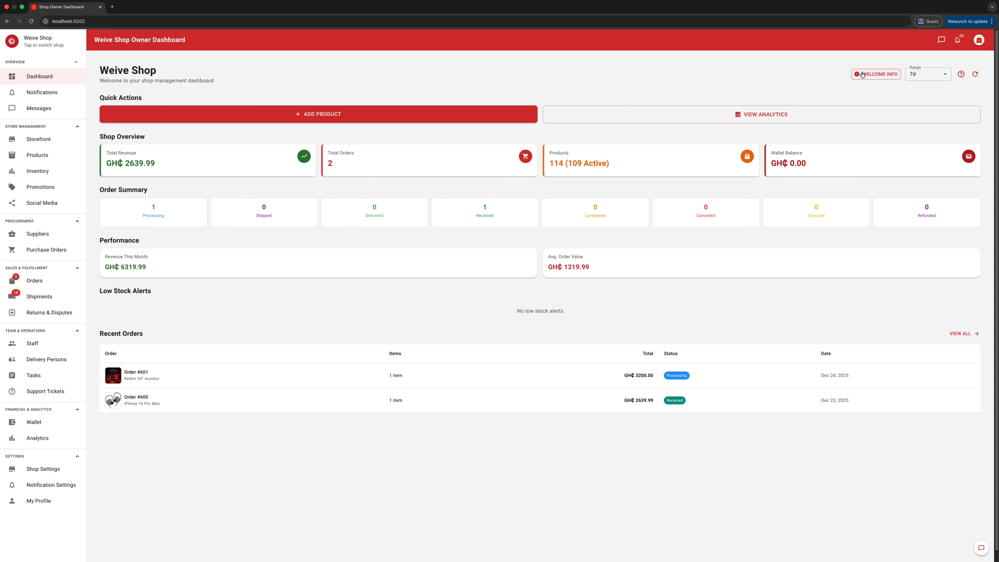
- Dismiss the welcome overview, switch the range to This month, and look over Order #601's details
{"action": "left_click", "coordinate": [876, 77]}
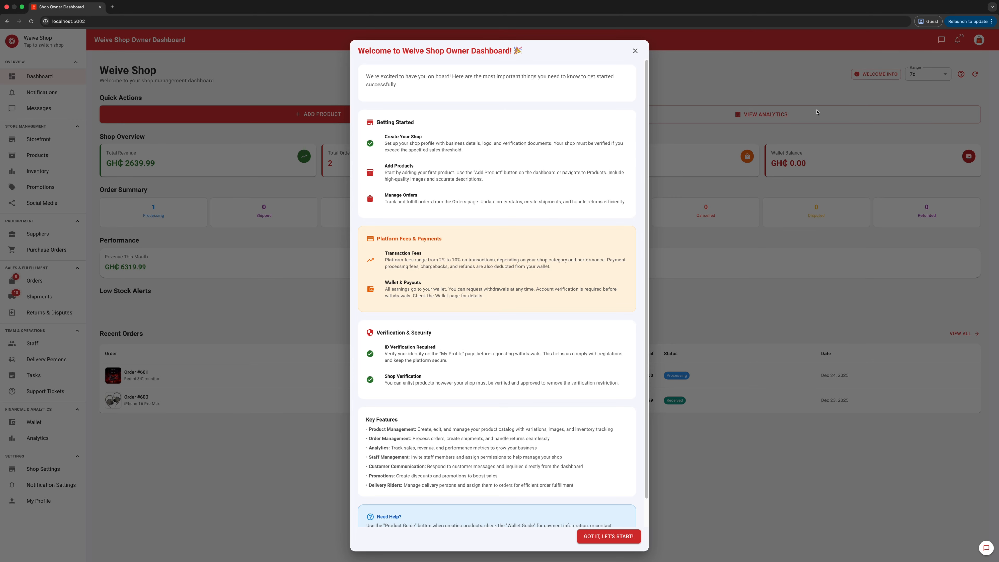
{"action": "left_click", "coordinate": [600, 536]}
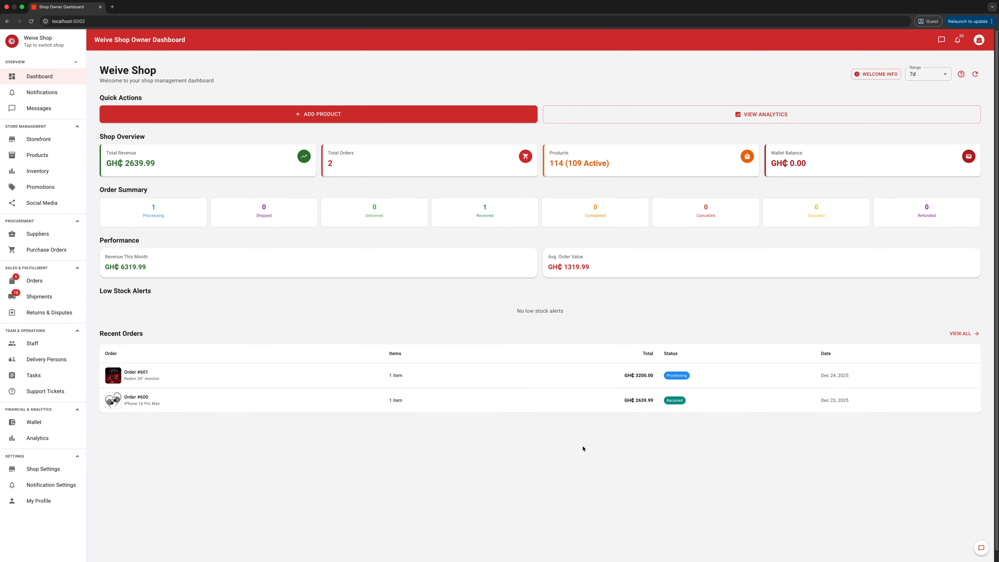
{"action": "left_click", "coordinate": [920, 76]}
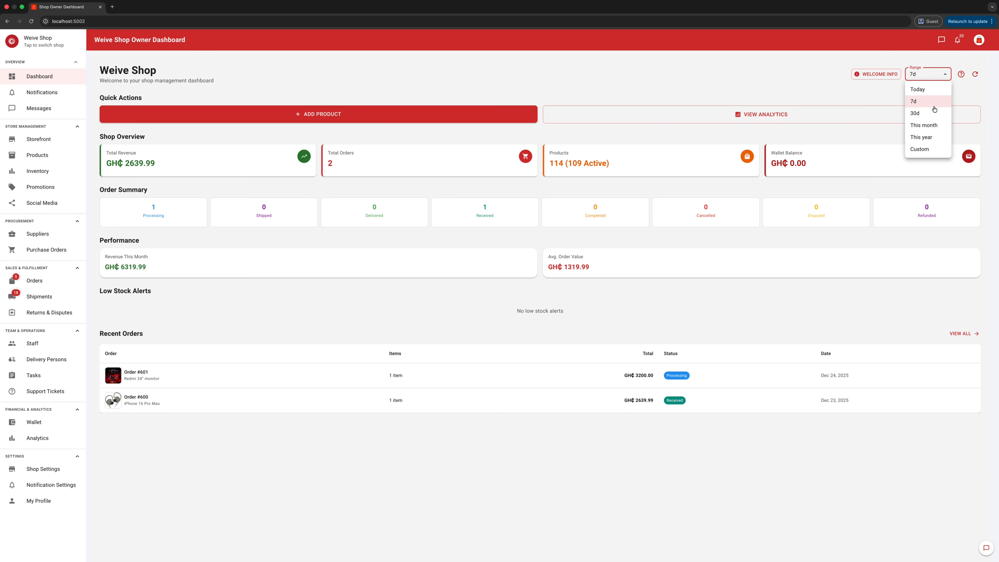
{"action": "left_click", "coordinate": [932, 125]}
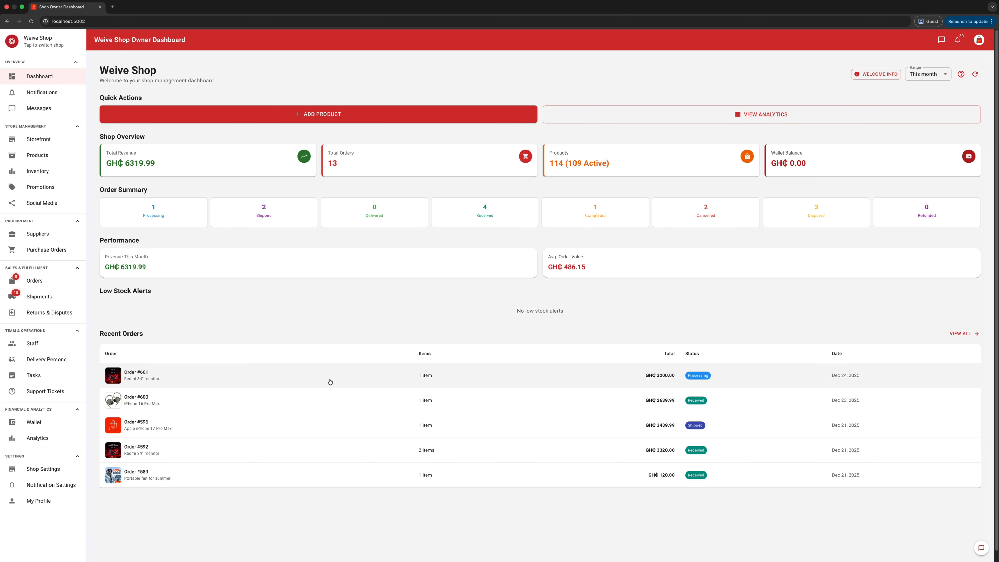
{"action": "left_click", "coordinate": [363, 373]}
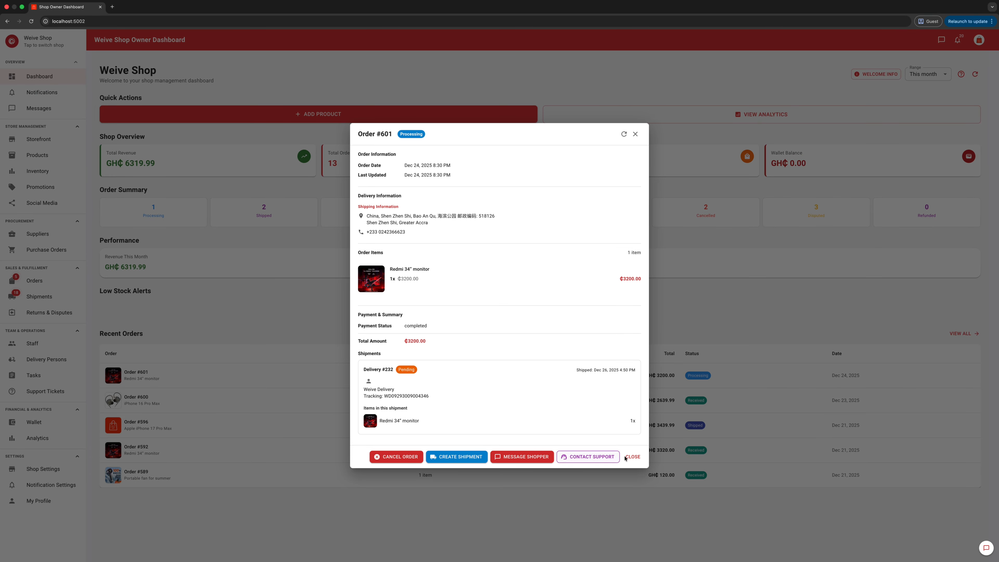
{"action": "left_click", "coordinate": [273, 310]}
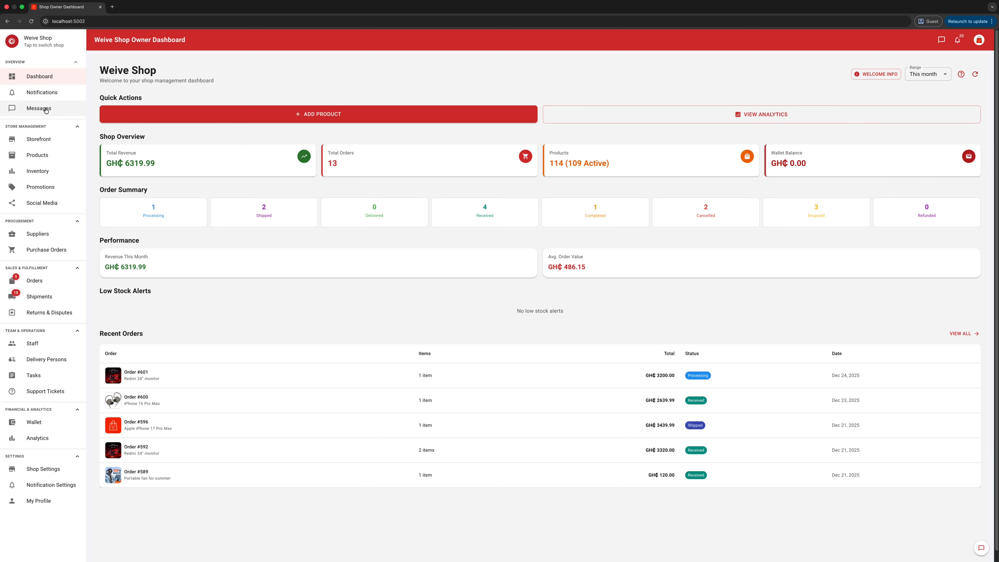
- Scroll through the Storefront live preview, then bring up the Products list of electronics items
{"action": "left_click", "coordinate": [44, 141]}
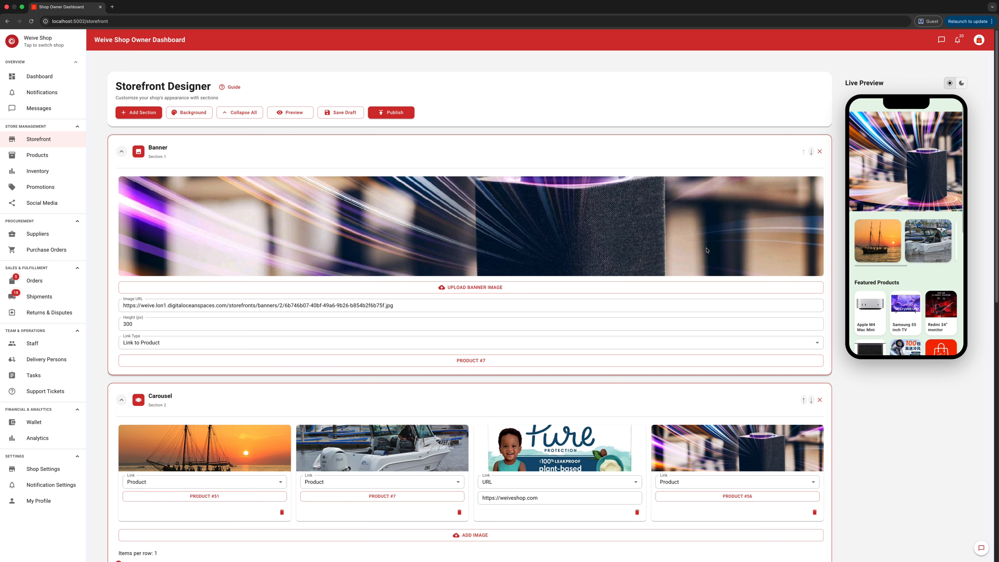
{"action": "scroll", "coordinate": [903, 279], "scroll_direction": "down", "scroll_amount": 3}
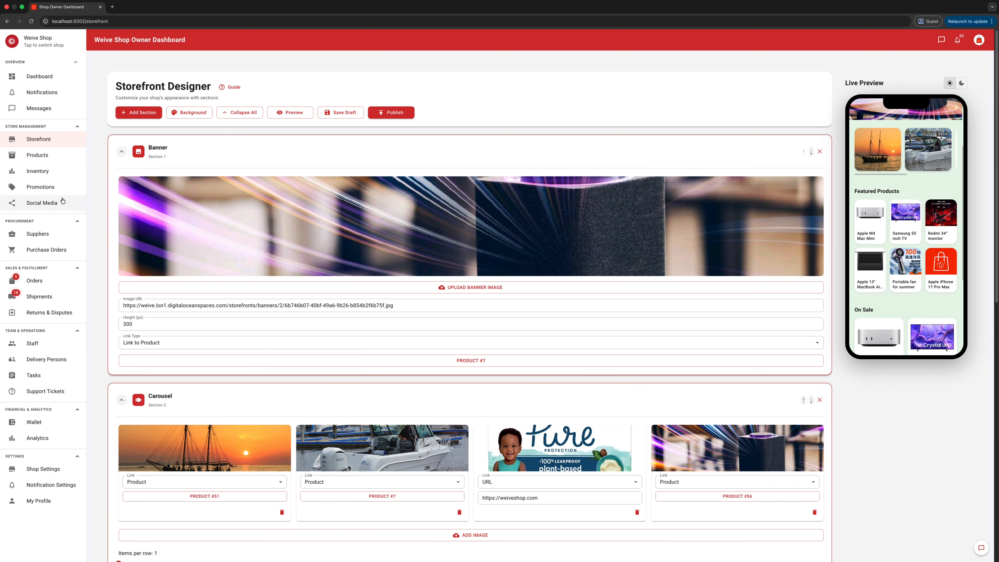
{"action": "left_click", "coordinate": [47, 159]}
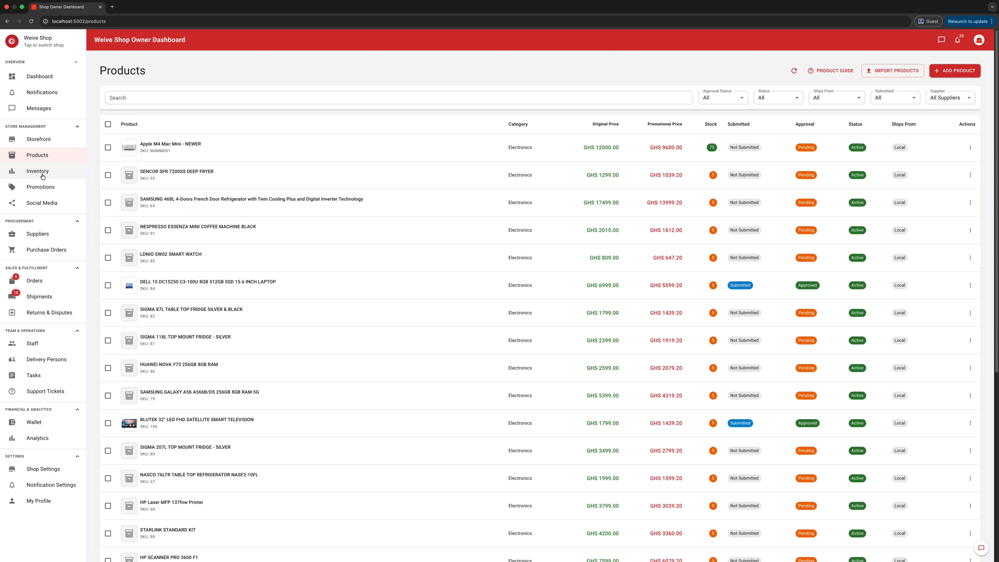
{"action": "left_click", "coordinate": [43, 175]}
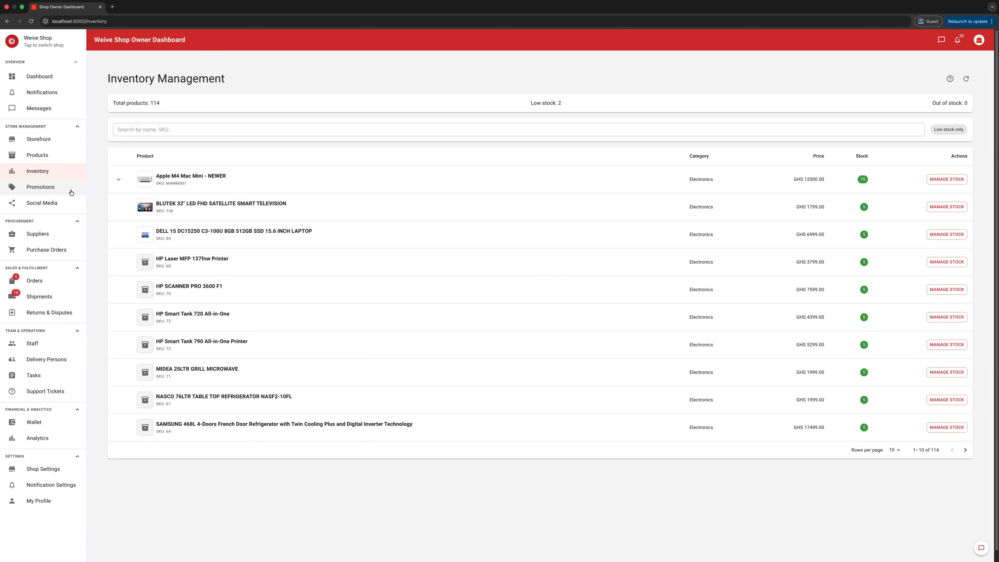
{"action": "left_click", "coordinate": [44, 189]}
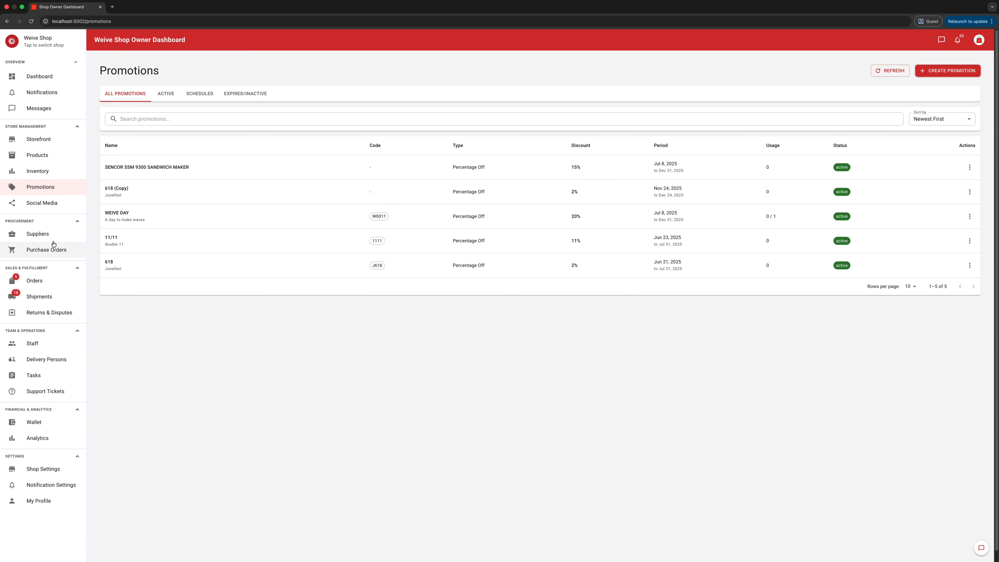
{"action": "left_click", "coordinate": [46, 284]}
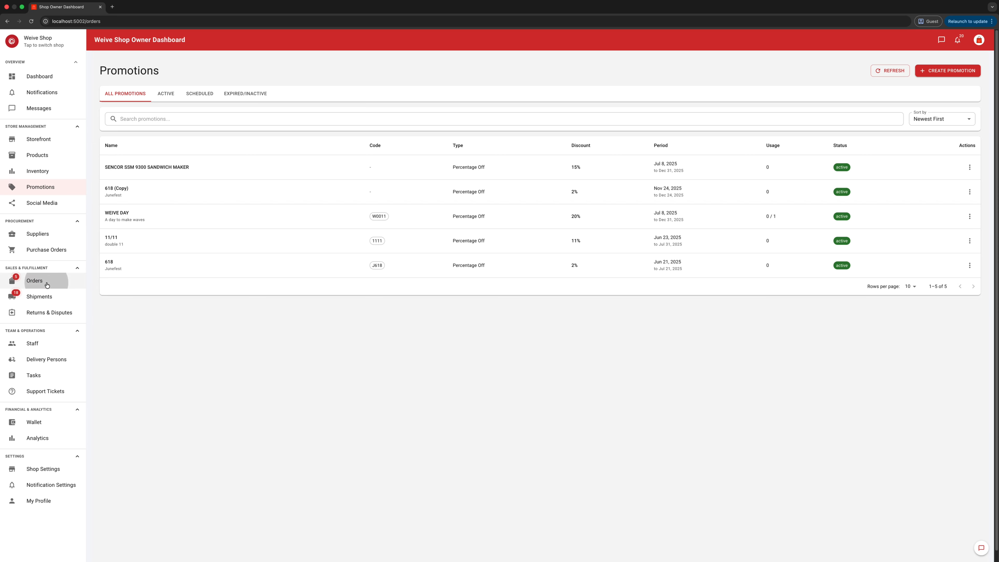
{"action": "left_click", "coordinate": [47, 295]}
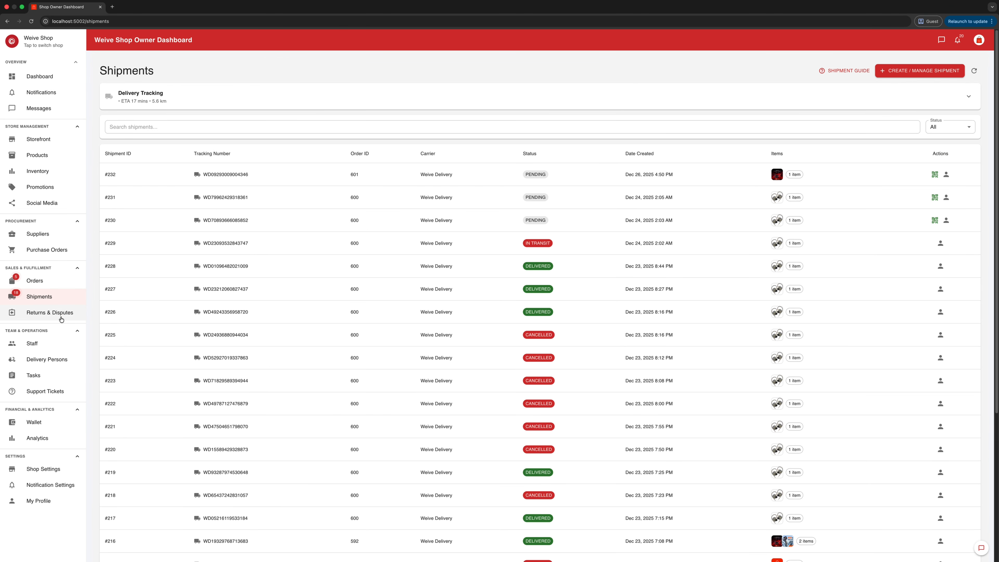
{"action": "left_click", "coordinate": [47, 346]}
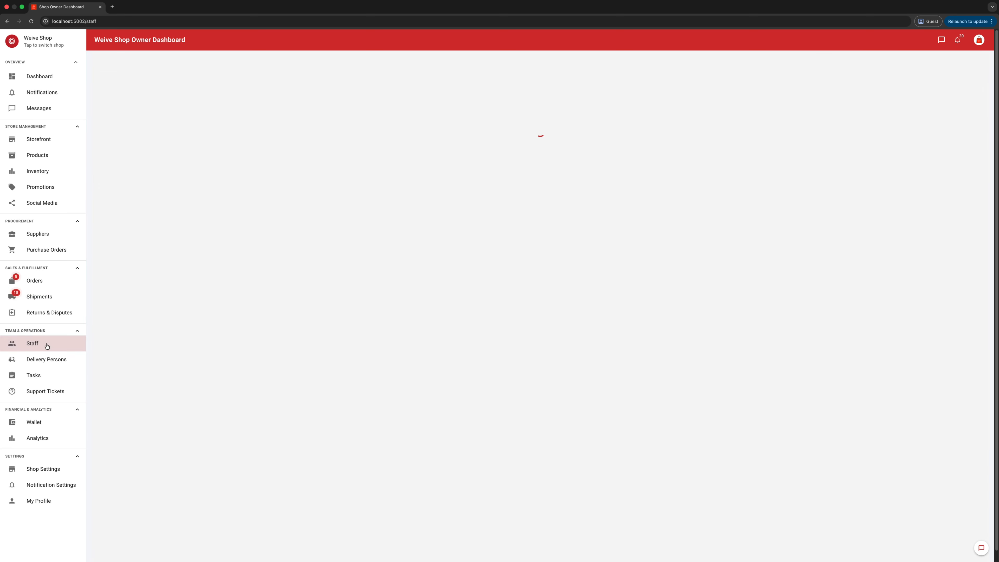
{"action": "left_click", "coordinate": [53, 362]}
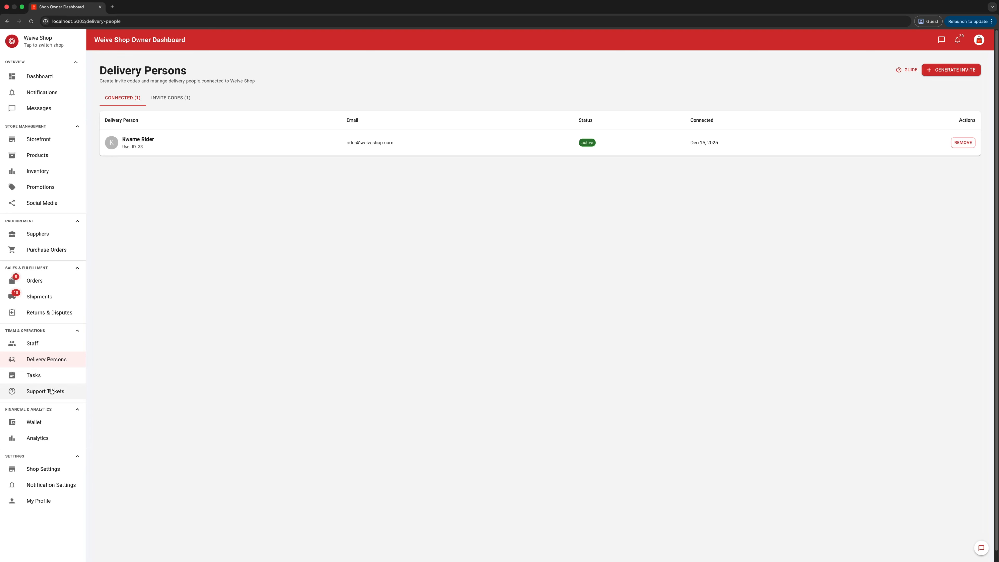
{"action": "left_click", "coordinate": [42, 426]}
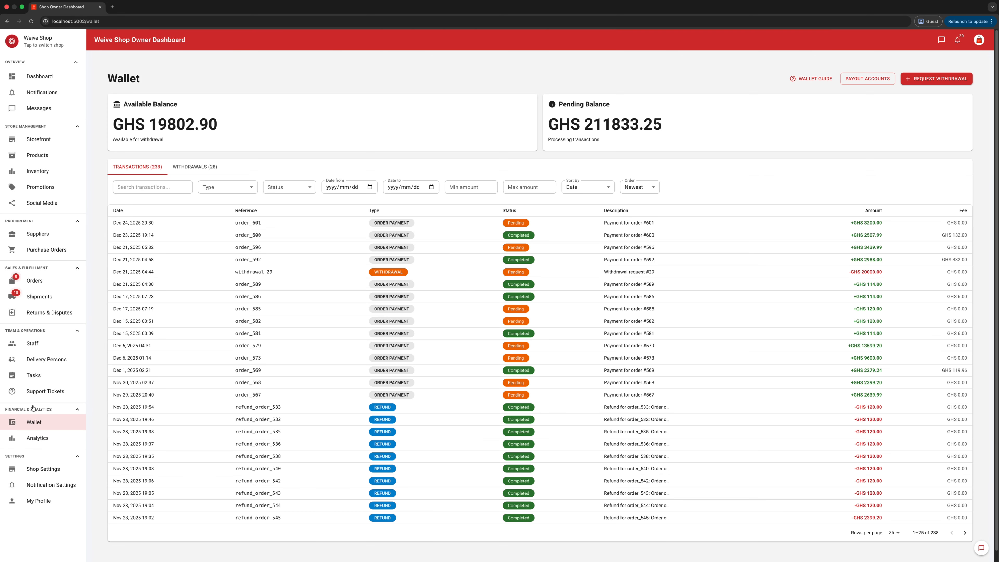
{"action": "left_click", "coordinate": [57, 154]}
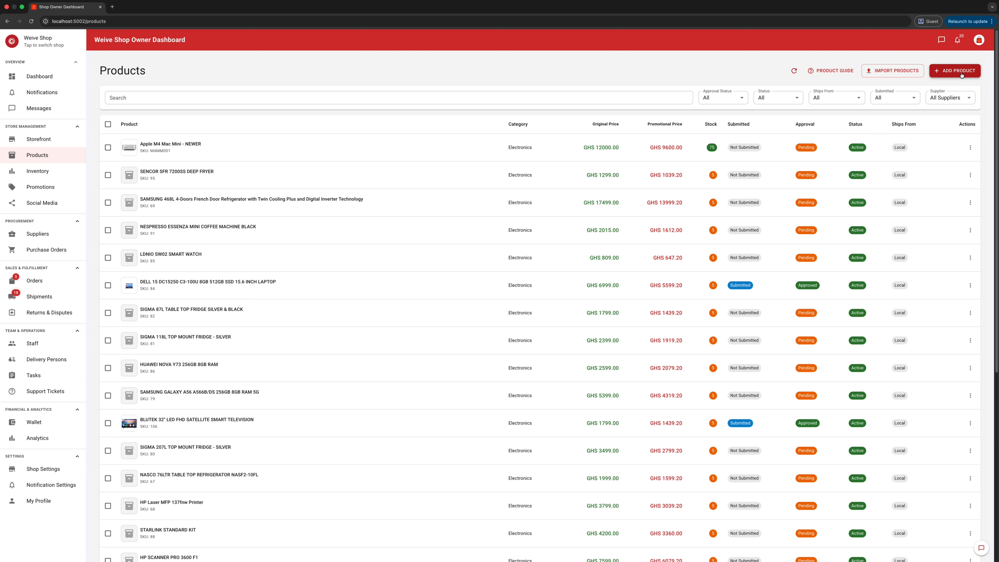
- Cancel the Import Products dialog without uploading a file, then start a new product
{"action": "left_click", "coordinate": [892, 72]}
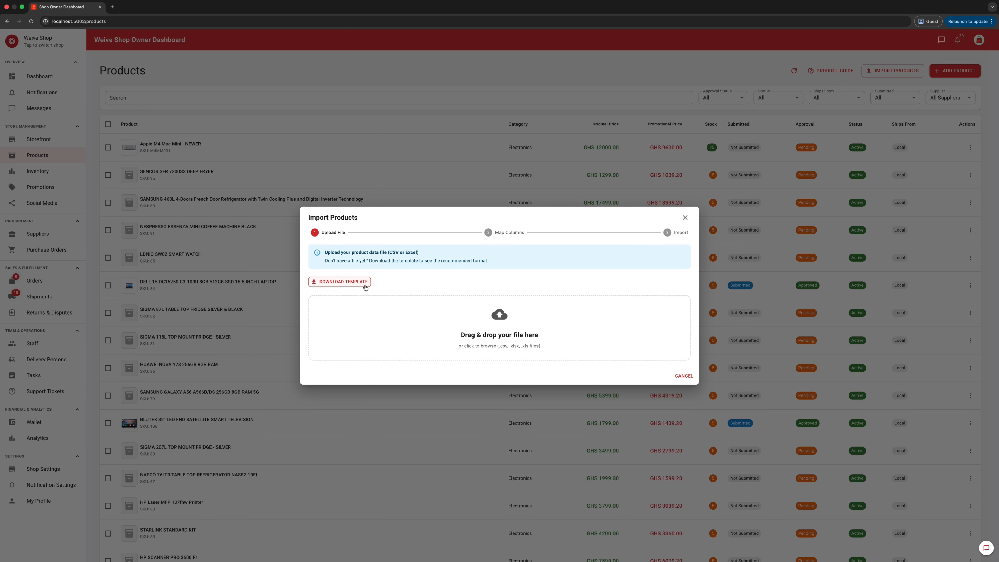
{"action": "left_click", "coordinate": [684, 376]}
{"action": "left_click", "coordinate": [960, 72]}
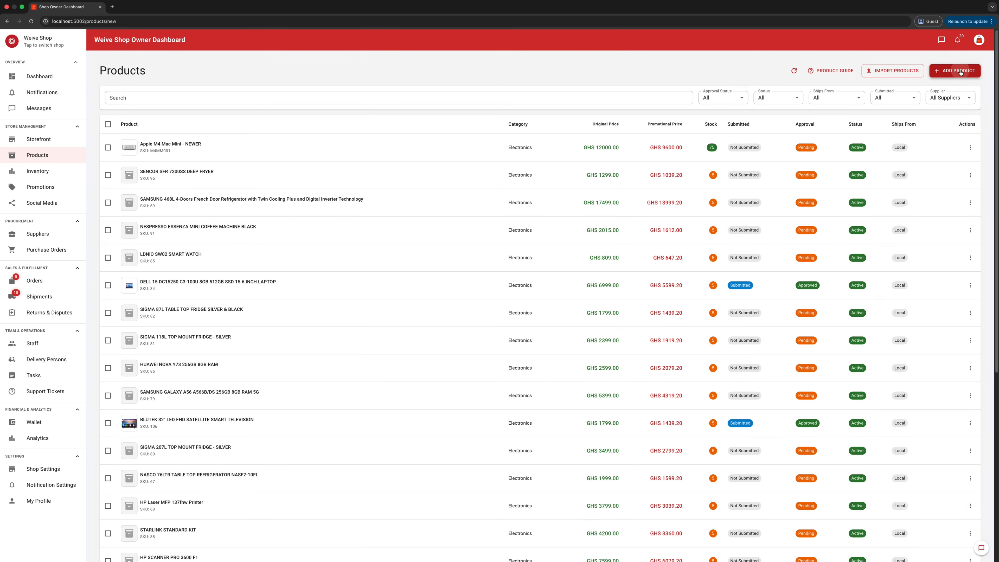
- Enter 'iPhone 17 Pro Max' as the product name, correcting a typo along the way
{"action": "left_click", "coordinate": [181, 115]}
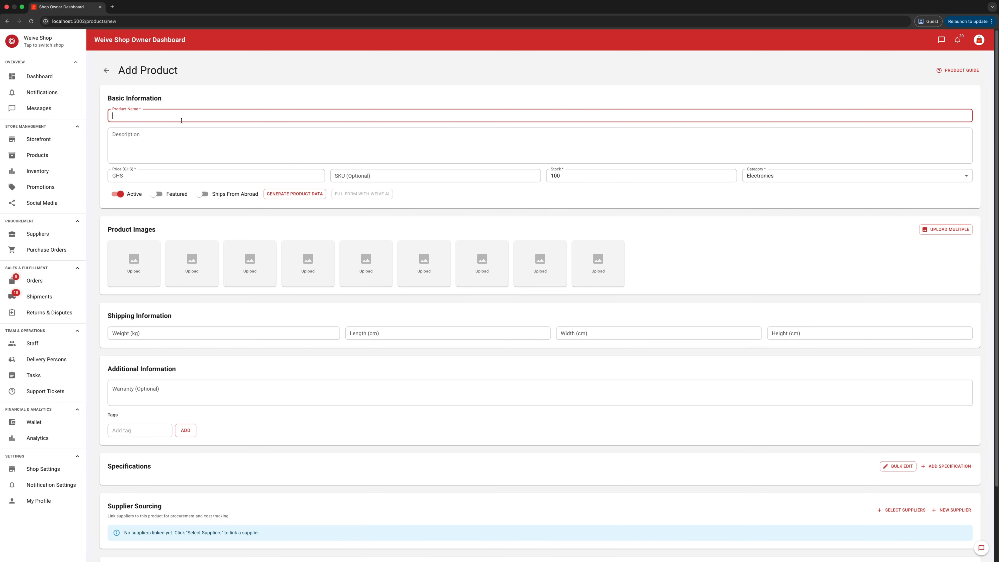
{"action": "left_click", "coordinate": [177, 143]}
{"action": "left_click", "coordinate": [173, 174]}
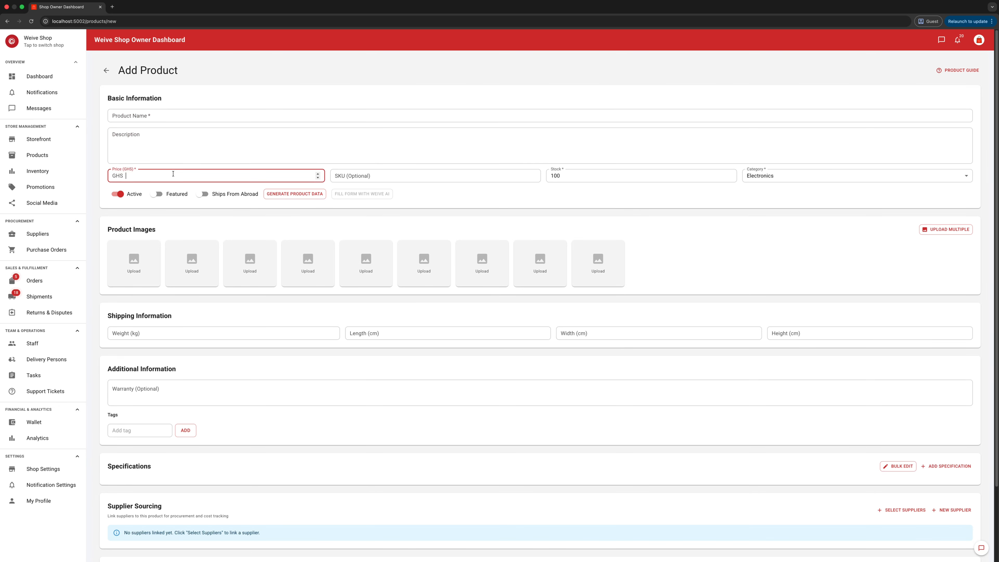
{"action": "scroll", "coordinate": [324, 304], "scroll_direction": "down", "scroll_amount": 3}
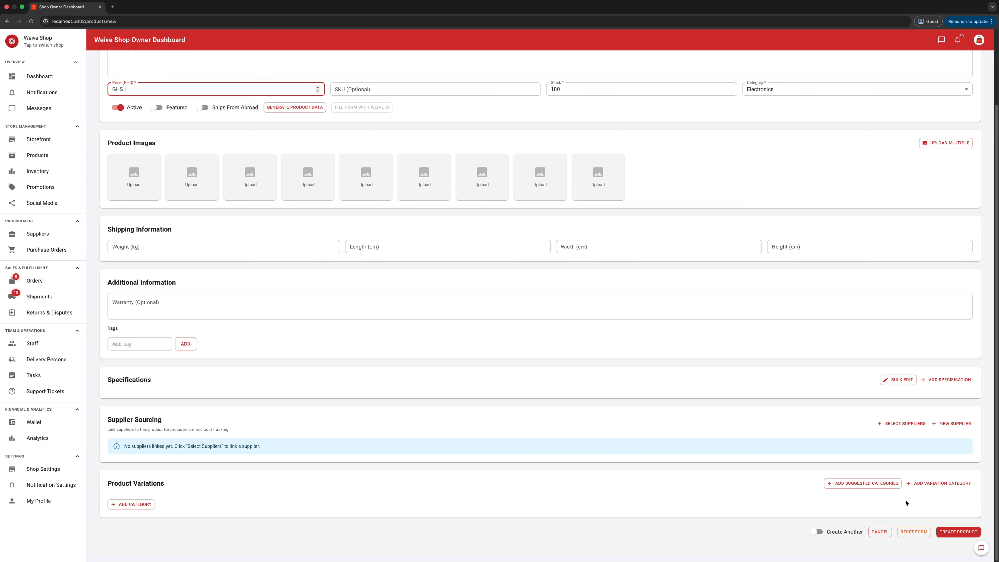
{"action": "left_click", "coordinate": [958, 532]}
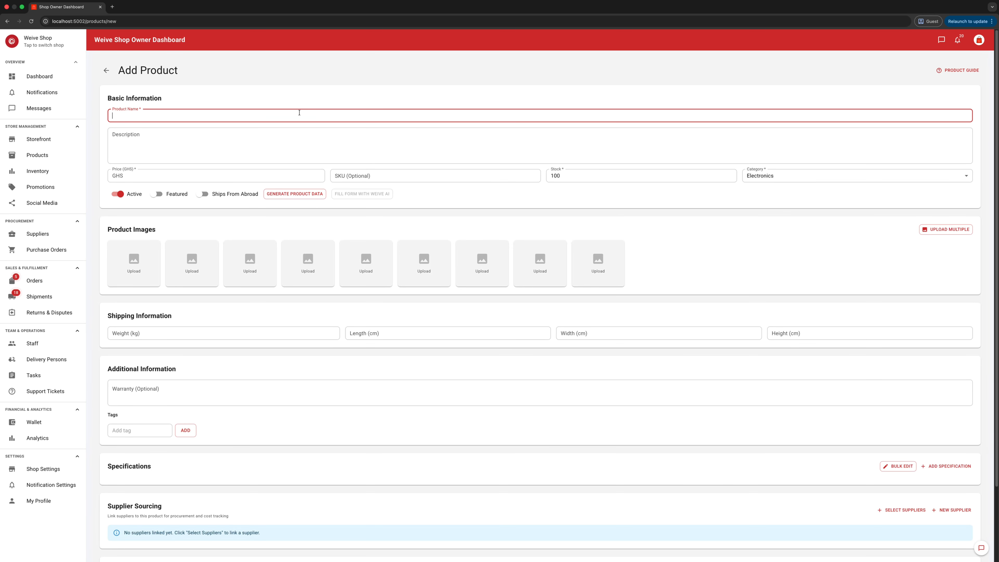
{"action": "type", "text": "ipho"}
{"action": "key", "text": "BackSpace"}
{"action": "key", "text": "BackSpace"}
{"action": "type", "text": "hone 17 Pro Max"}
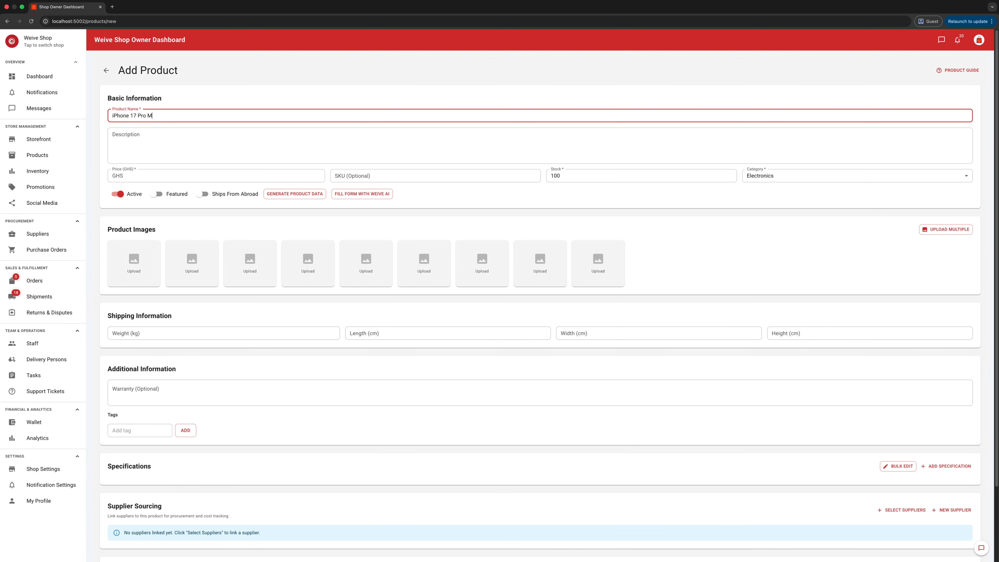
- Auto-fill the Add Product form with AI-generated Apple iPhone 17 Pro Max details
{"action": "left_click", "coordinate": [372, 194]}
{"action": "left_click", "coordinate": [560, 320]}
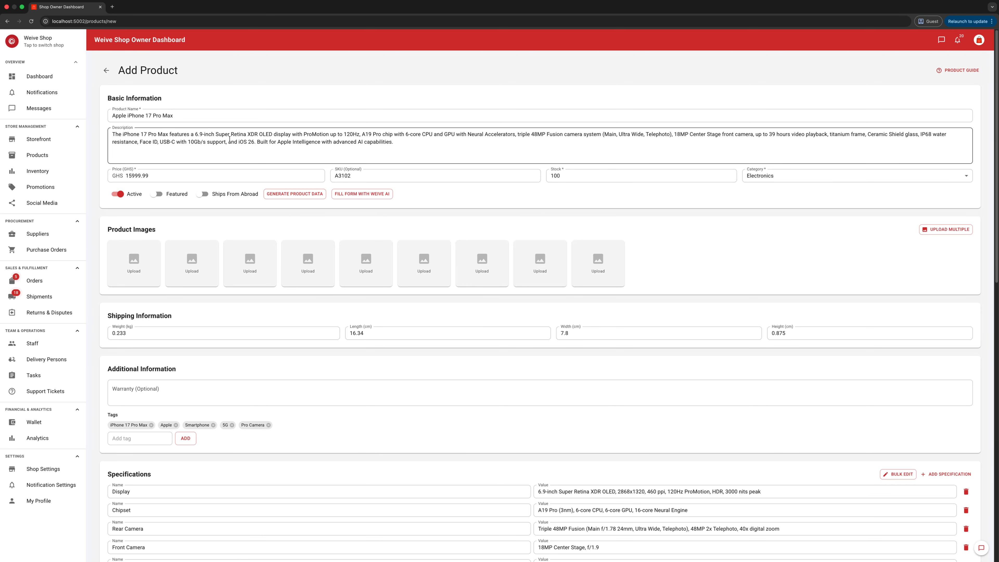
{"action": "left_click_drag", "start_coordinate": [360, 134], "coordinate": [384, 133]}
- Review the generated specs and variations, keeping Storage as a category, and return to Basic Information
{"action": "scroll", "coordinate": [247, 238], "scroll_direction": "down", "scroll_amount": 3}
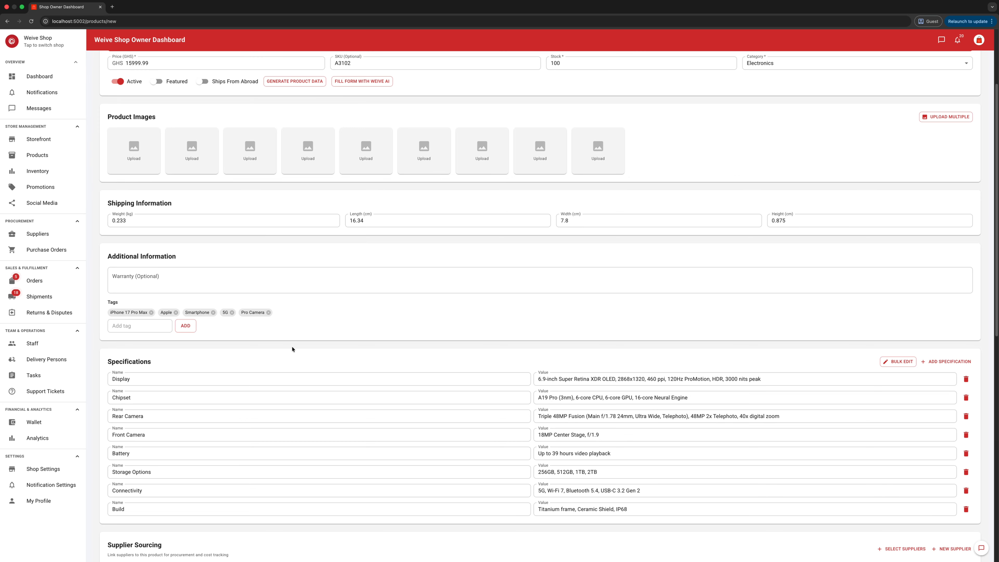
{"action": "scroll", "coordinate": [292, 347], "scroll_direction": "down", "scroll_amount": 12}
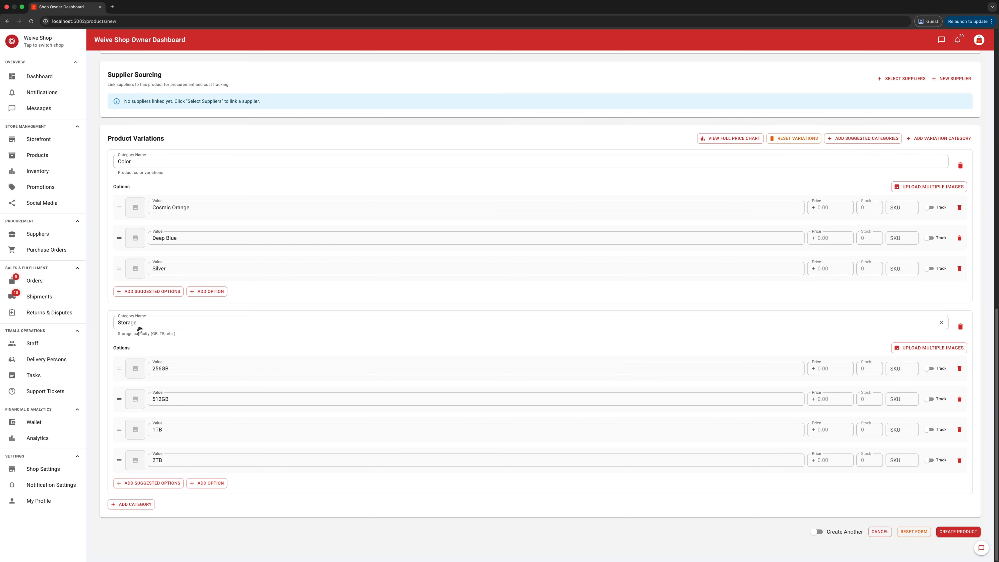
{"action": "left_click", "coordinate": [169, 323]}
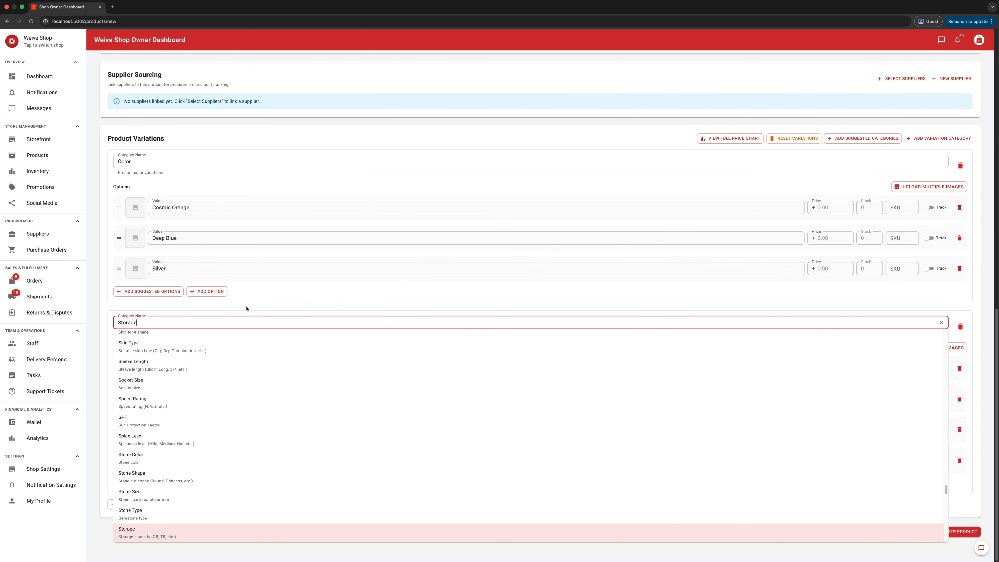
{"action": "key", "text": "Return"}
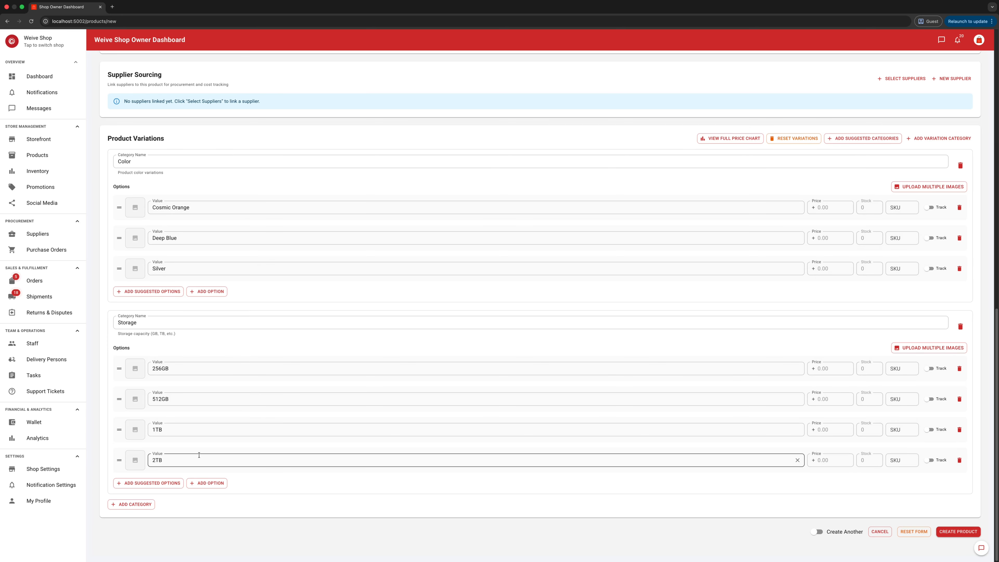
{"action": "scroll", "coordinate": [296, 424], "scroll_direction": "up", "scroll_amount": 3}
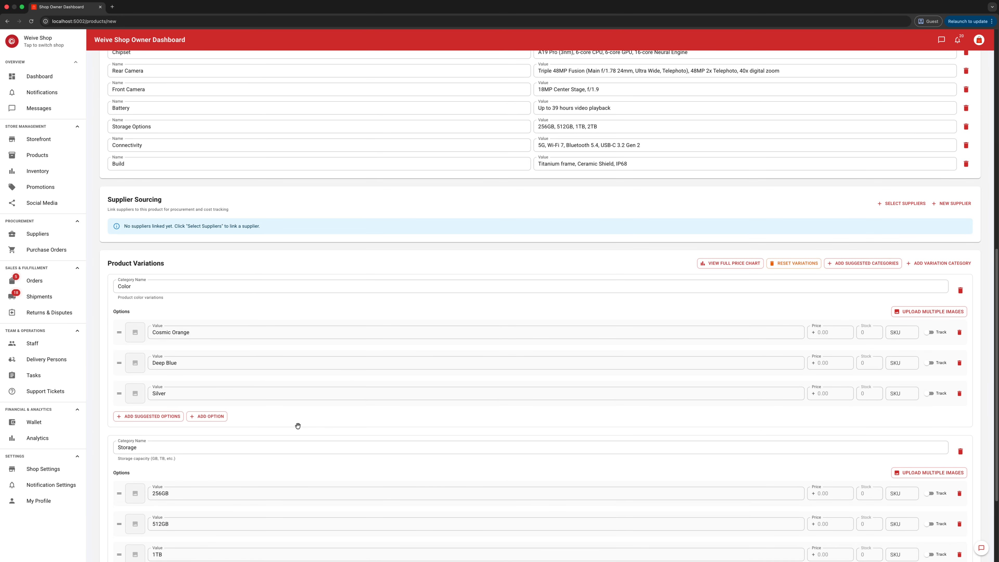
{"action": "scroll", "coordinate": [298, 426], "scroll_direction": "up", "scroll_amount": 3}
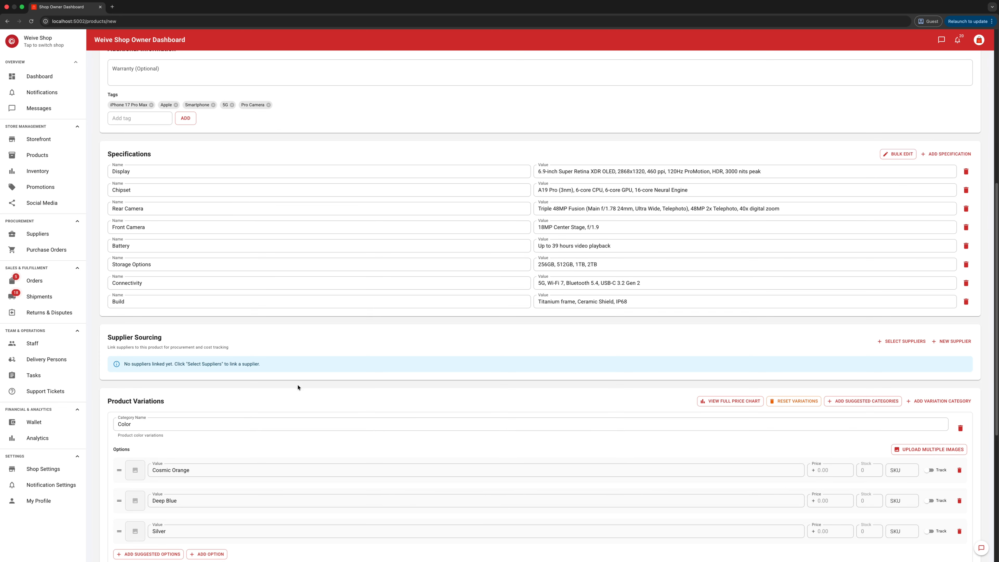
{"action": "scroll", "coordinate": [297, 387], "scroll_direction": "up", "scroll_amount": 7}
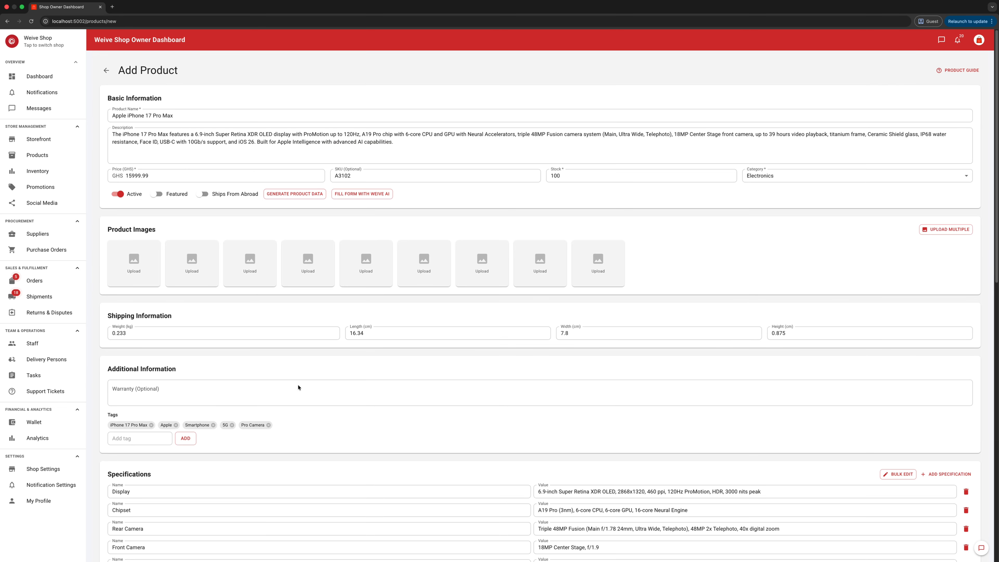
- Upload the JPG image from the Downloads folder into the first Product Images slot
{"action": "left_click", "coordinate": [132, 266]}
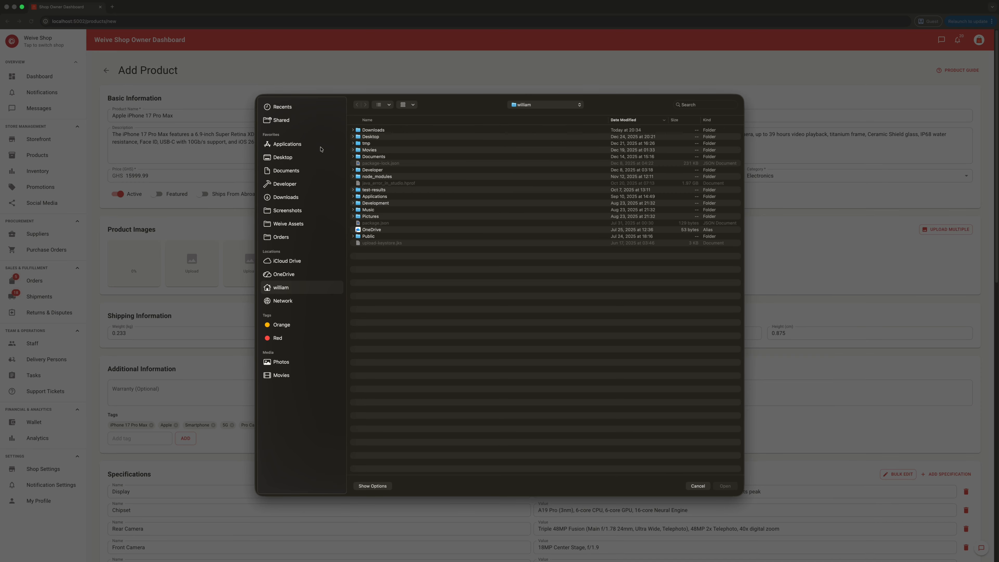
{"action": "left_click", "coordinate": [282, 158]}
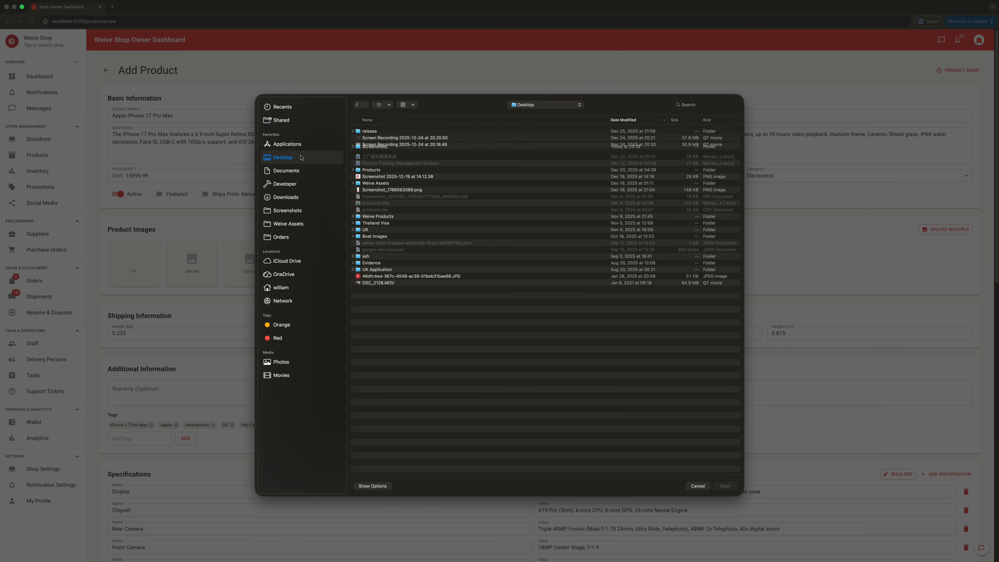
{"action": "left_click", "coordinate": [295, 198]}
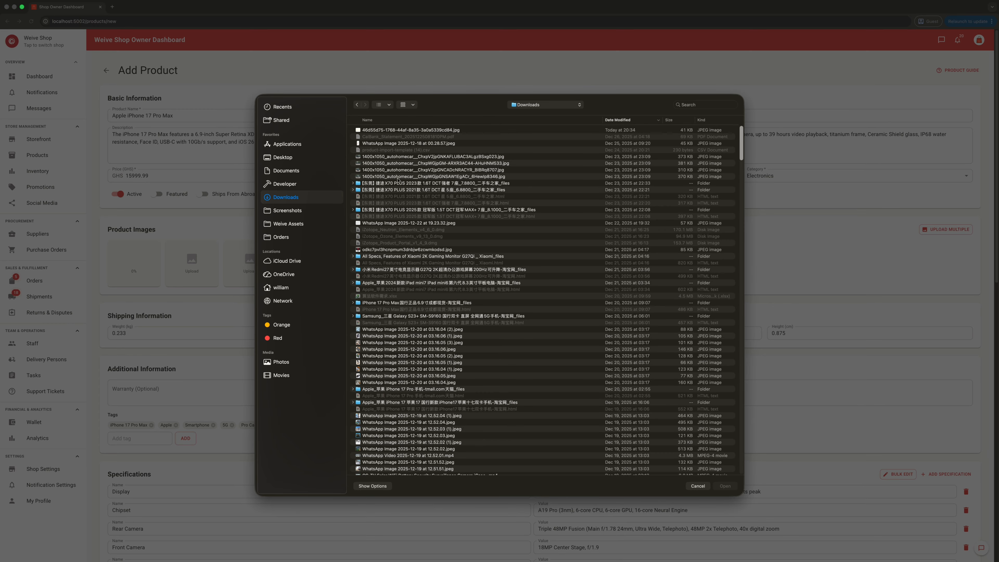
{"action": "double_click", "coordinate": [396, 250]}
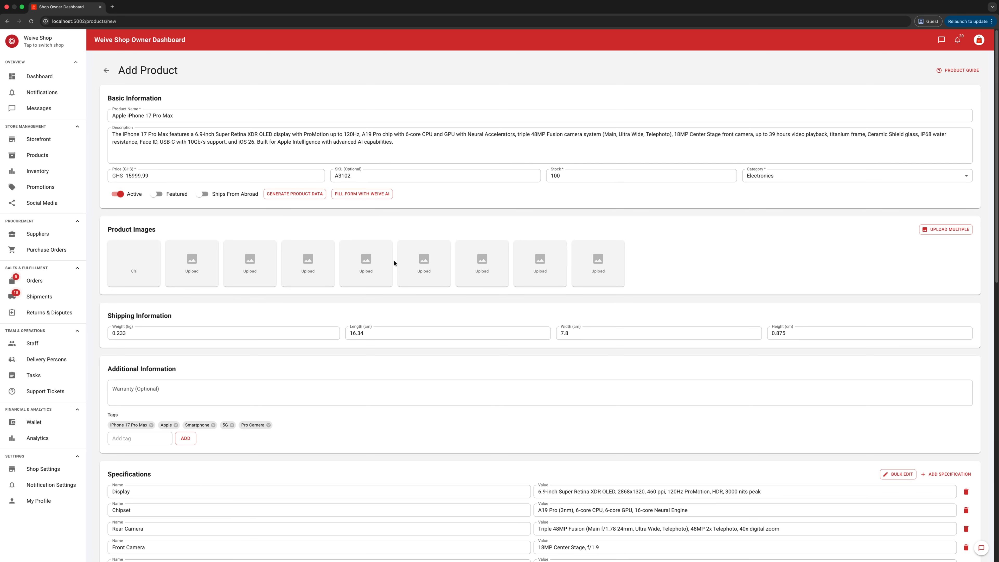
{"action": "scroll", "coordinate": [219, 353], "scroll_direction": "down", "scroll_amount": 2}
{"action": "scroll", "coordinate": [219, 353], "scroll_direction": "down", "scroll_amount": 5}
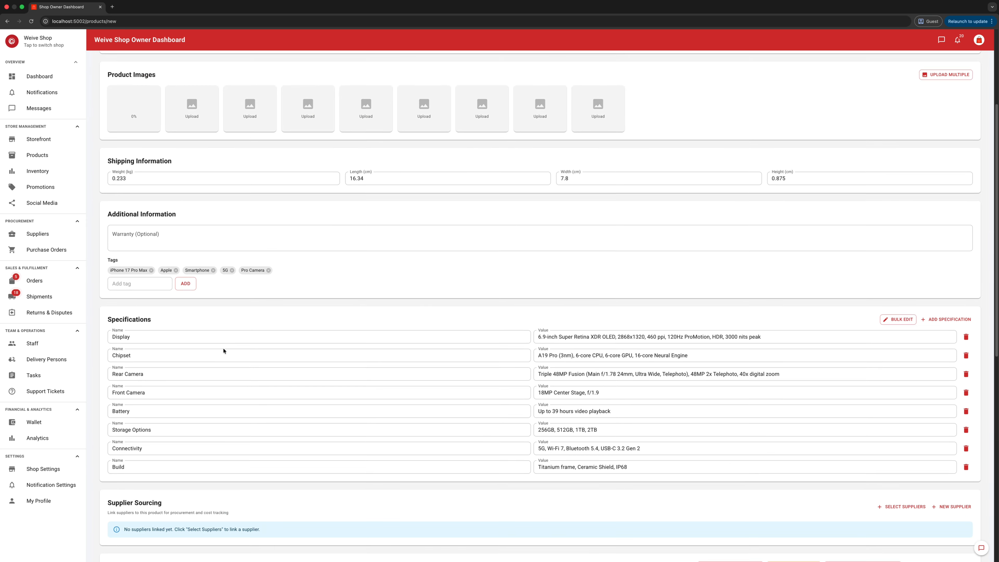
{"action": "scroll", "coordinate": [380, 317], "scroll_direction": "down", "scroll_amount": 2}
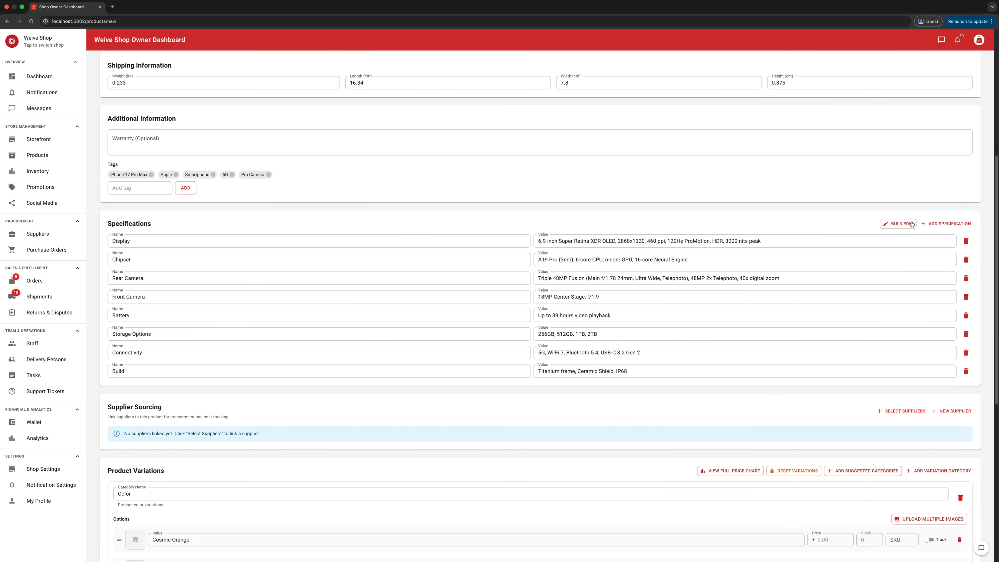
{"action": "left_click", "coordinate": [900, 225]}
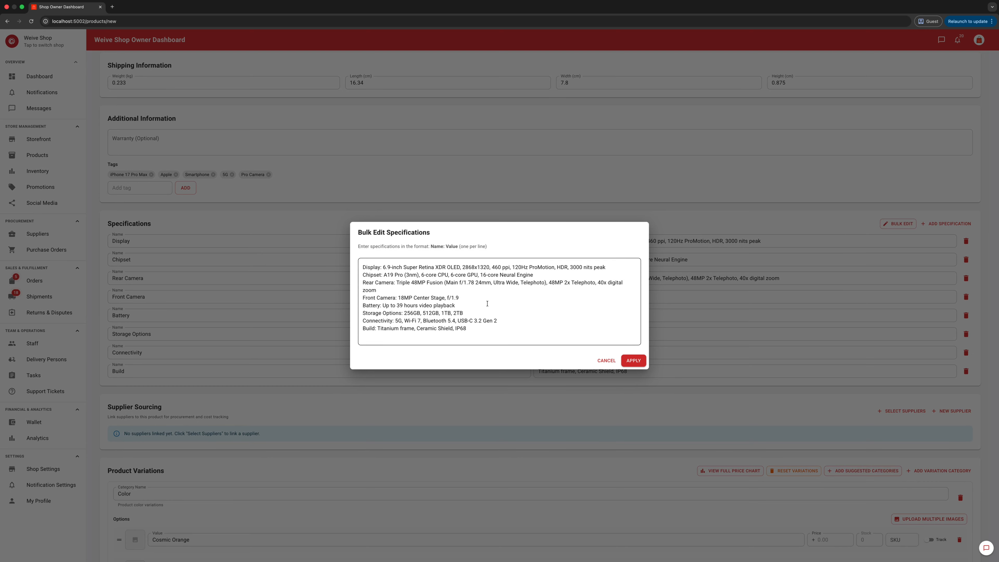
{"action": "left_click", "coordinate": [477, 329]}
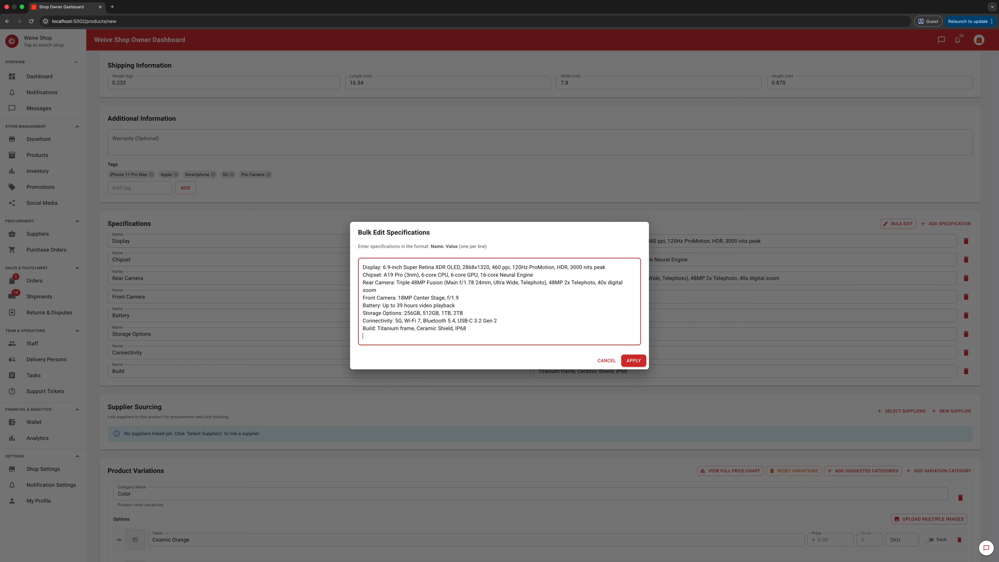
{"action": "left_click", "coordinate": [608, 361]}
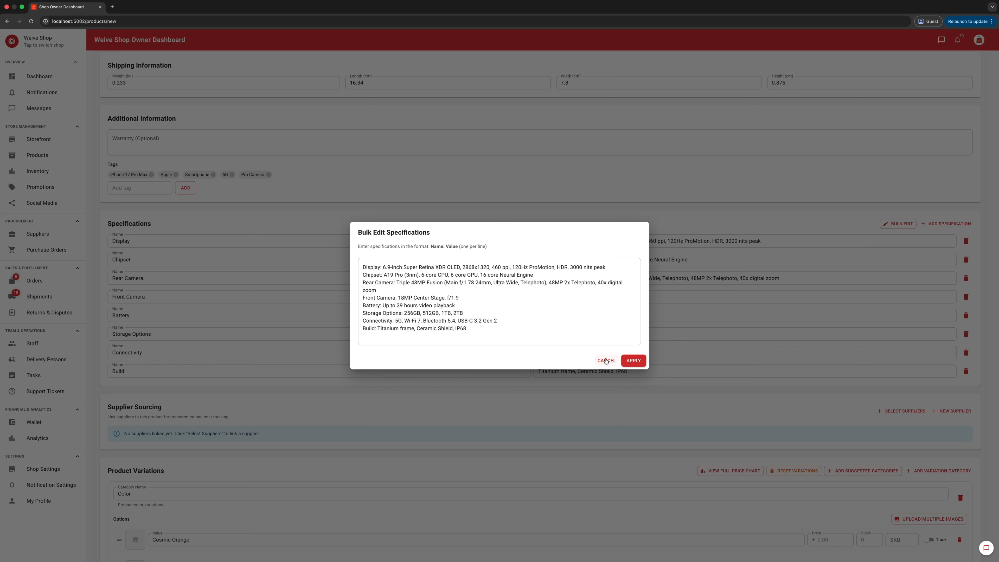
{"action": "scroll", "coordinate": [608, 355], "scroll_direction": "down", "scroll_amount": 8}
{"action": "scroll", "coordinate": [604, 345], "scroll_direction": "down", "scroll_amount": 1}
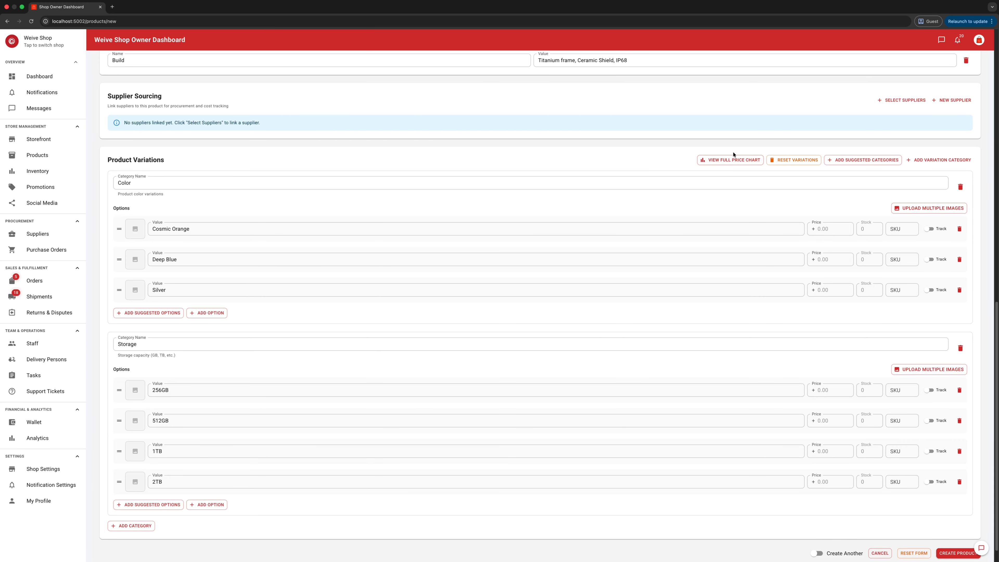
{"action": "left_click", "coordinate": [730, 161]}
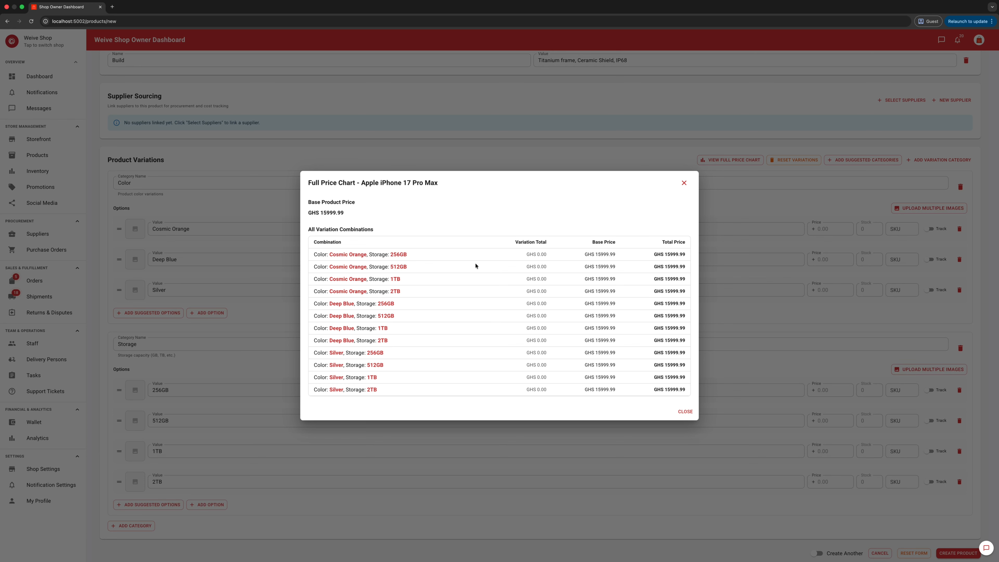
{"action": "left_click", "coordinate": [714, 307]}
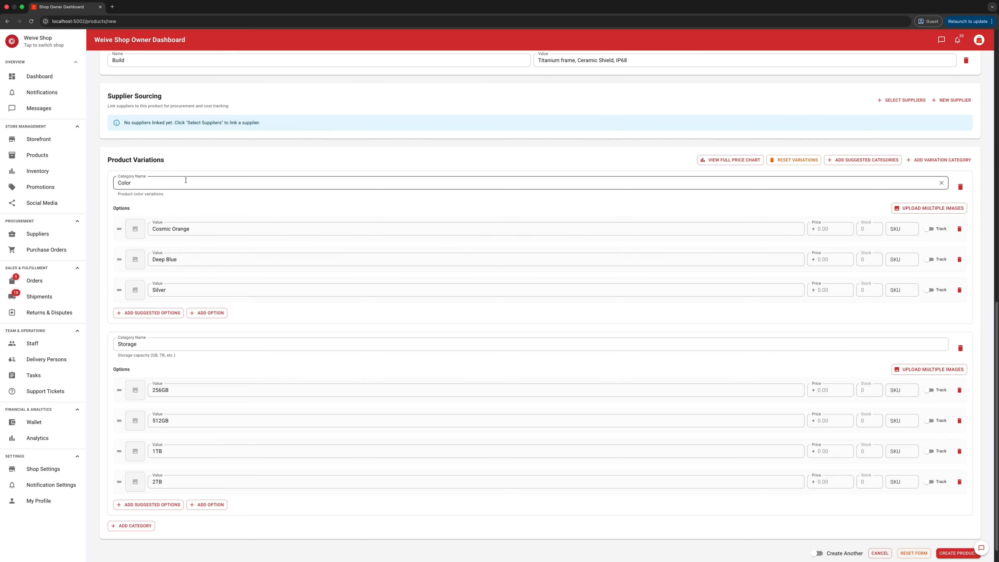
{"action": "left_click", "coordinate": [144, 181]}
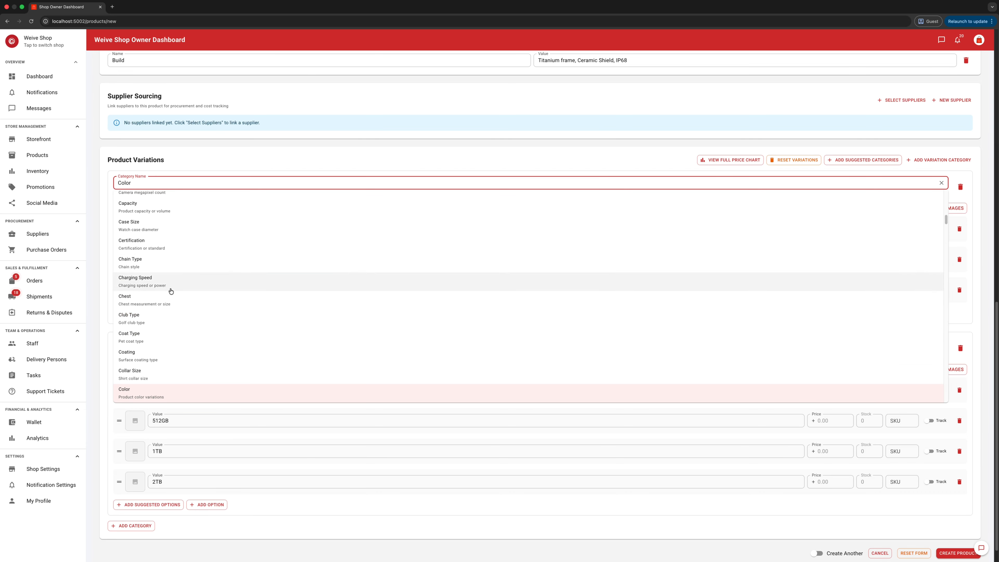
{"action": "left_click", "coordinate": [187, 159]}
{"action": "left_click", "coordinate": [136, 348]}
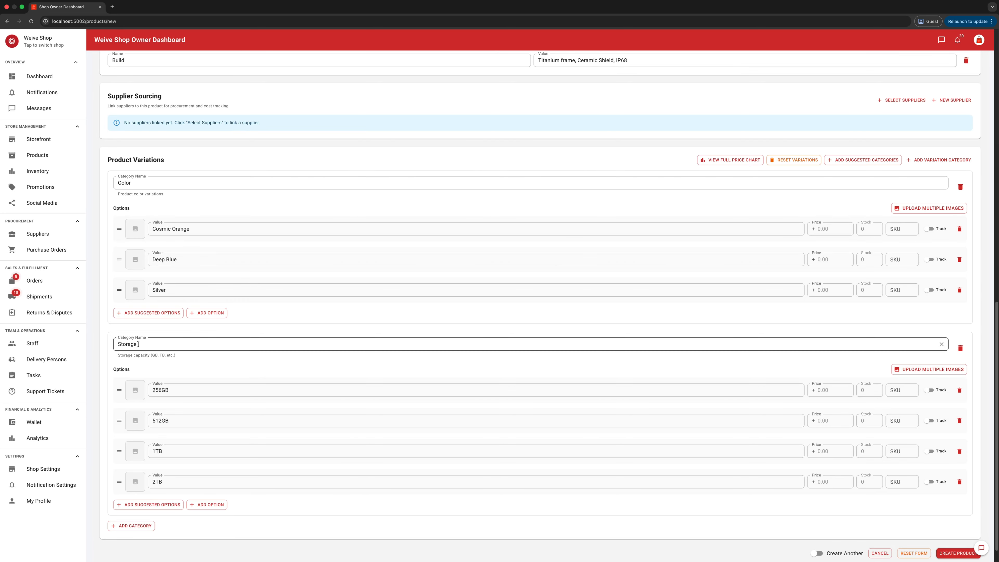
{"action": "left_click", "coordinate": [140, 185]}
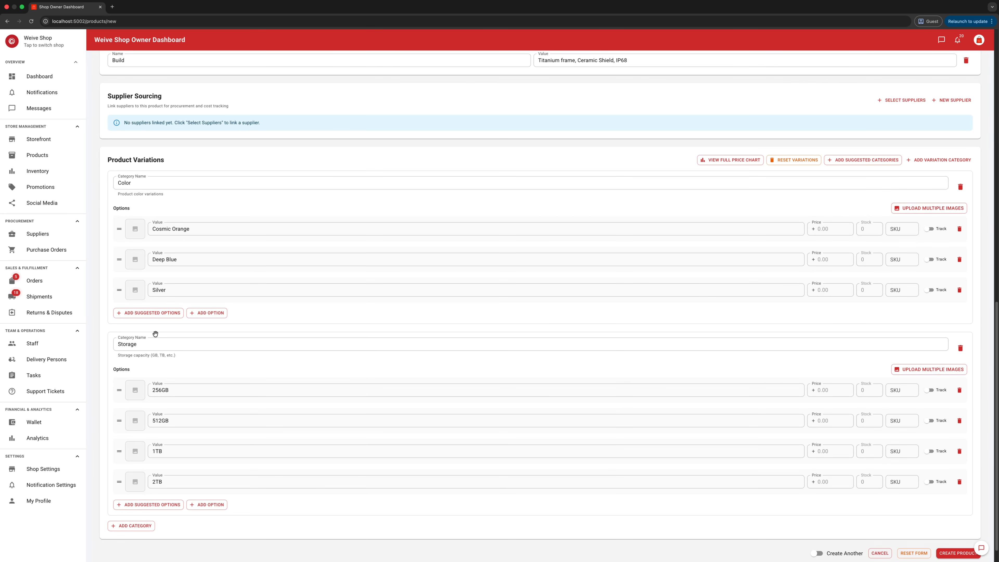
{"action": "left_click", "coordinate": [155, 345]}
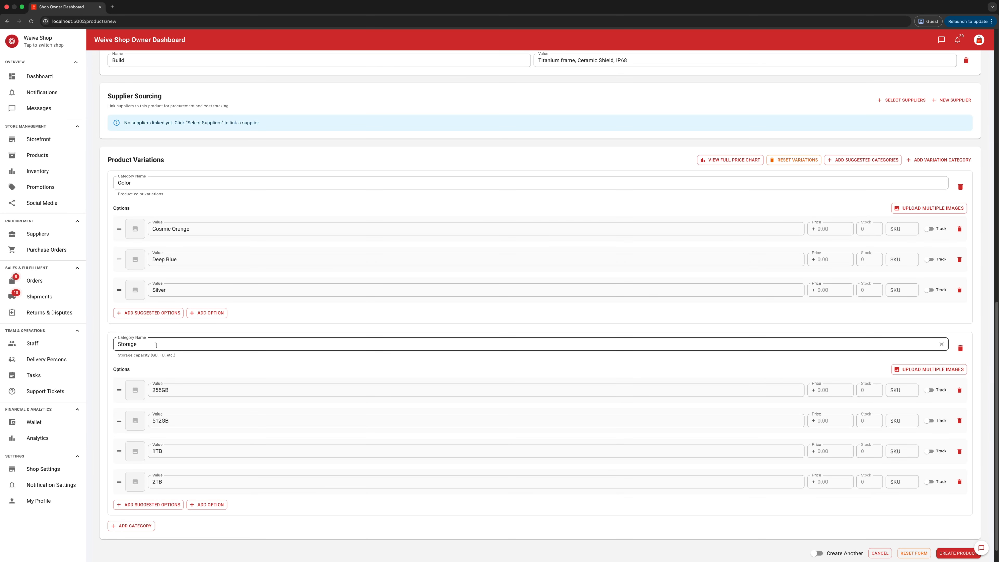
{"action": "left_click", "coordinate": [726, 160]}
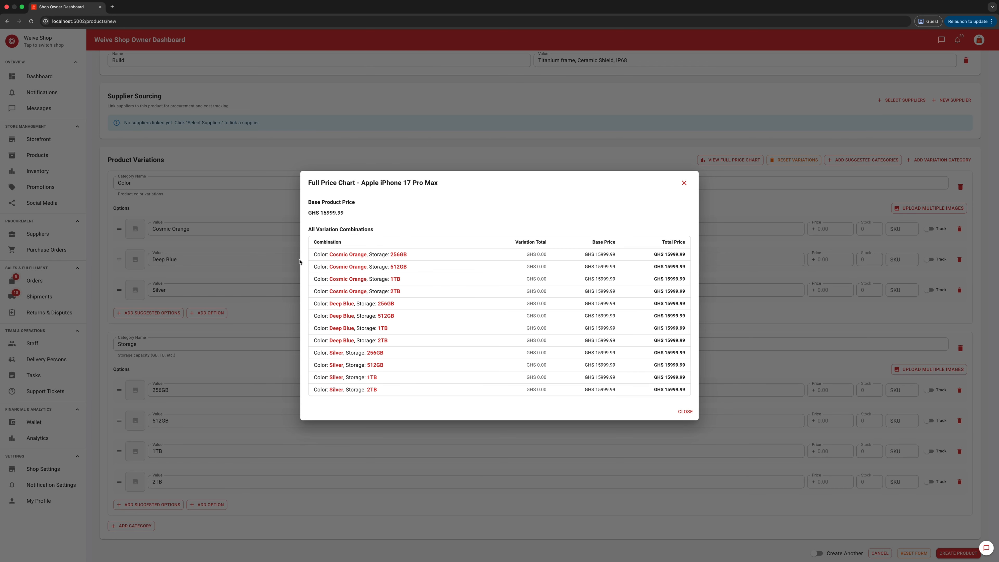
{"action": "double_click", "coordinate": [338, 255]}
{"action": "double_click", "coordinate": [378, 255]}
{"action": "left_click", "coordinate": [401, 244]}
{"action": "left_click_drag", "start_coordinate": [315, 255], "coordinate": [413, 257]}
{"action": "triple_click", "coordinate": [671, 254]}
{"action": "left_click_drag", "start_coordinate": [368, 266], "coordinate": [422, 271]}
{"action": "left_click", "coordinate": [686, 411]}
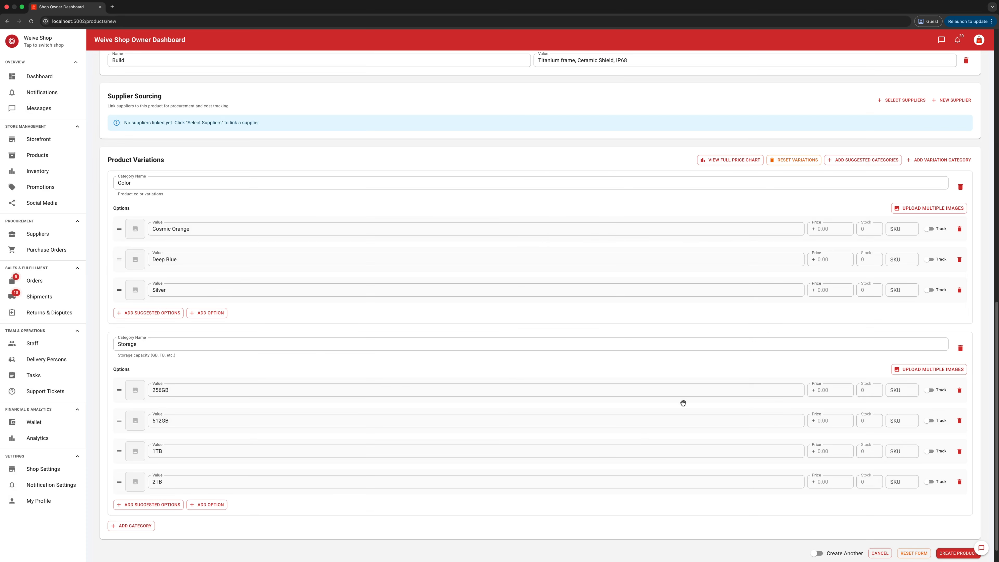
{"action": "scroll", "coordinate": [630, 433], "scroll_direction": "up", "scroll_amount": 20}
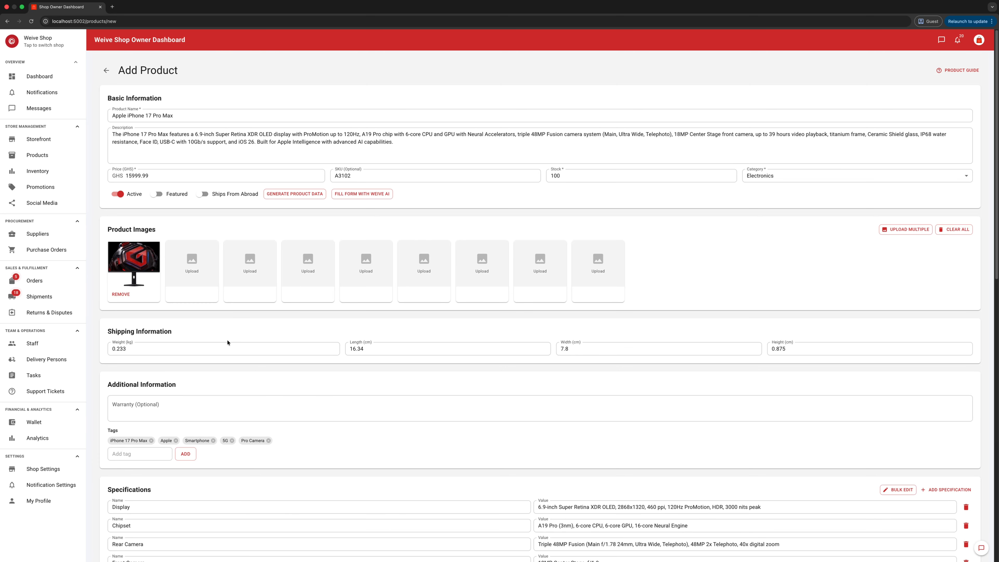
- Select the 15999.99 base price and check the Warranty field
{"action": "left_click", "coordinate": [153, 176]}
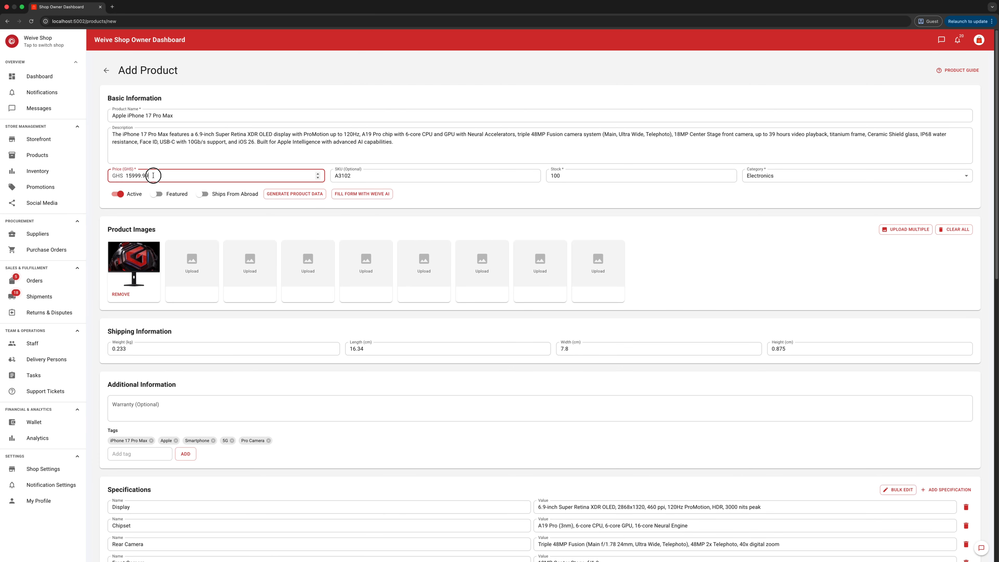
{"action": "double_click", "coordinate": [152, 175]}
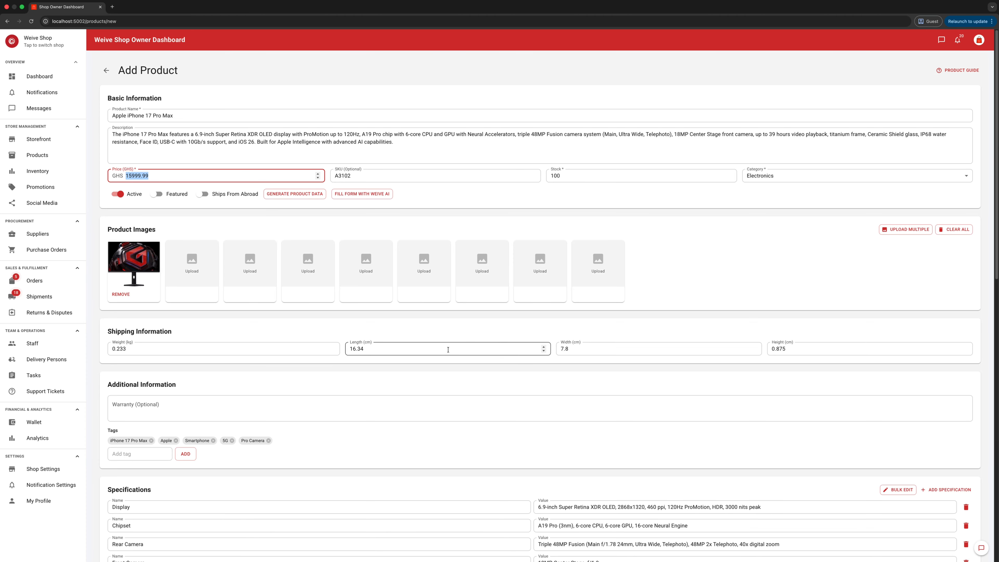
{"action": "scroll", "coordinate": [472, 354], "scroll_direction": "down", "scroll_amount": 20}
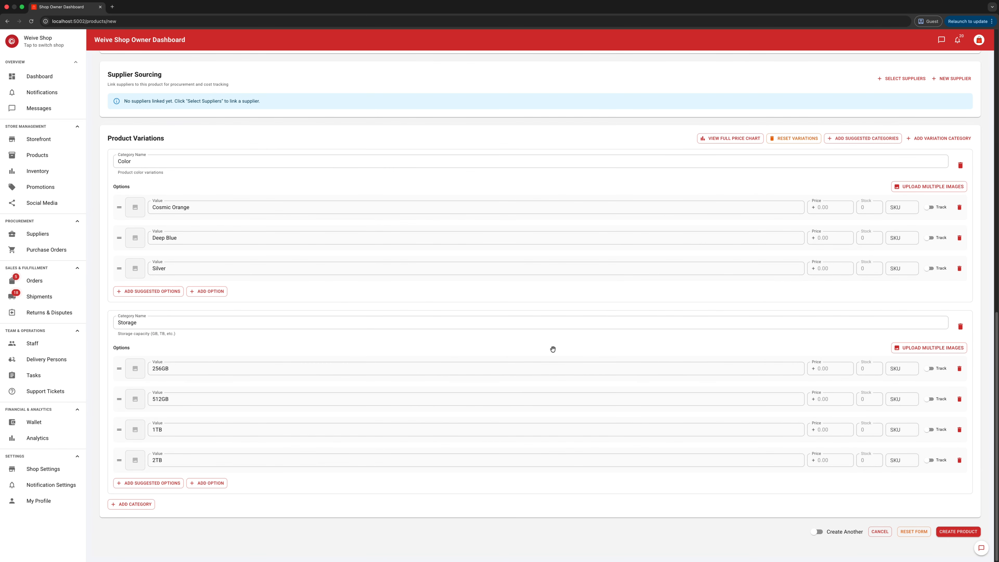
{"action": "scroll", "coordinate": [517, 347], "scroll_direction": "up", "scroll_amount": 20}
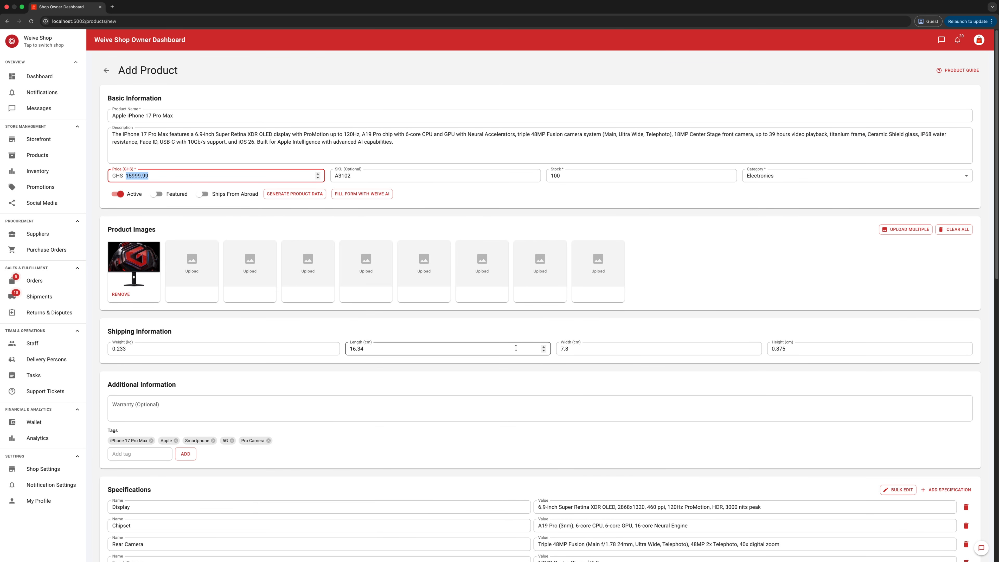
{"action": "left_click", "coordinate": [757, 401]}
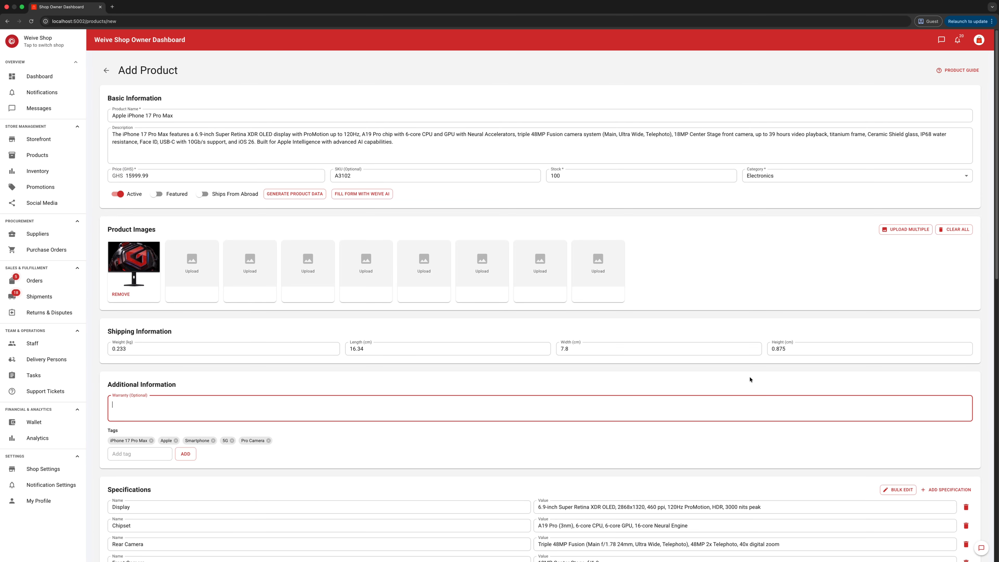
{"action": "left_click", "coordinate": [178, 176]}
{"action": "double_click", "coordinate": [179, 176]}
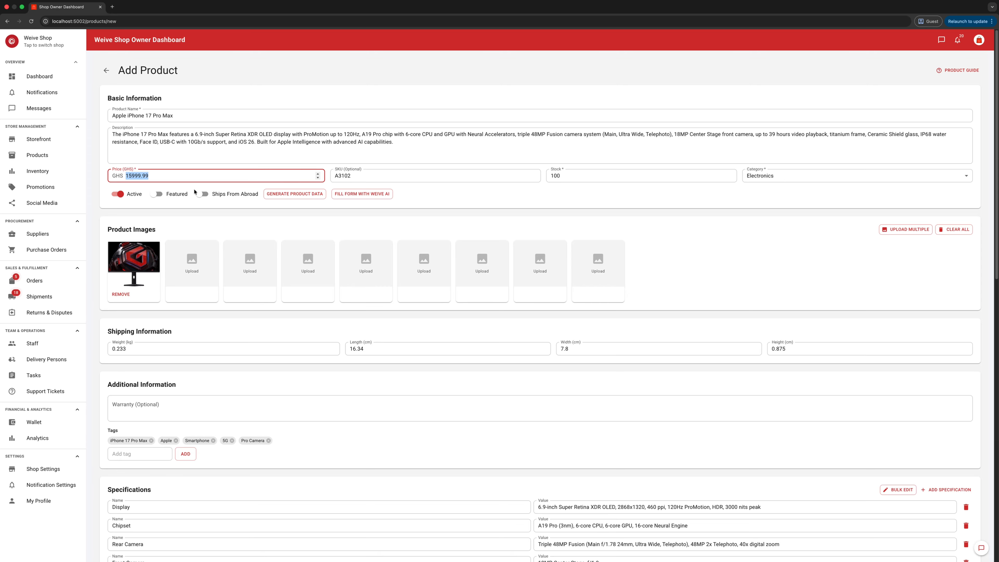
- Check the Color and Storage variations at +0.00 and reselect the 15999.99 price
{"action": "scroll", "coordinate": [676, 328], "scroll_direction": "down", "scroll_amount": 12}
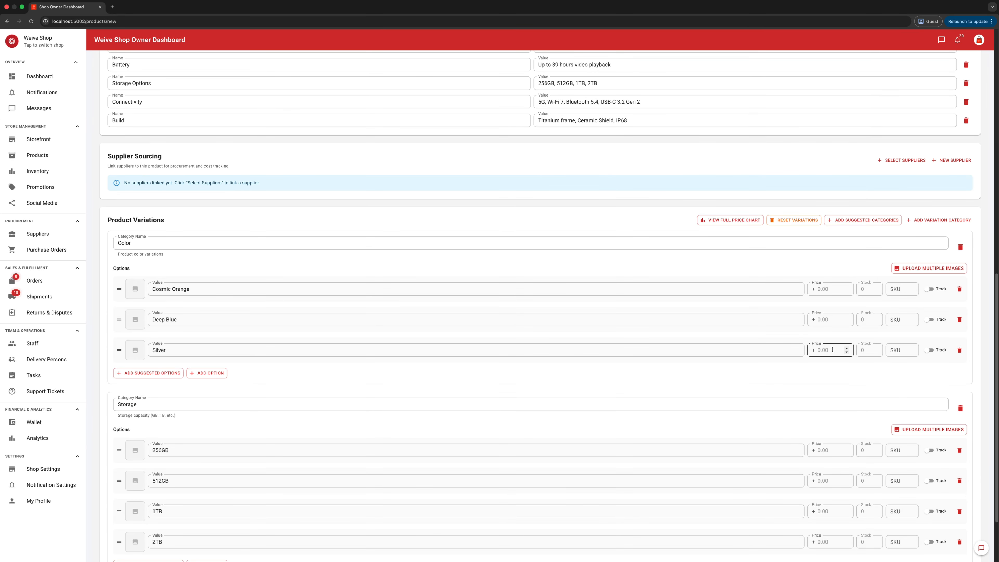
{"action": "scroll", "coordinate": [814, 347], "scroll_direction": "up", "scroll_amount": 15}
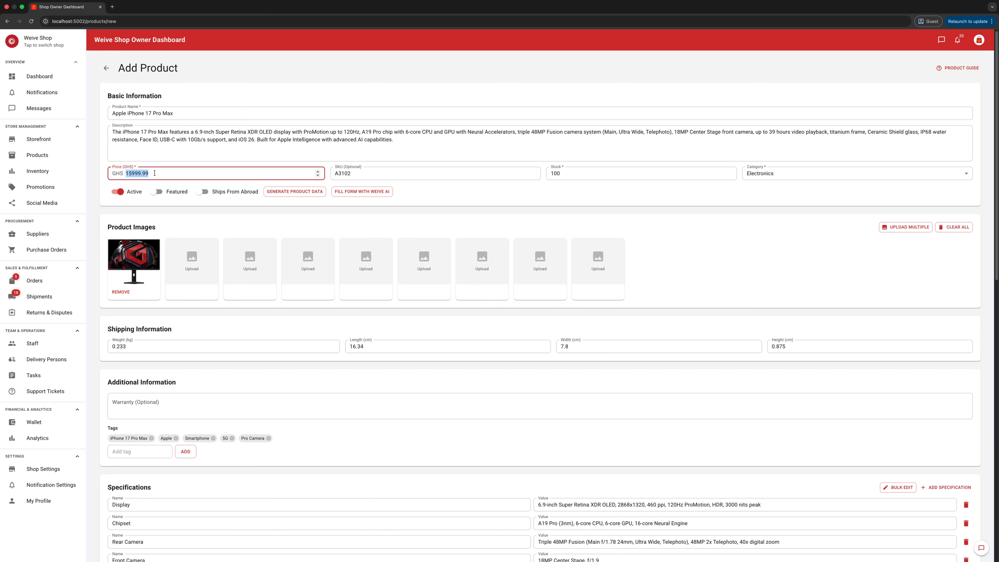
{"action": "scroll", "coordinate": [527, 354], "scroll_direction": "down", "scroll_amount": 10}
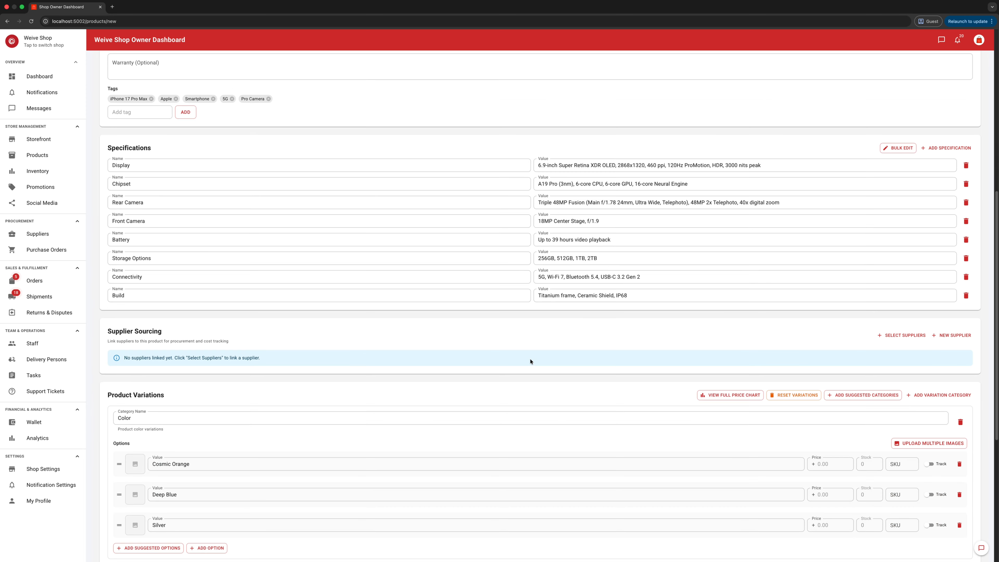
{"action": "scroll", "coordinate": [527, 355], "scroll_direction": "down", "scroll_amount": 5}
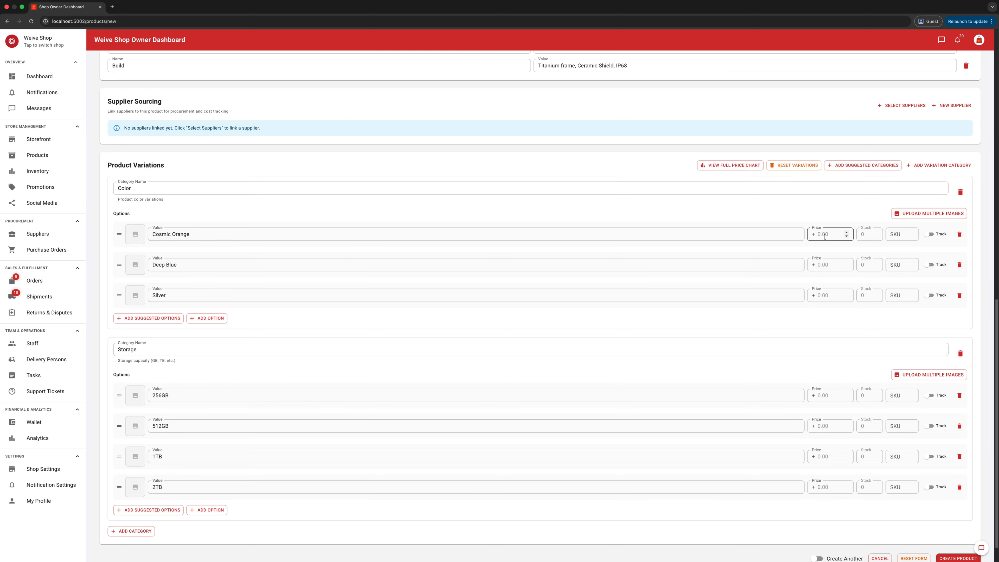
{"action": "scroll", "coordinate": [715, 368], "scroll_direction": "up", "scroll_amount": 15}
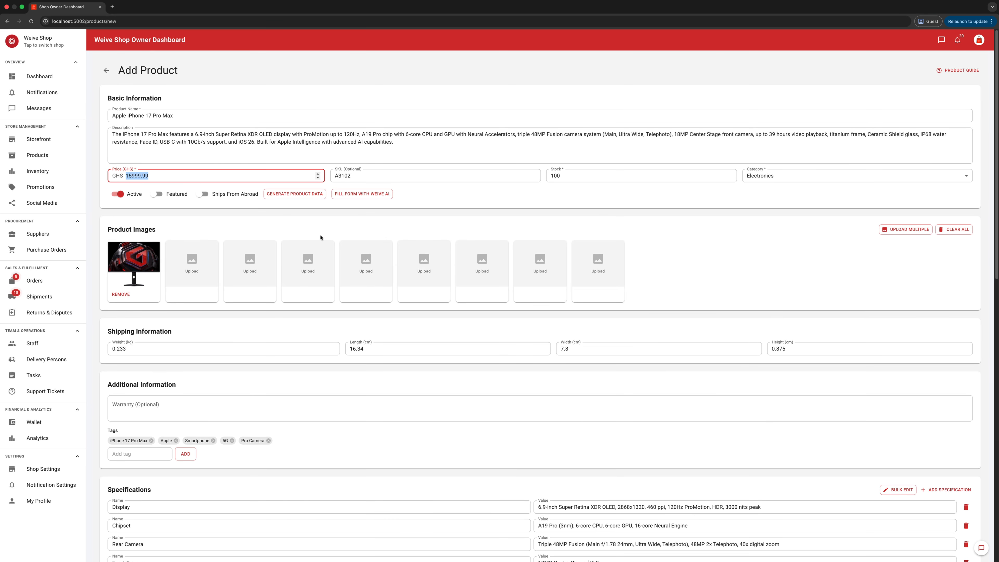
{"action": "left_click", "coordinate": [156, 175]}
{"action": "left_click_drag", "start_coordinate": [178, 177], "coordinate": [113, 174]}
{"action": "scroll", "coordinate": [408, 328], "scroll_direction": "down", "scroll_amount": 15}
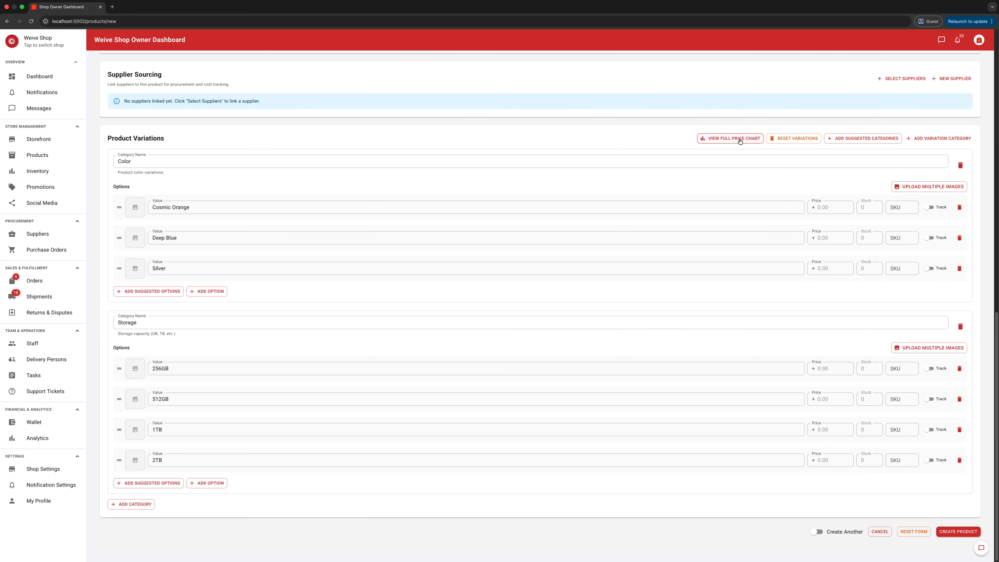
{"action": "left_click", "coordinate": [740, 141]}
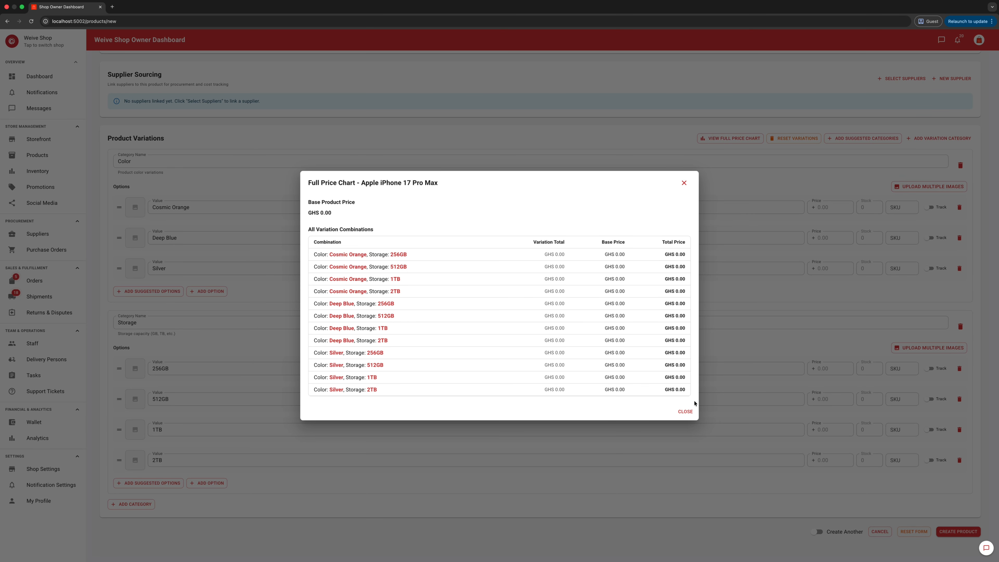
{"action": "left_click", "coordinate": [685, 412]}
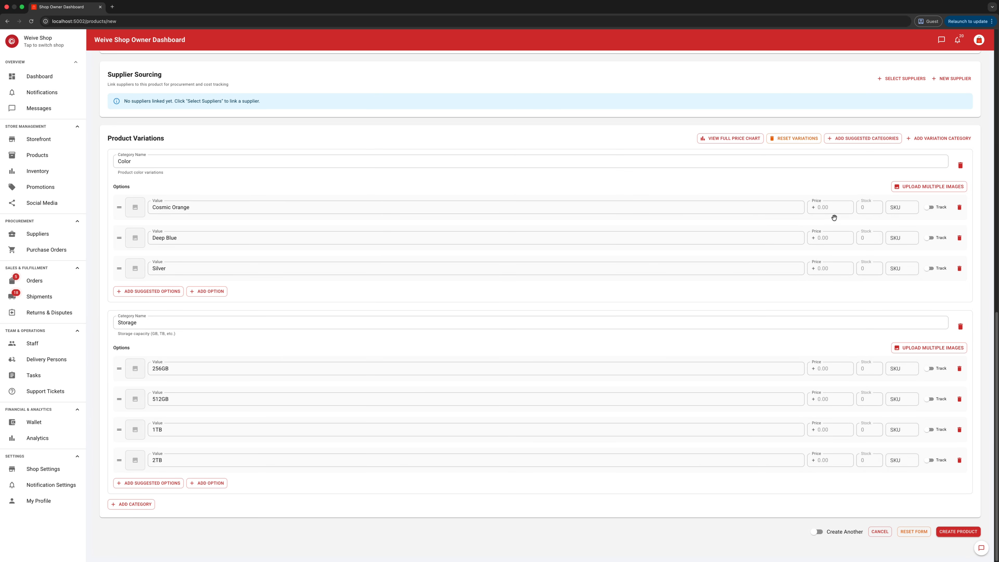
{"action": "left_click", "coordinate": [838, 207]}
{"action": "type", "text": "10000"}
{"action": "left_click", "coordinate": [741, 138]}
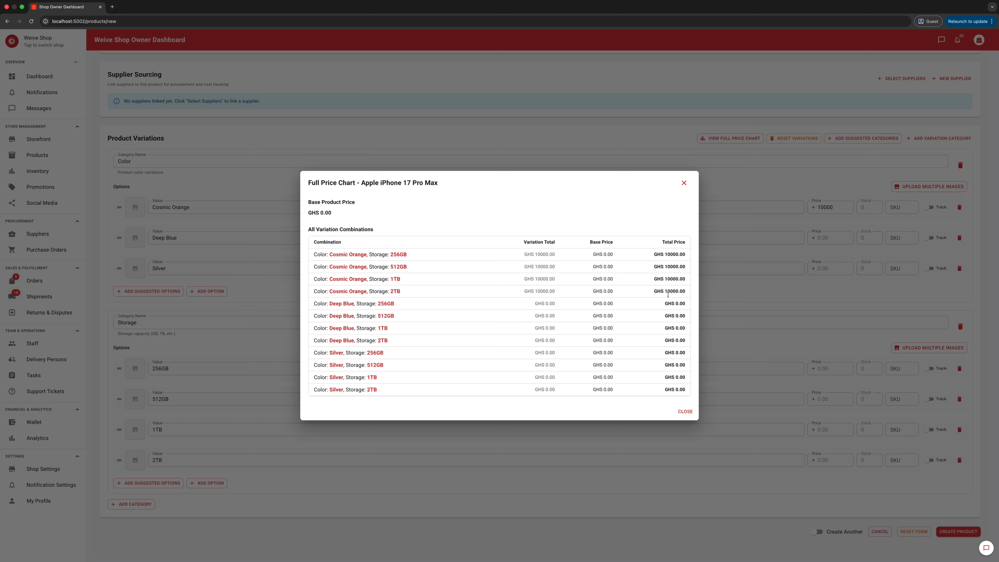
{"action": "left_click", "coordinate": [685, 412]}
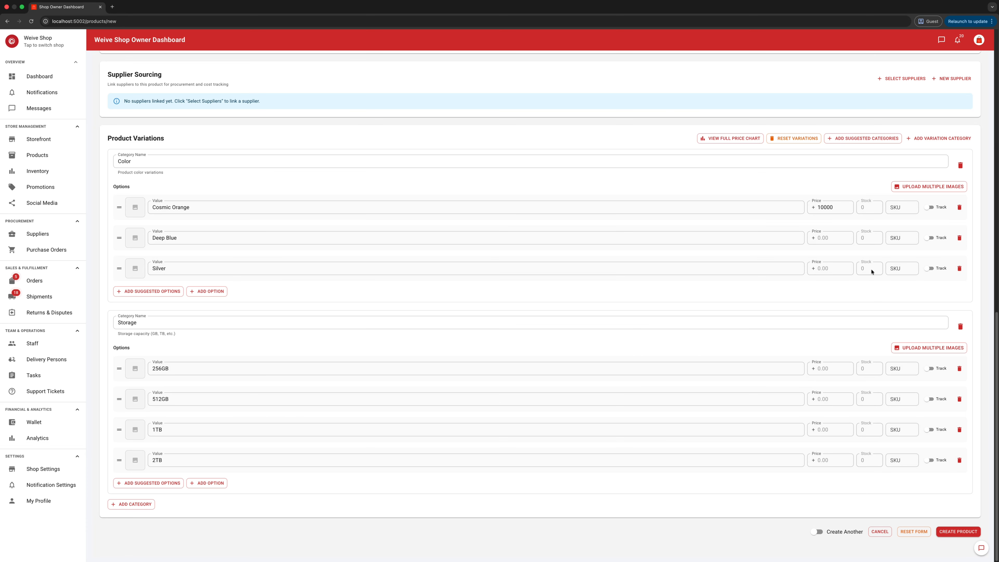
{"action": "double_click", "coordinate": [829, 207]}
{"action": "key", "text": "BackSpace"}
{"action": "scroll", "coordinate": [470, 276], "scroll_direction": "up", "scroll_amount": 10}
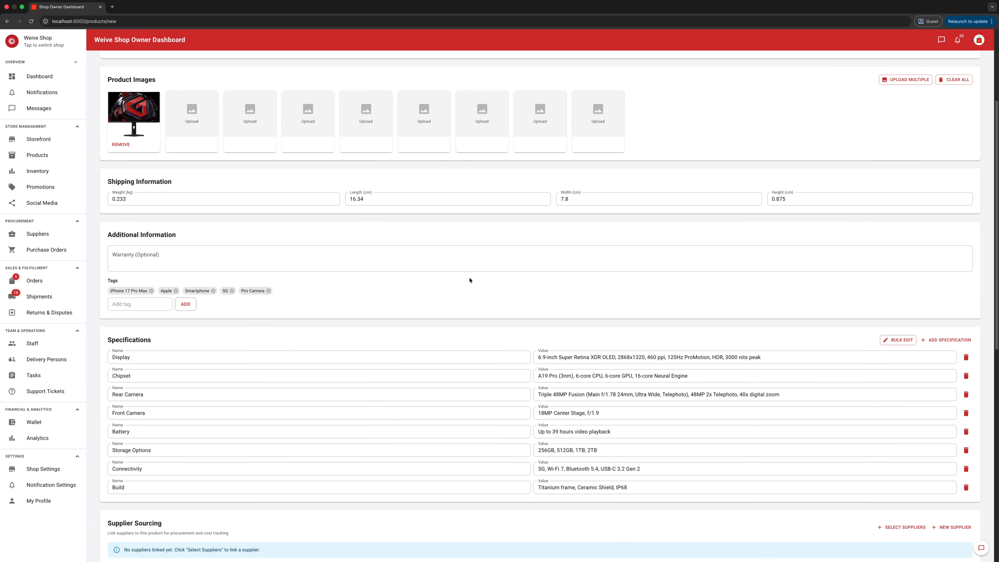
{"action": "scroll", "coordinate": [469, 280], "scroll_direction": "up", "scroll_amount": 4}
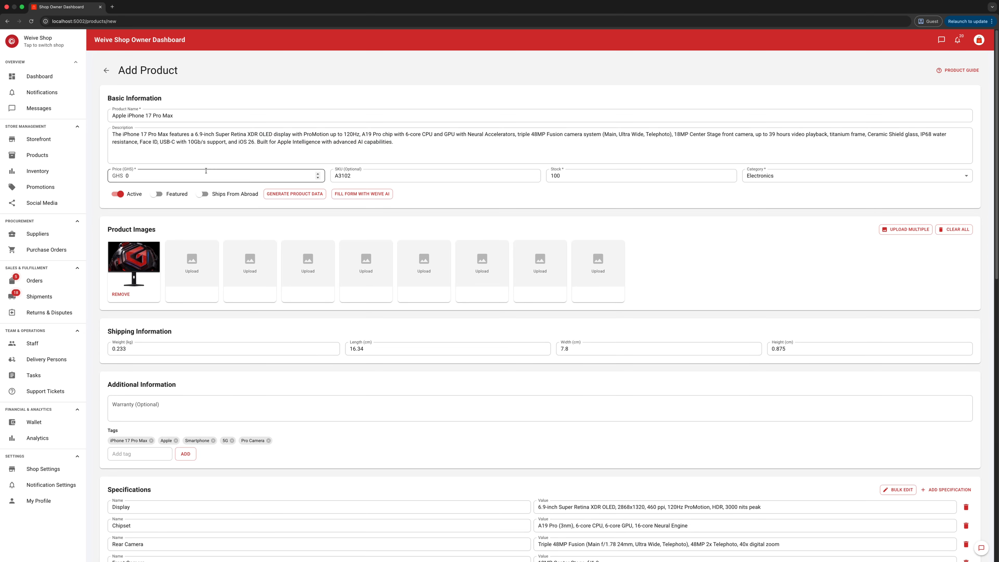
{"action": "scroll", "coordinate": [491, 275], "scroll_direction": "down", "scroll_amount": 14}
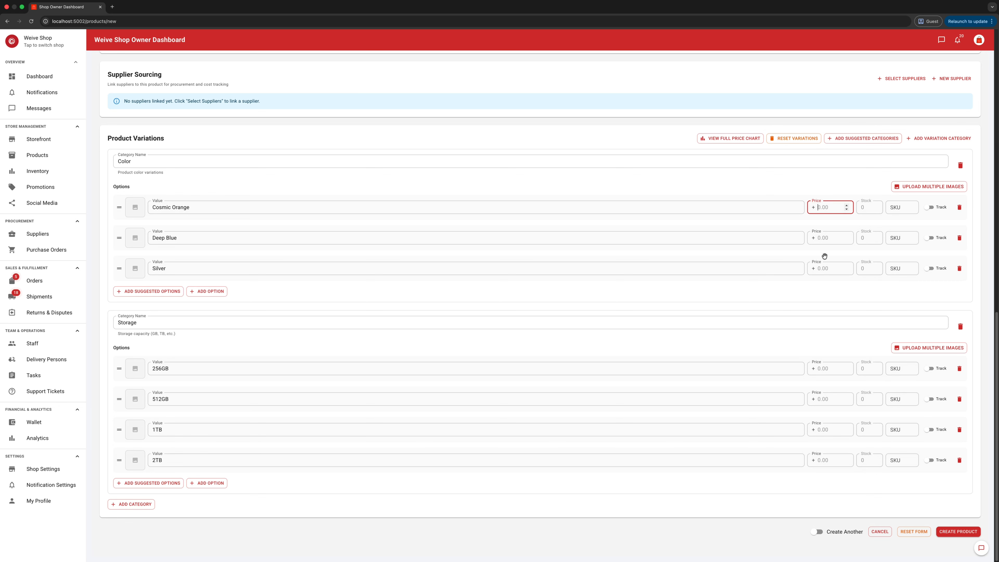
- Save the Apple iPhone 17 Pro Max as a new product, backing out of the first approval prompt
{"action": "left_click", "coordinate": [957, 533]}
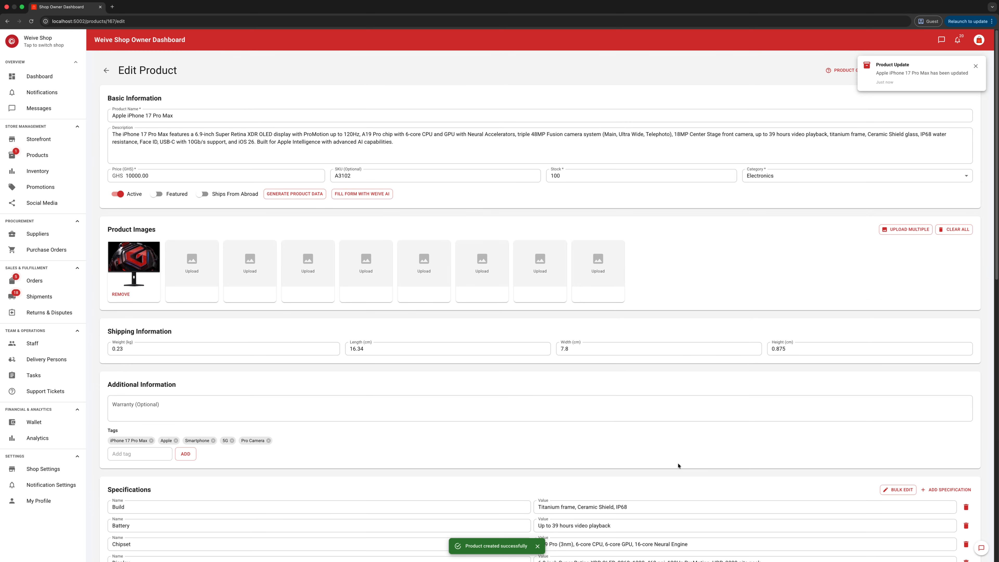
{"action": "scroll", "coordinate": [890, 472], "scroll_direction": "down", "scroll_amount": 20}
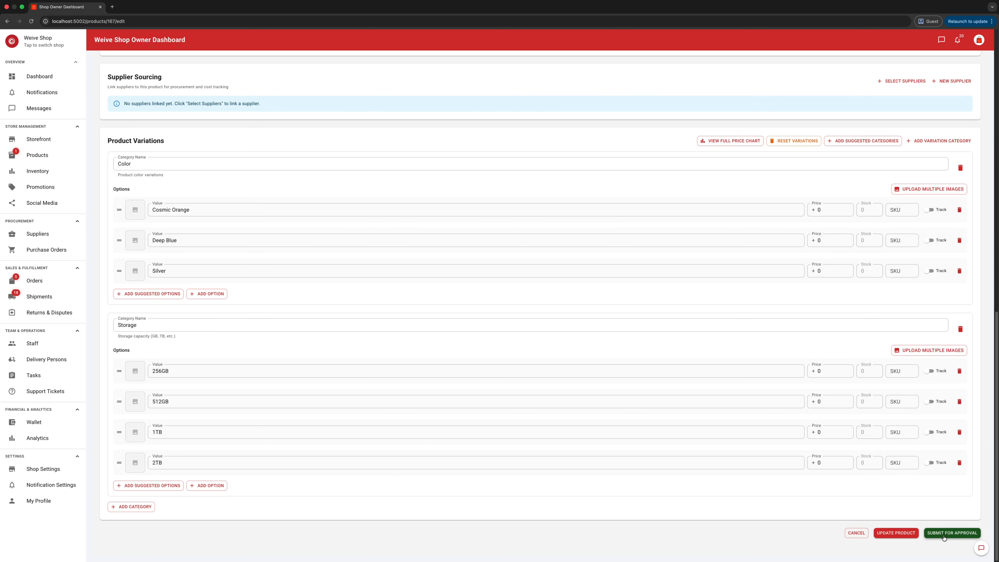
{"action": "left_click", "coordinate": [944, 537]}
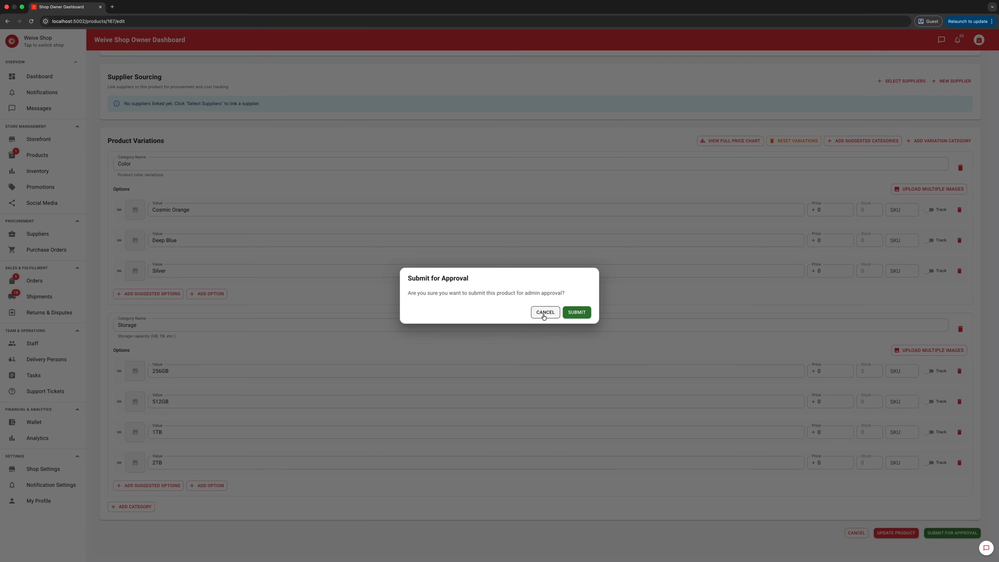
{"action": "left_click", "coordinate": [545, 313]}
{"action": "scroll", "coordinate": [546, 393], "scroll_direction": "up", "scroll_amount": 5}
{"action": "scroll", "coordinate": [492, 378], "scroll_direction": "up", "scroll_amount": 6}
{"action": "scroll", "coordinate": [257, 303], "scroll_direction": "up", "scroll_amount": 5}
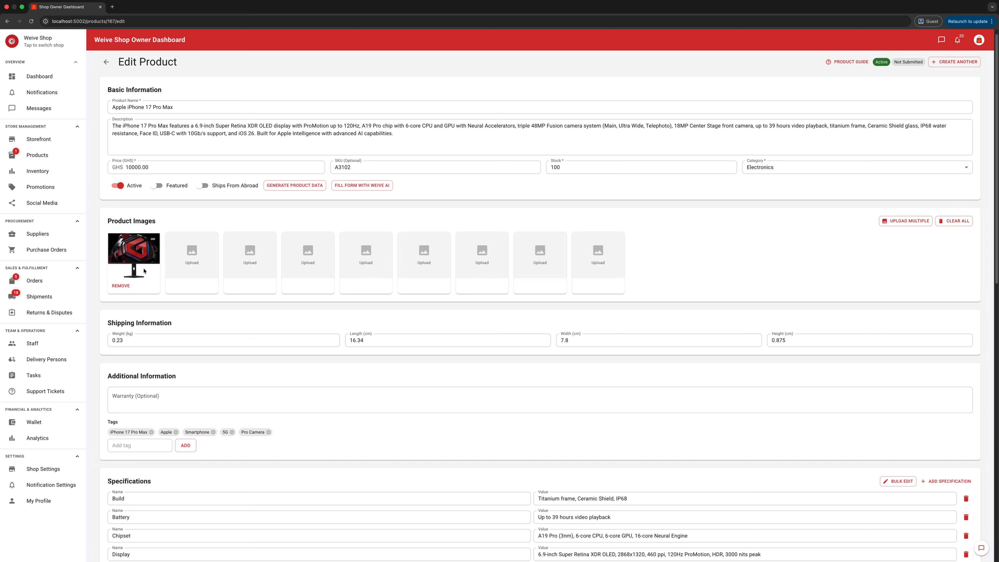
- Confirm Submit for Approval and return to the Products list, where the iPhone is pending
{"action": "scroll", "coordinate": [215, 296], "scroll_direction": "down", "scroll_amount": 1}
{"action": "scroll", "coordinate": [215, 296], "scroll_direction": "down", "scroll_amount": 15}
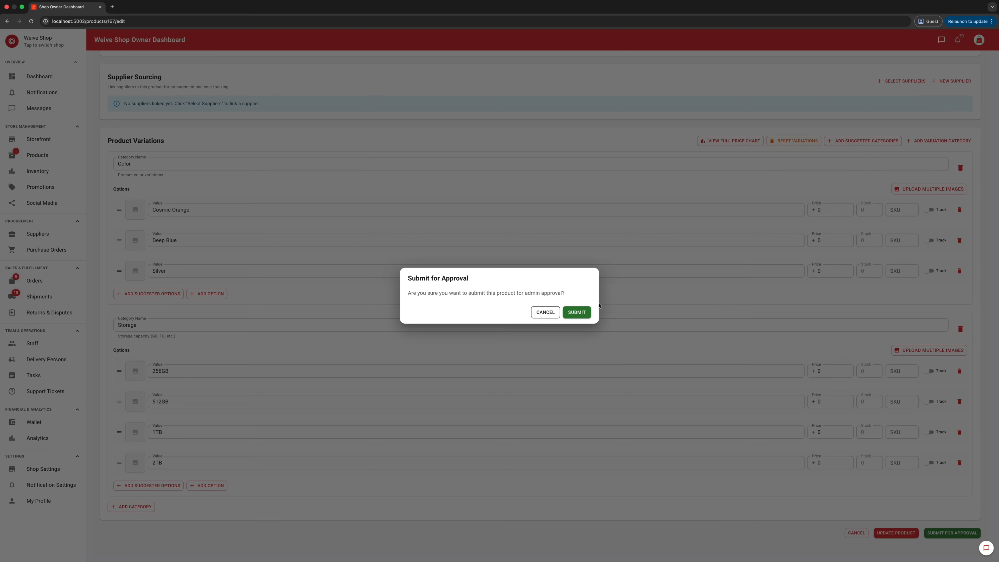
{"action": "left_click", "coordinate": [576, 312]}
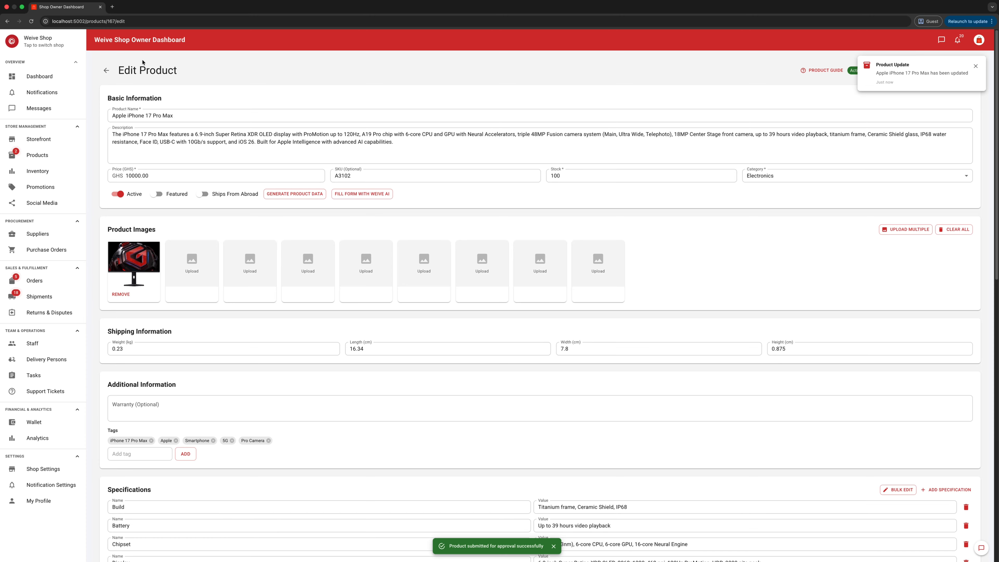
{"action": "left_click", "coordinate": [106, 70]}
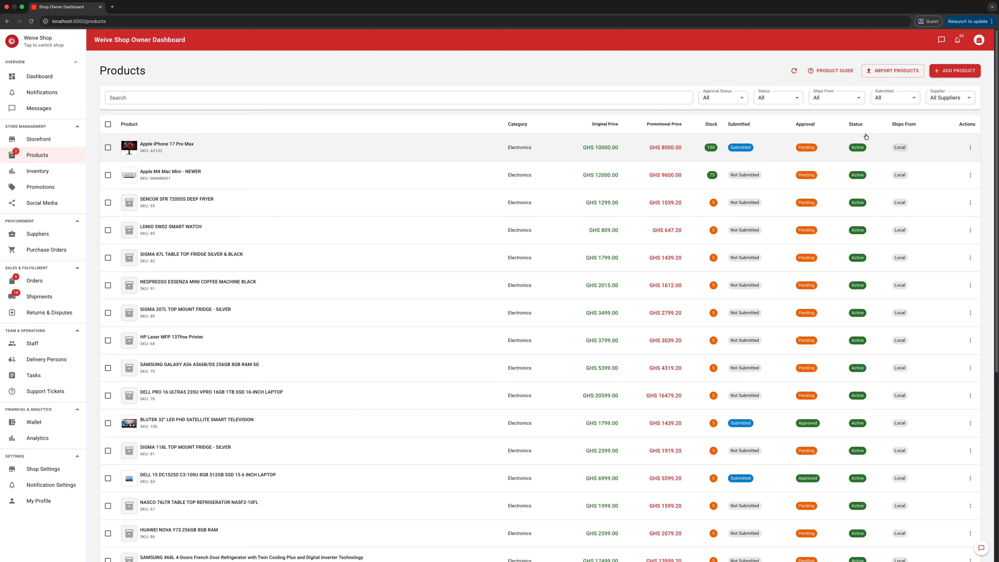
- Edit the iPhone product and turn on stock tracking for Cosmic Orange, Deep Blue and Silver
{"action": "left_click", "coordinate": [969, 149]}
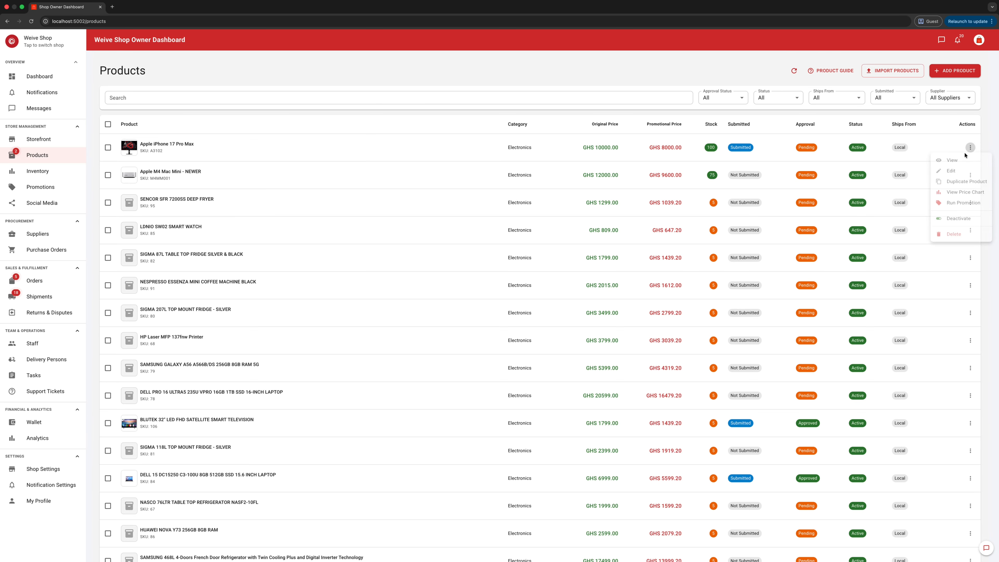
{"action": "left_click", "coordinate": [950, 173]}
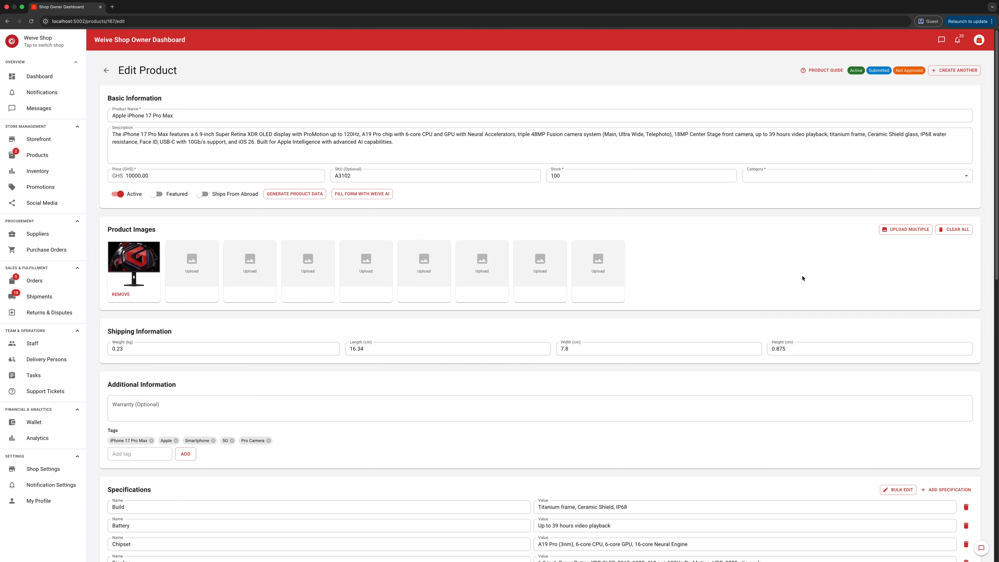
{"action": "scroll", "coordinate": [668, 291], "scroll_direction": "down", "scroll_amount": 20}
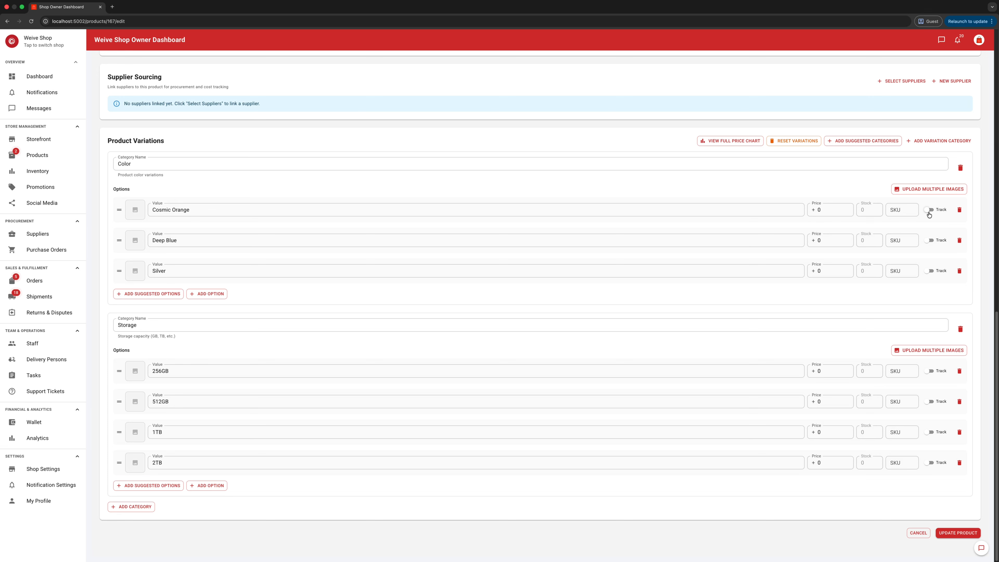
{"action": "left_click", "coordinate": [929, 212]}
{"action": "left_click", "coordinate": [930, 241]}
{"action": "left_click", "coordinate": [929, 271]}
- Set Cosmic Orange, Deep Blue and Silver stock to 10 each and save the product update
{"action": "left_click", "coordinate": [865, 209]}
{"action": "left_click", "coordinate": [865, 210]}
{"action": "type", "text": "10"}
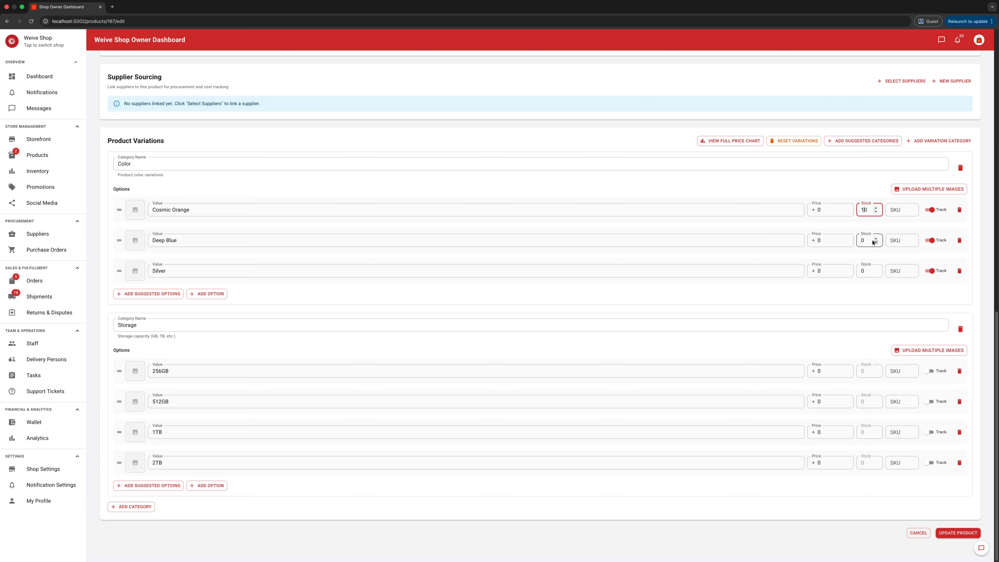
{"action": "left_click", "coordinate": [861, 239]}
{"action": "type", "text": "1"}
{"action": "left_click", "coordinate": [860, 271]}
{"action": "type", "text": "1"}
{"action": "left_click", "coordinate": [956, 533]}
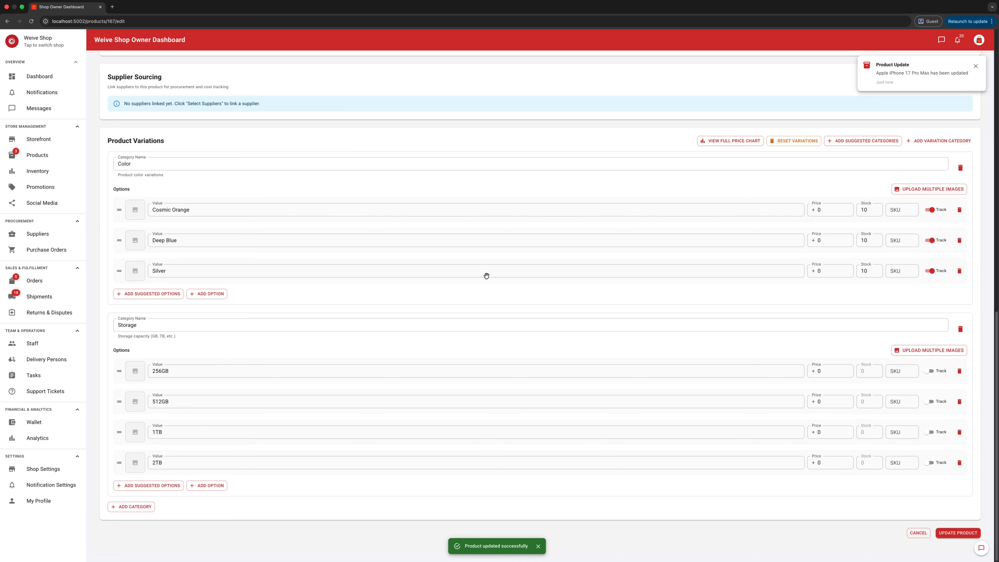
{"action": "scroll", "coordinate": [261, 196], "scroll_direction": "up", "scroll_amount": 15}
- Return to the Products list and inspect the Blutek smart TV's details
{"action": "left_click", "coordinate": [107, 70]}
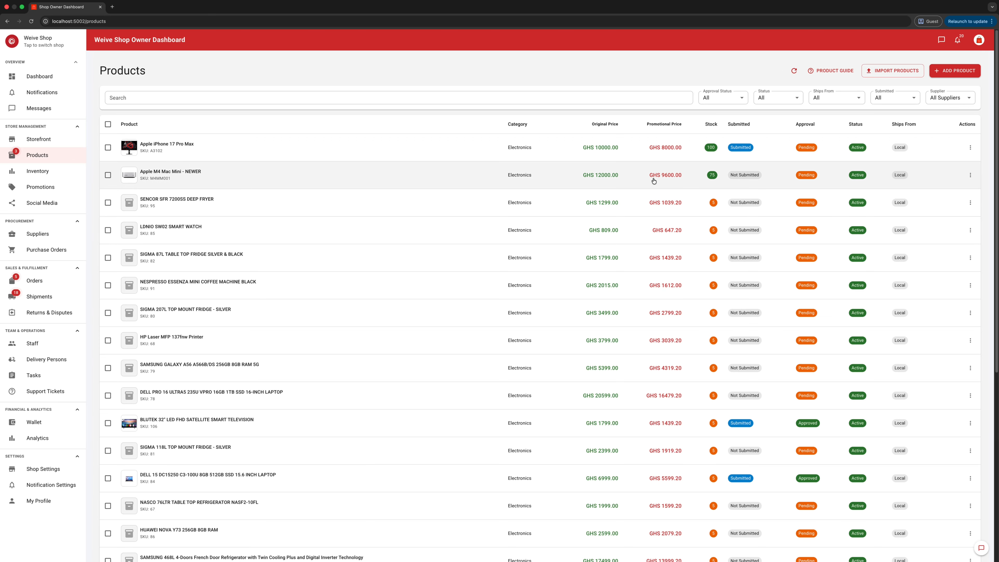
{"action": "scroll", "coordinate": [783, 321], "scroll_direction": "down", "scroll_amount": 3}
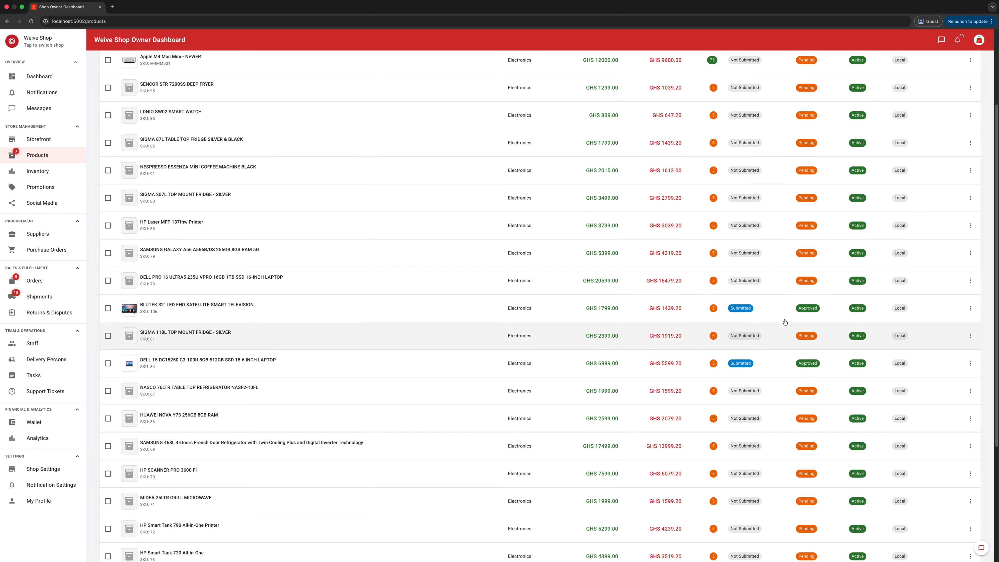
{"action": "left_click", "coordinate": [760, 314]}
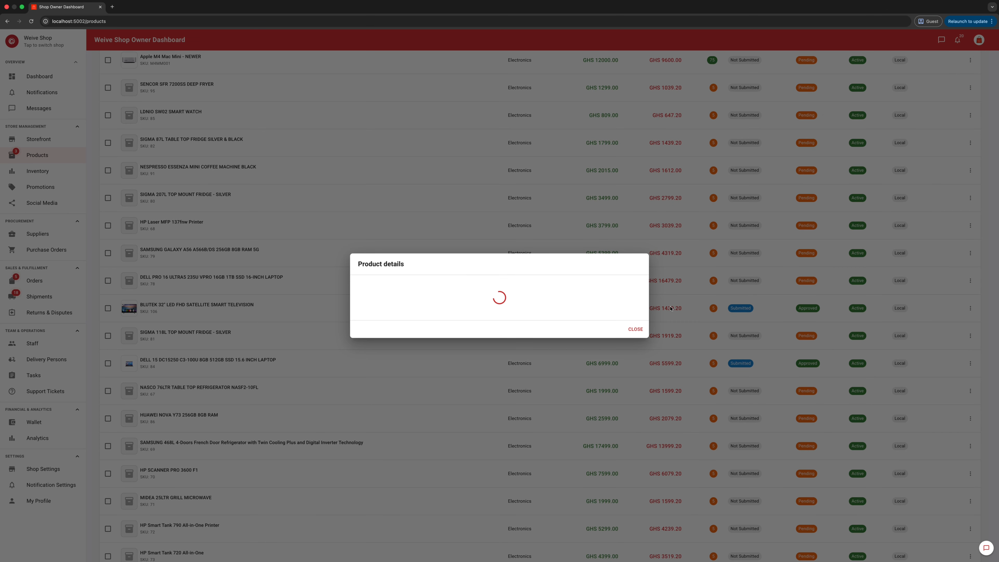
{"action": "scroll", "coordinate": [559, 358], "scroll_direction": "down", "scroll_amount": 3}
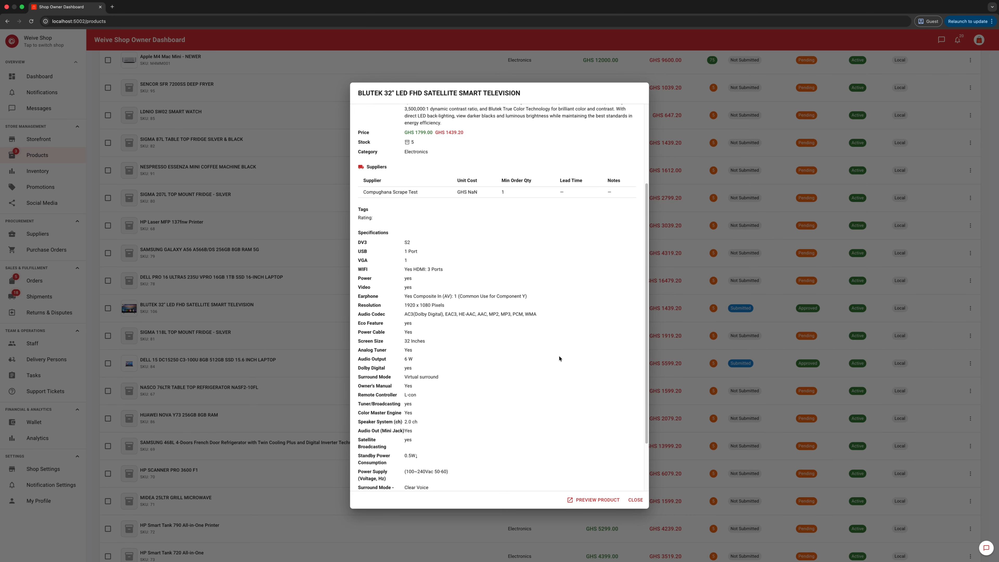
{"action": "scroll", "coordinate": [562, 359], "scroll_direction": "down", "scroll_amount": 2}
{"action": "left_click", "coordinate": [636, 500]}
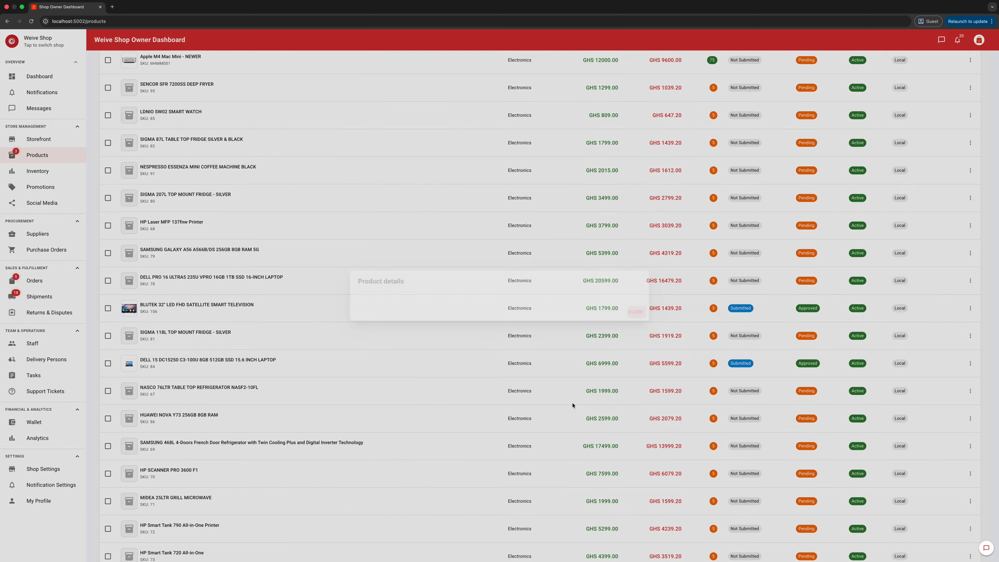
- Check the Dell 15 laptop's details, then move on to the Promotions page
{"action": "scroll", "coordinate": [540, 347], "scroll_direction": "down", "scroll_amount": 5}
{"action": "scroll", "coordinate": [542, 348], "scroll_direction": "down", "scroll_amount": 1}
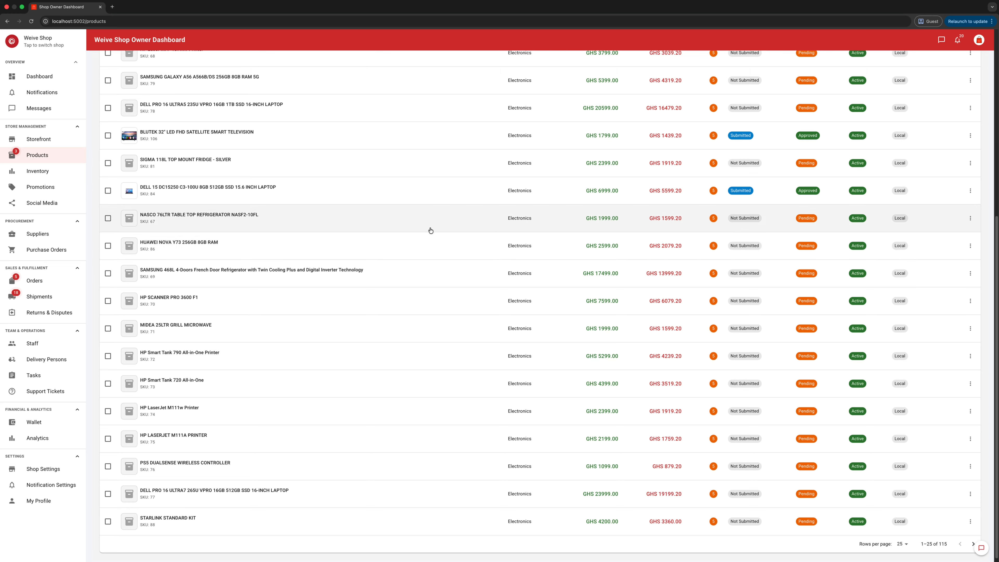
{"action": "left_click", "coordinate": [412, 191]}
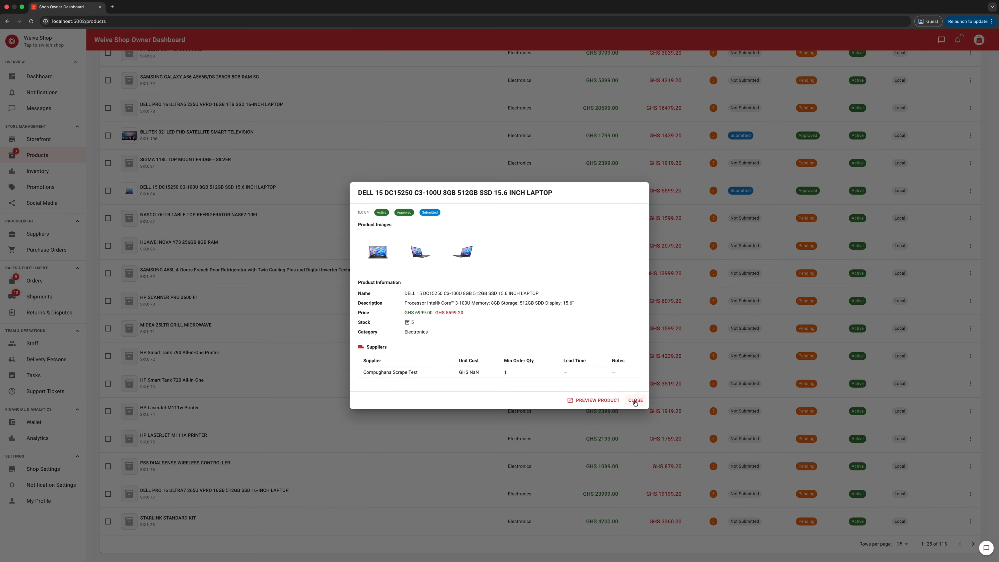
{"action": "left_click", "coordinate": [634, 400]}
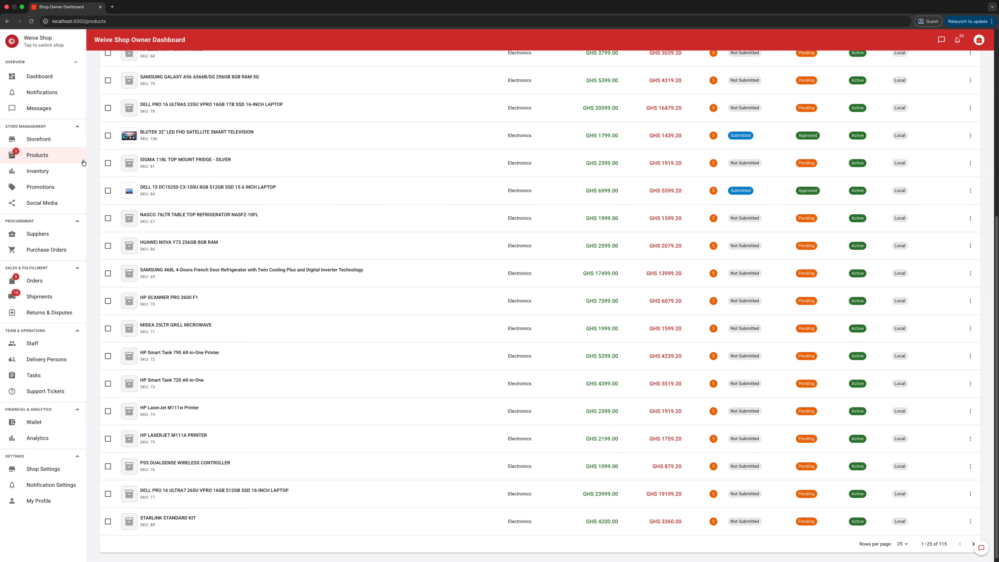
{"action": "left_click", "coordinate": [52, 190]}
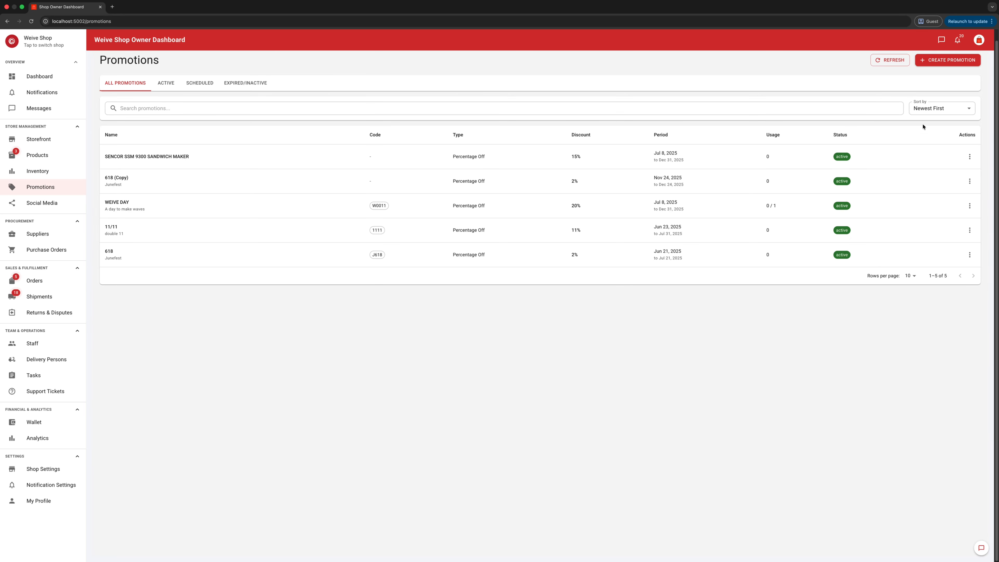
- Open a blank Create Promotion form preset from 2025/12/27 to 2026/01/03
{"action": "left_click", "coordinate": [948, 60]}
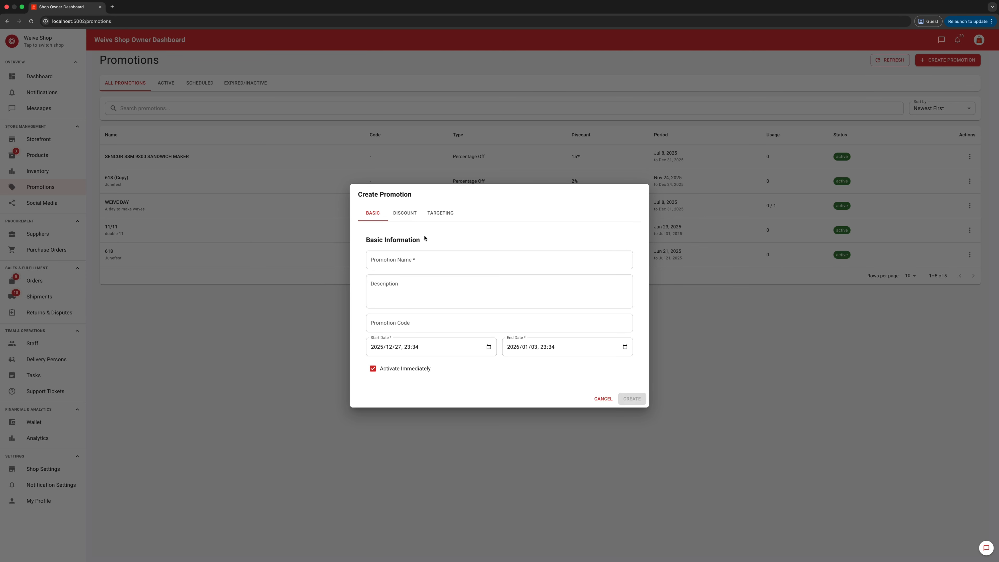
- Set the draft promotion's target type to Specific Products
{"action": "left_click", "coordinate": [423, 261]}
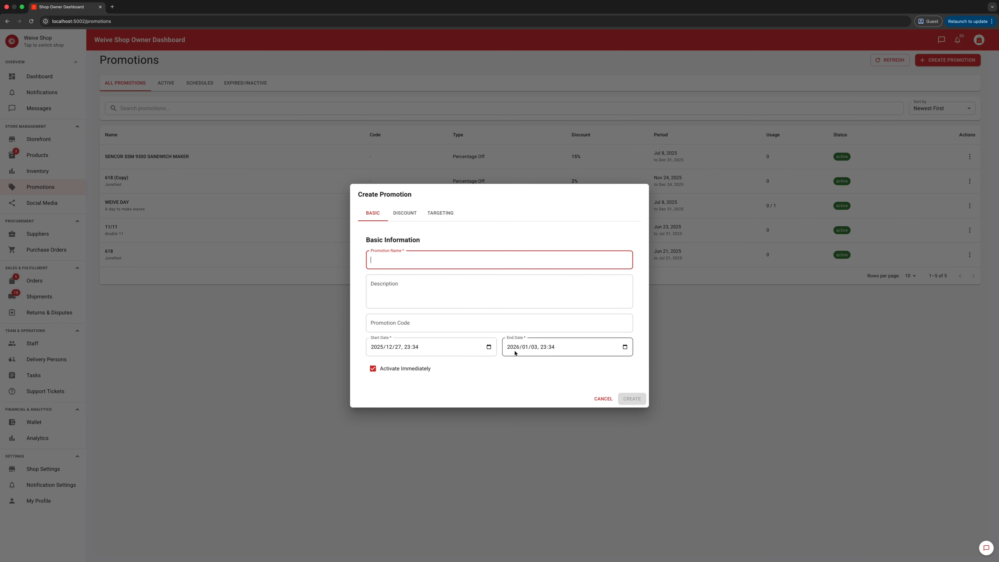
{"action": "left_click", "coordinate": [443, 219]}
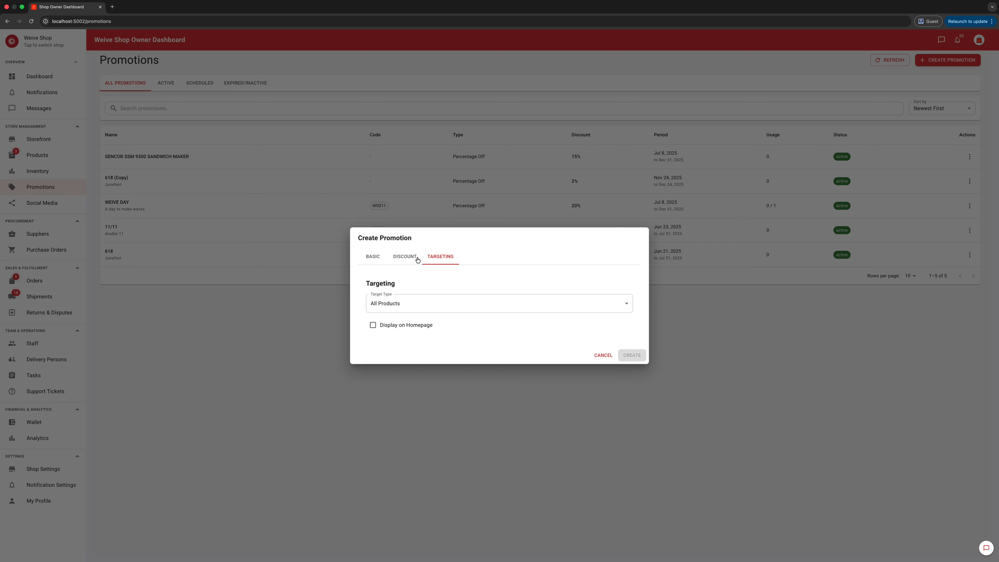
{"action": "left_click", "coordinate": [494, 307]}
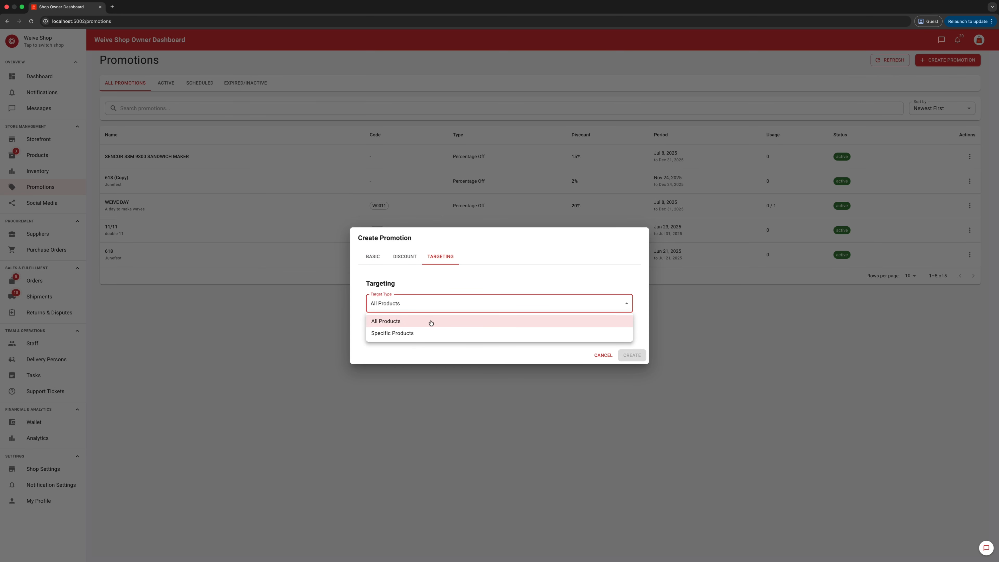
{"action": "left_click", "coordinate": [422, 322]}
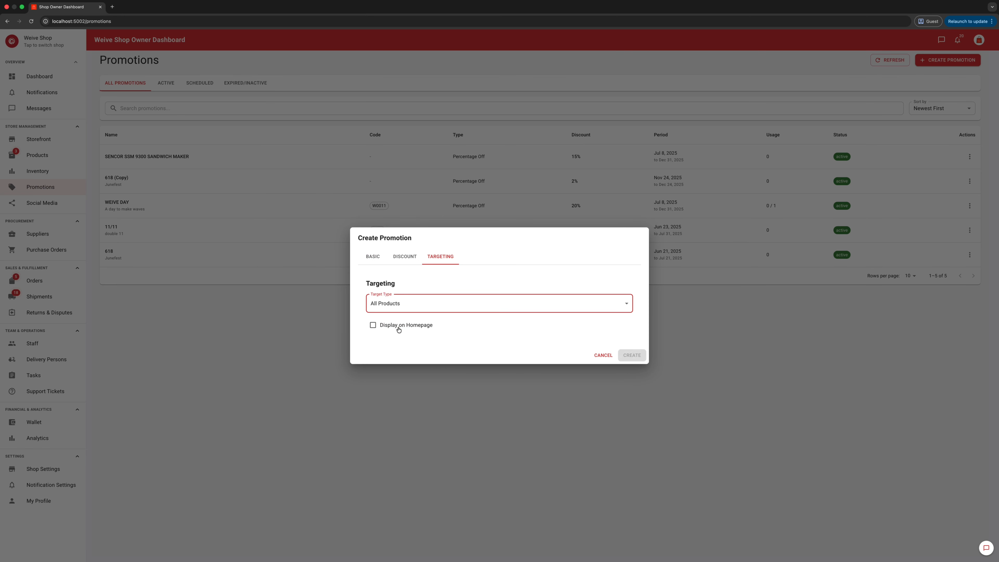
{"action": "left_click", "coordinate": [553, 304]}
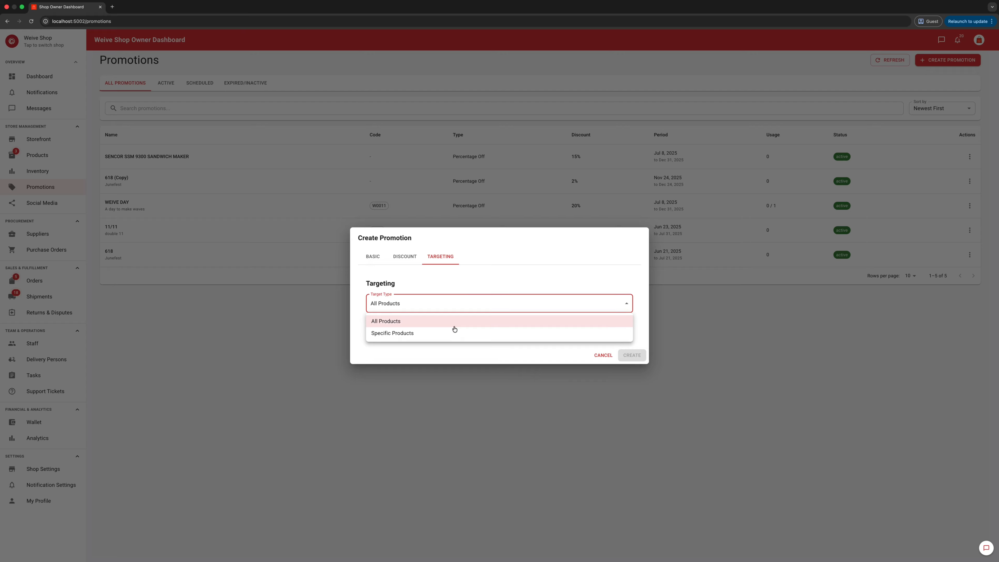
{"action": "left_click", "coordinate": [428, 332]}
- Select the Apple iPhone 17 Pro Max and BLUTEK 32" smart television as target products
{"action": "left_click", "coordinate": [605, 311]}
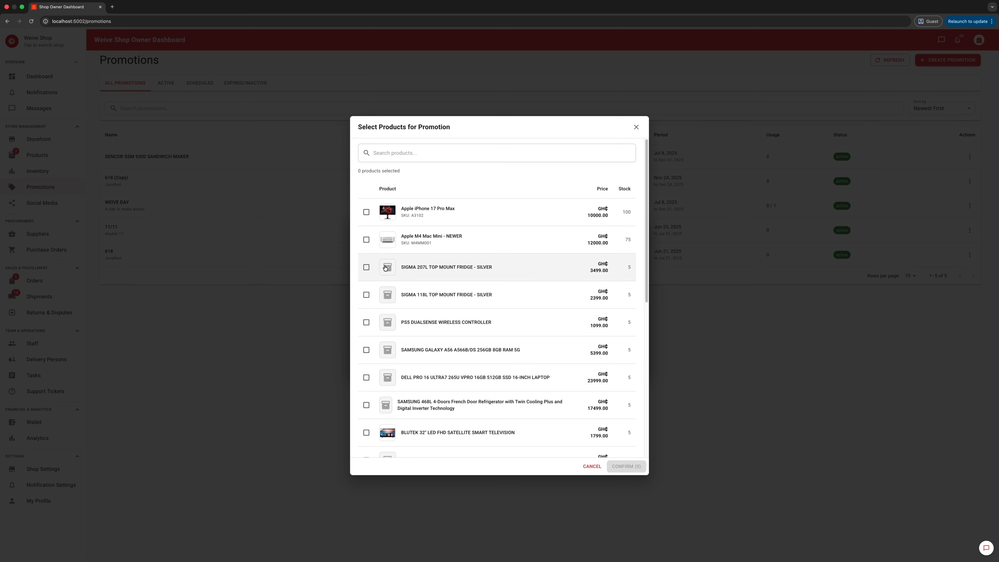
{"action": "left_click", "coordinate": [366, 212]}
{"action": "left_click", "coordinate": [366, 432]}
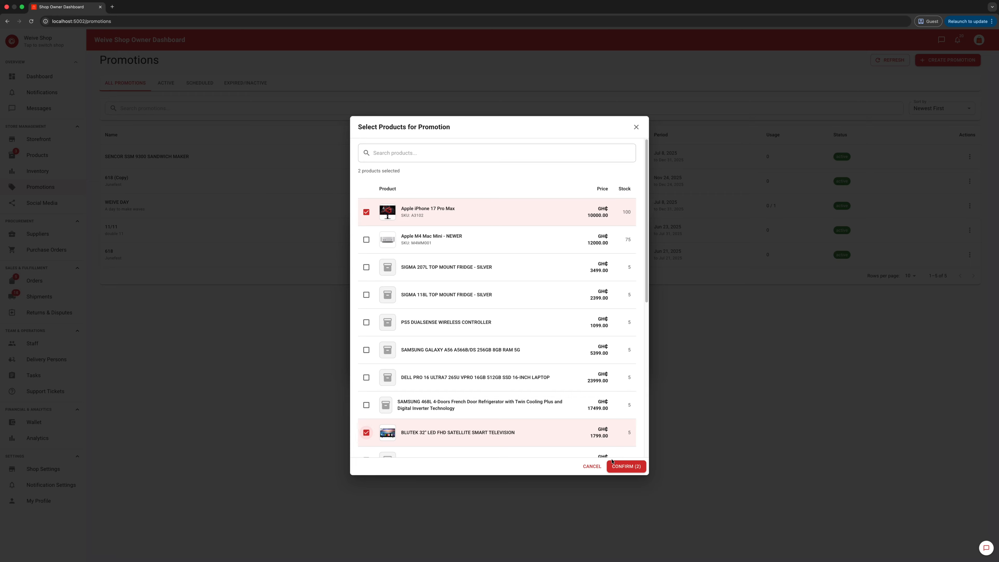
{"action": "left_click", "coordinate": [626, 466]}
- Switch the discount type to Fixed Amount Off, then discard the unfinished promotion
{"action": "left_click", "coordinate": [401, 240]}
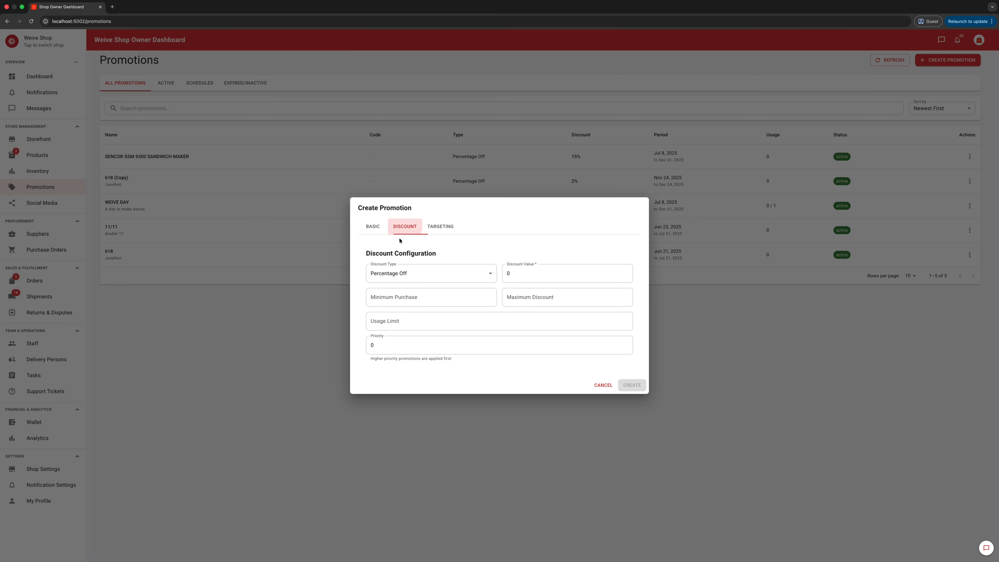
{"action": "left_click", "coordinate": [426, 277]}
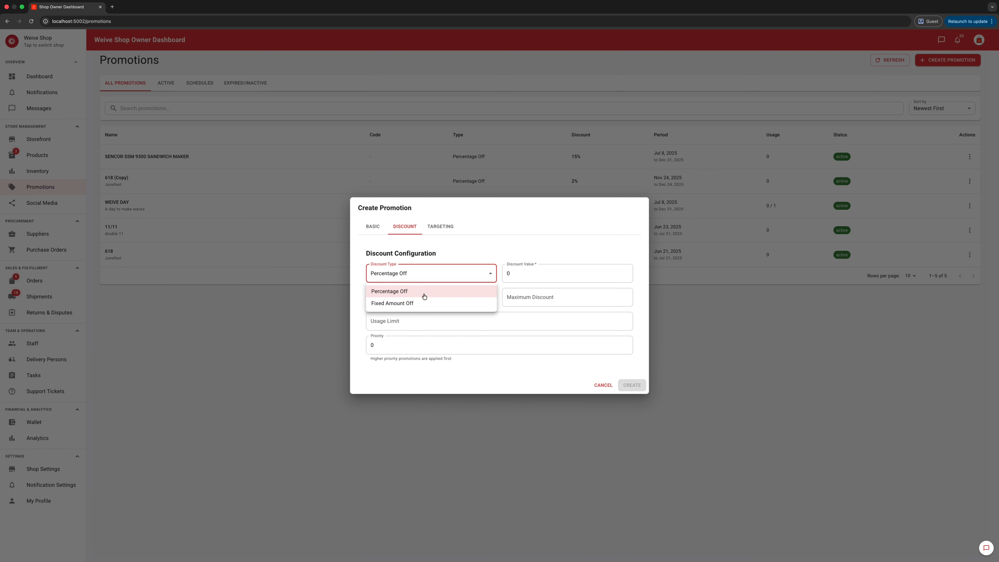
{"action": "left_click", "coordinate": [424, 304]}
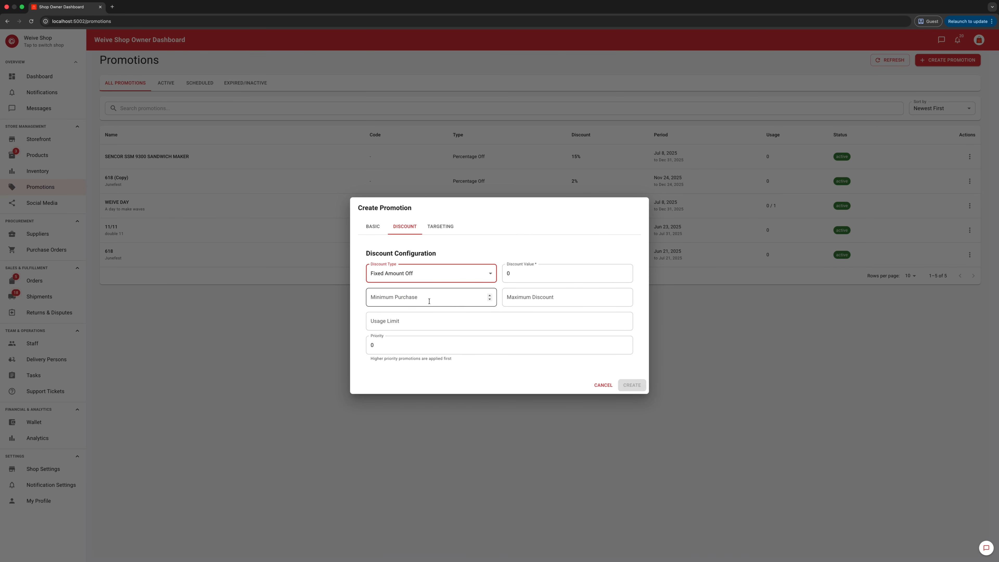
{"action": "left_click", "coordinate": [602, 385]}
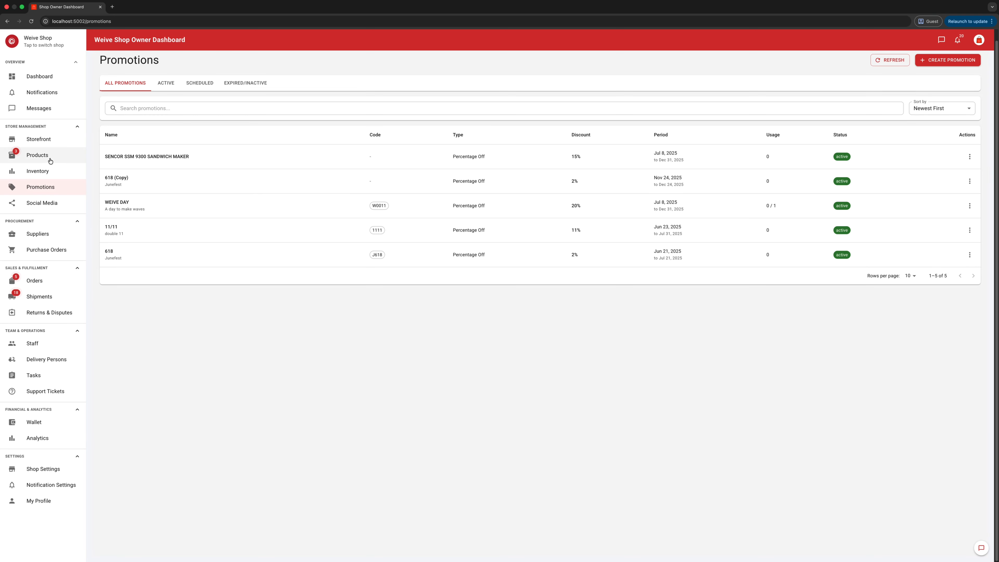
- Start a quick promotion for the Apple iPhone 17 Pro Max from the Products list
{"action": "left_click", "coordinate": [39, 156]}
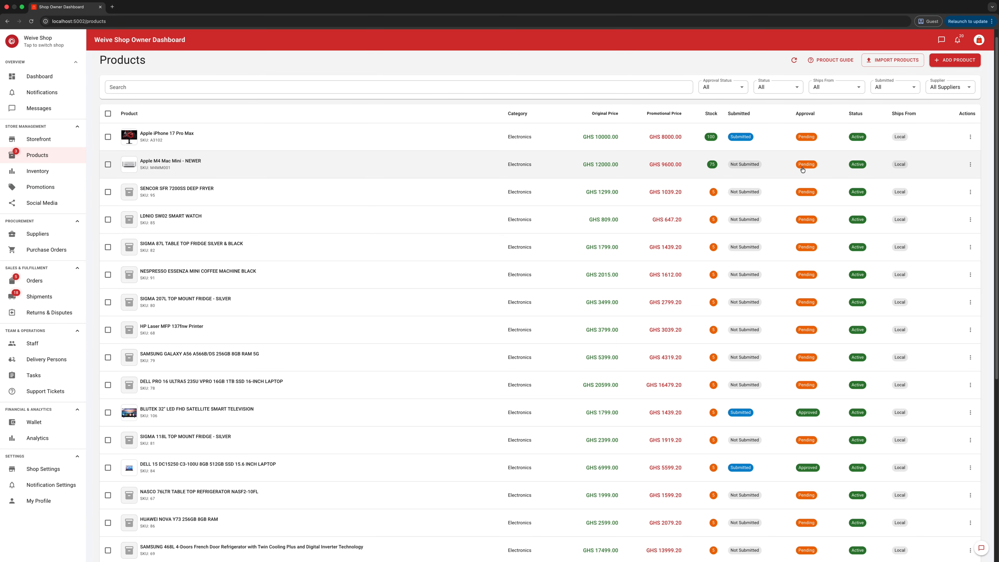
{"action": "left_click", "coordinate": [971, 137]}
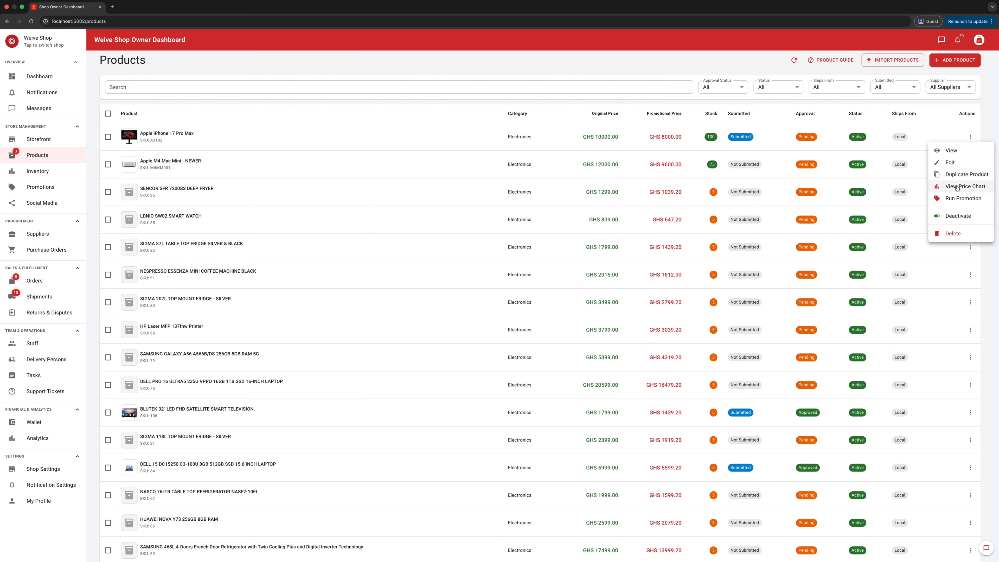
{"action": "left_click", "coordinate": [959, 201]}
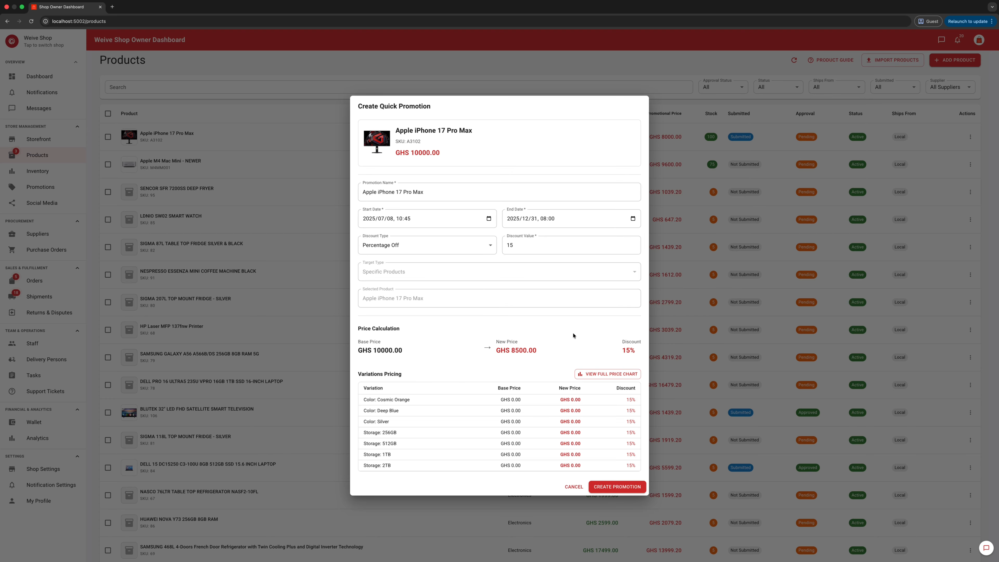
- Change the discount value from 15 to 20, check the full price chart, and close the form
{"action": "left_click_drag", "start_coordinate": [523, 245], "coordinate": [498, 246]}
{"action": "type", "text": "20"}
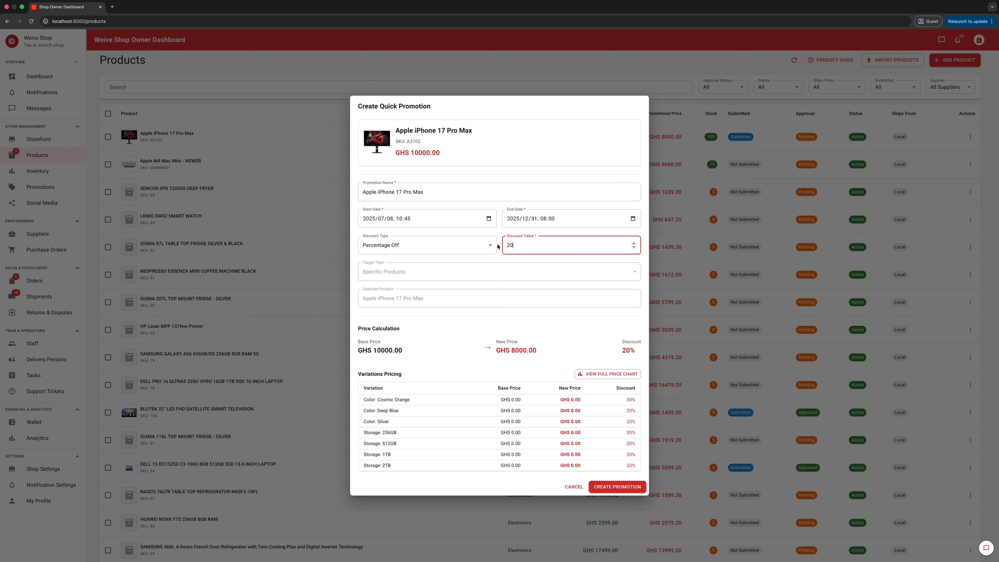
{"action": "left_click", "coordinate": [605, 374]}
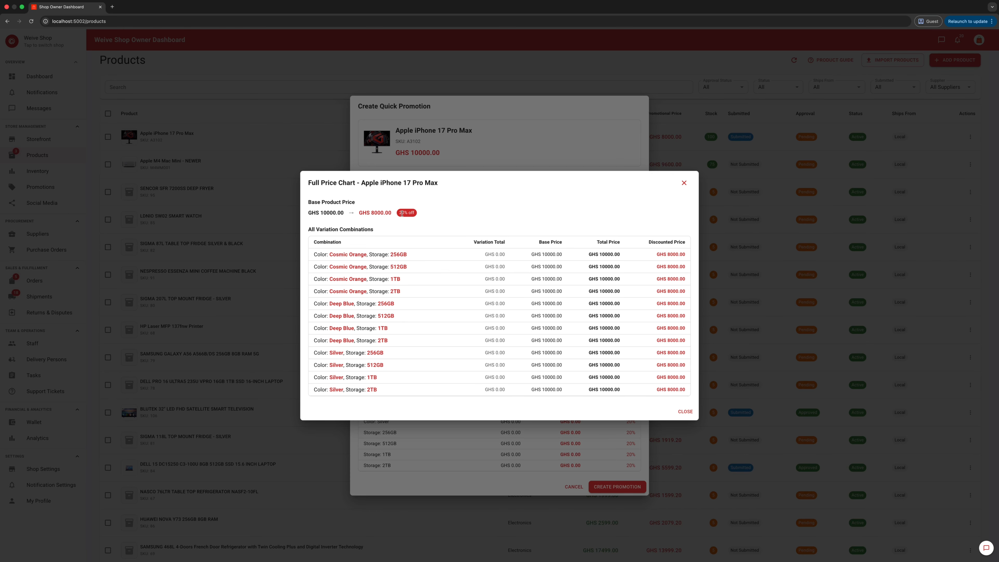
{"action": "left_click", "coordinate": [686, 411]}
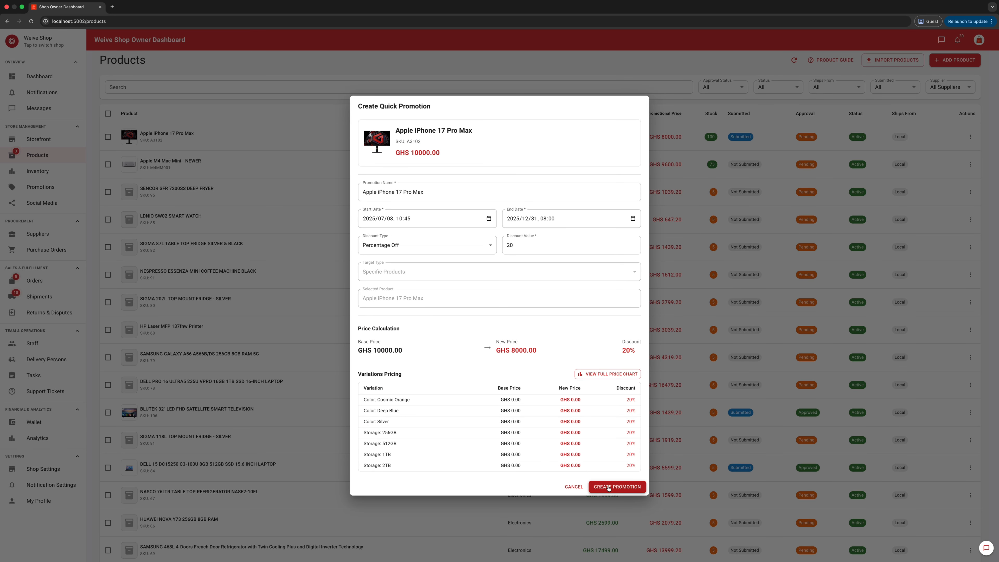
{"action": "left_click", "coordinate": [574, 486]}
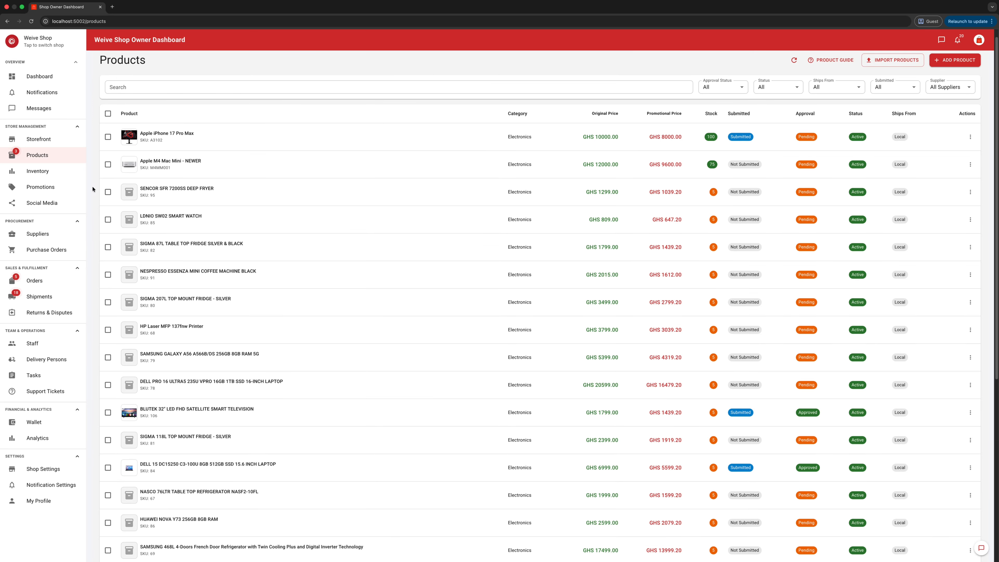
- Read the order status guide on the Orders page, then open order #601's details
{"action": "left_click", "coordinate": [52, 280]}
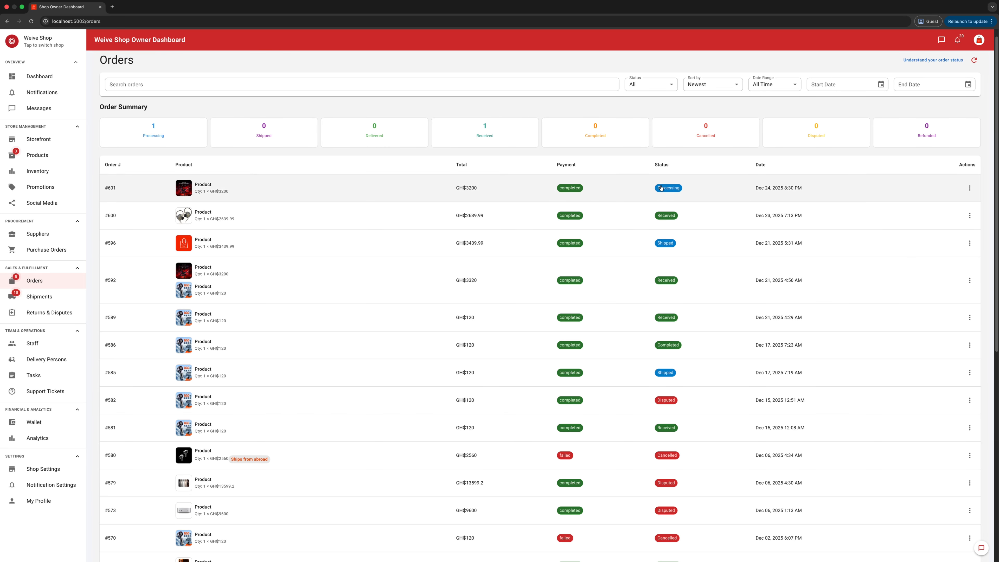
{"action": "left_click", "coordinate": [926, 62]}
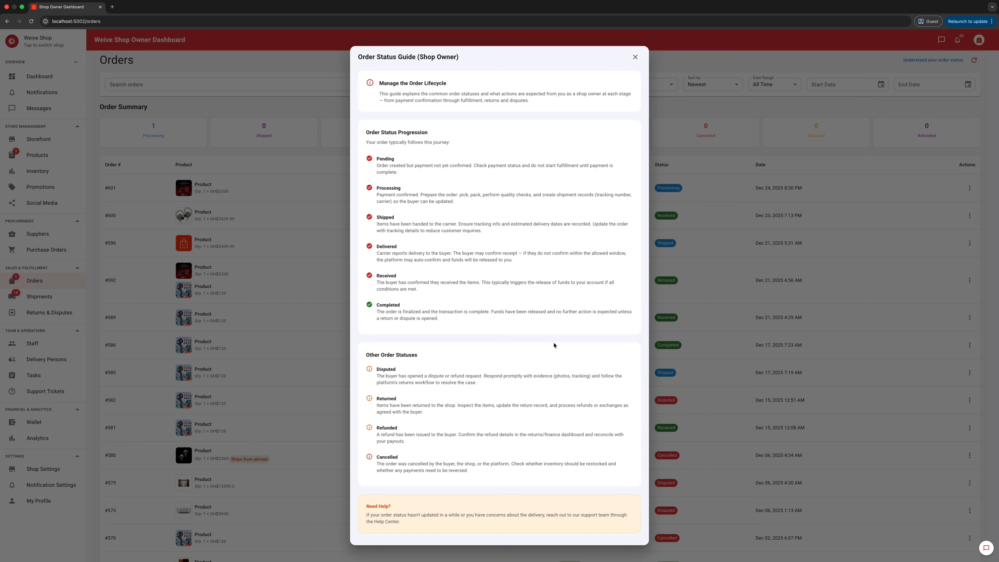
{"action": "key", "text": "Escape"}
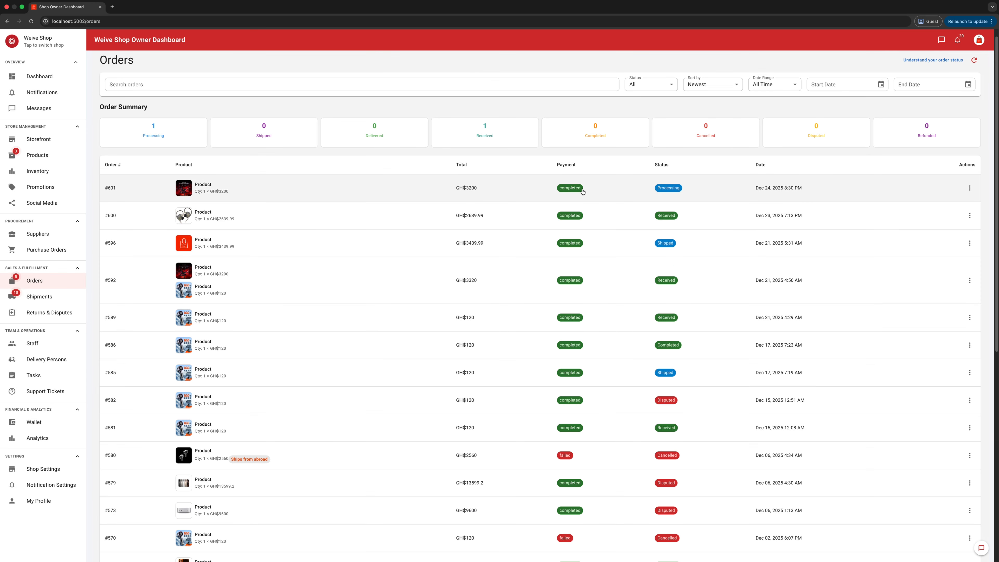
{"action": "left_click", "coordinate": [440, 192]}
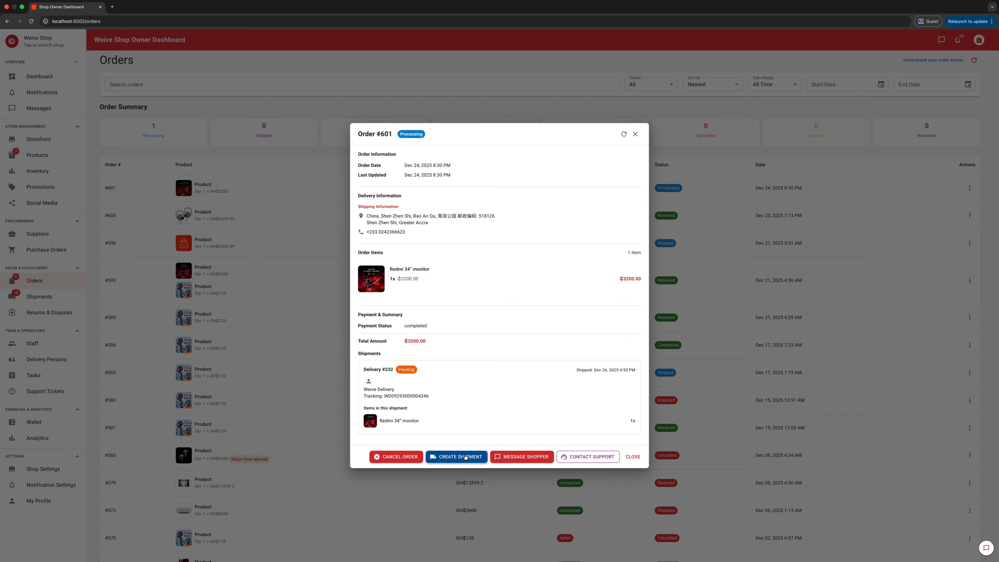
- Begin creating a shipment for order #601 from its details dialog
{"action": "left_click", "coordinate": [466, 456]}
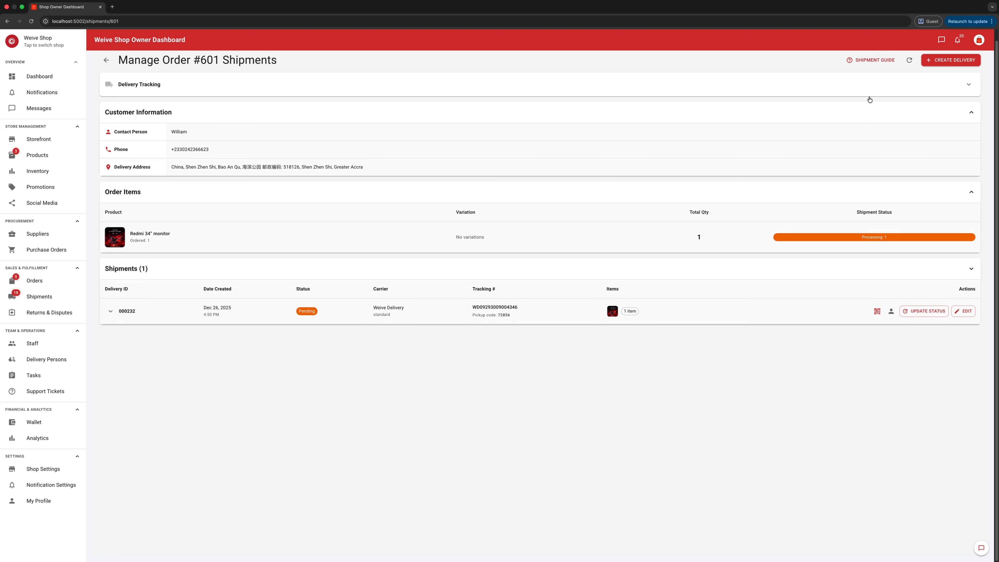
- Create a Weive Delivery for the Redmi 34" monitor, assigned to the shop's rider with pickup at the shop
{"action": "left_click", "coordinate": [938, 63]}
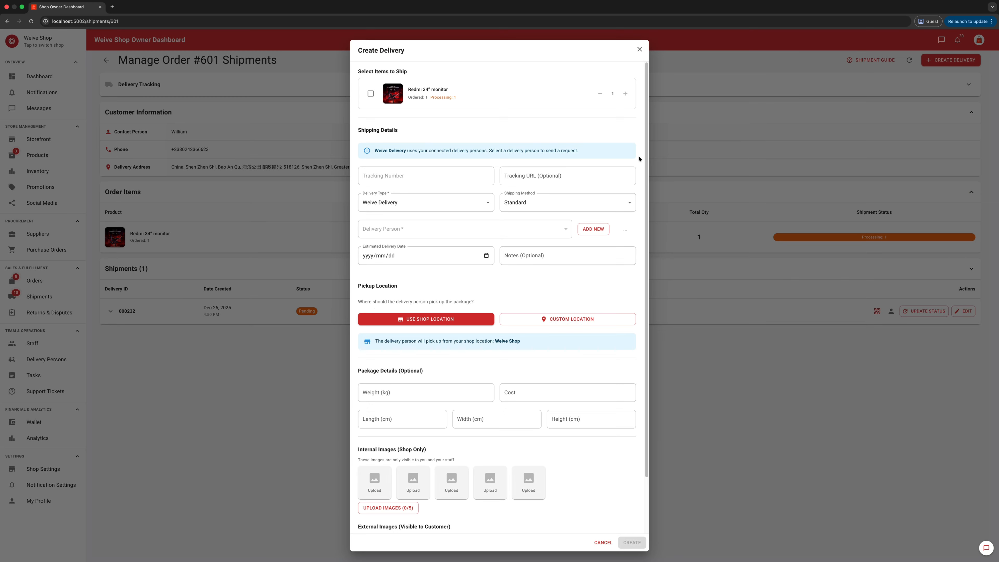
{"action": "left_click", "coordinate": [370, 94]}
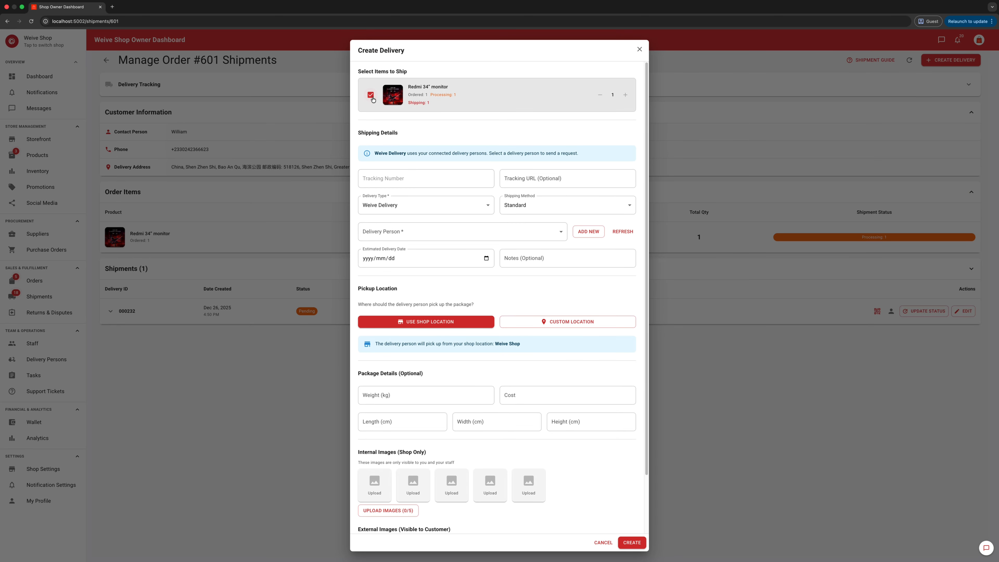
{"action": "left_click", "coordinate": [624, 96]}
{"action": "left_click", "coordinate": [620, 97]}
{"action": "left_click", "coordinate": [413, 205]}
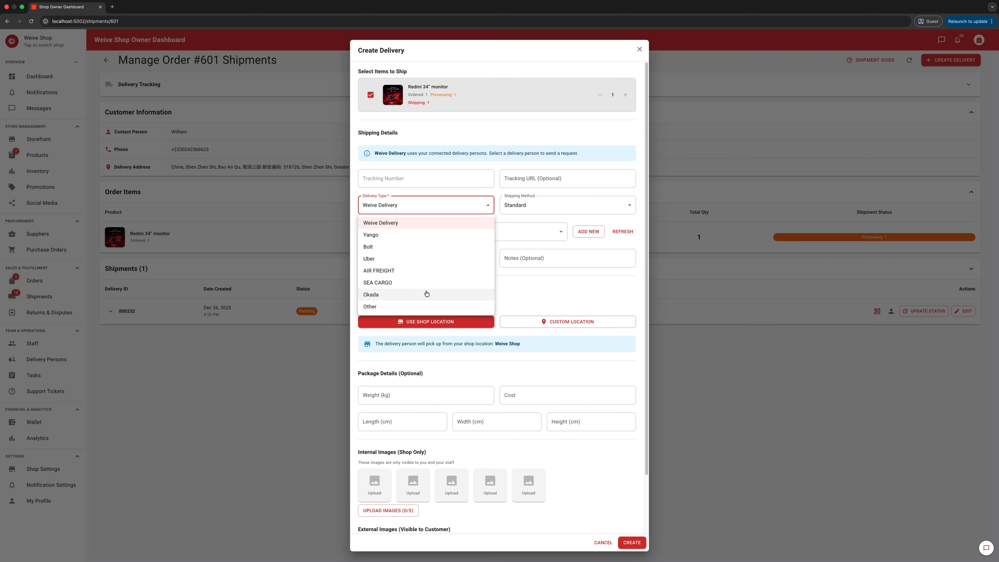
{"action": "left_click", "coordinate": [421, 228]}
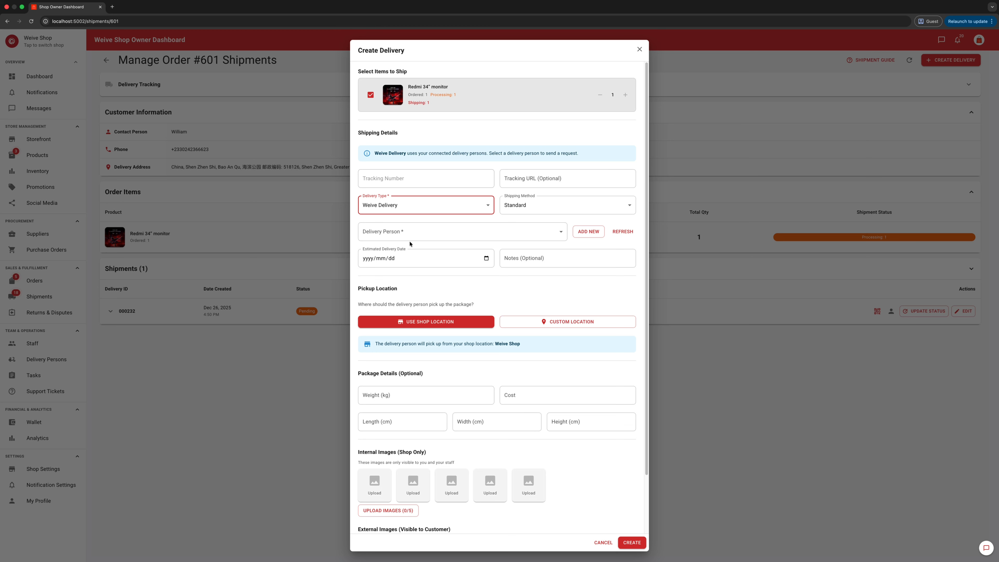
{"action": "left_click", "coordinate": [436, 236]}
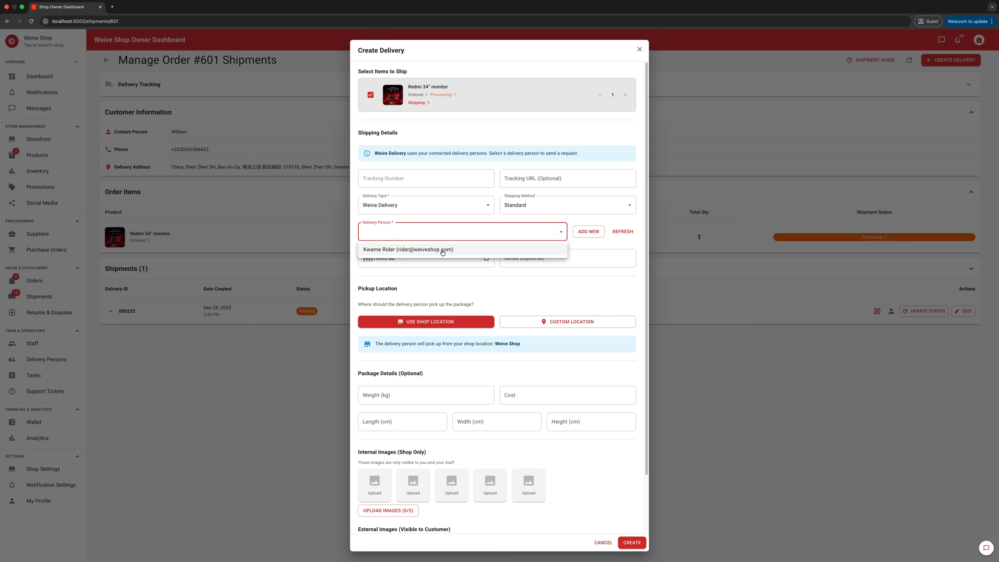
{"action": "left_click", "coordinate": [474, 249]}
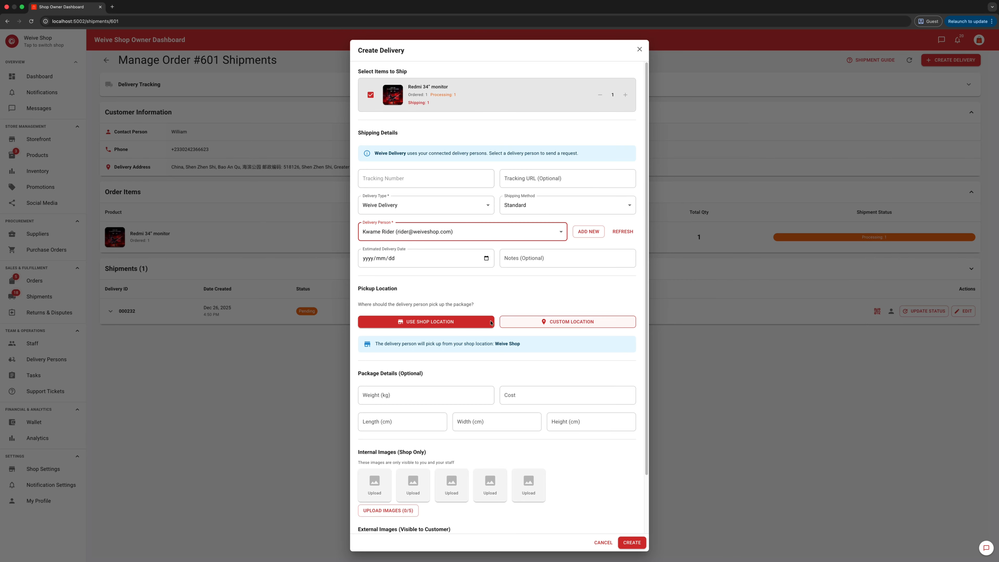
{"action": "left_click", "coordinate": [432, 324]}
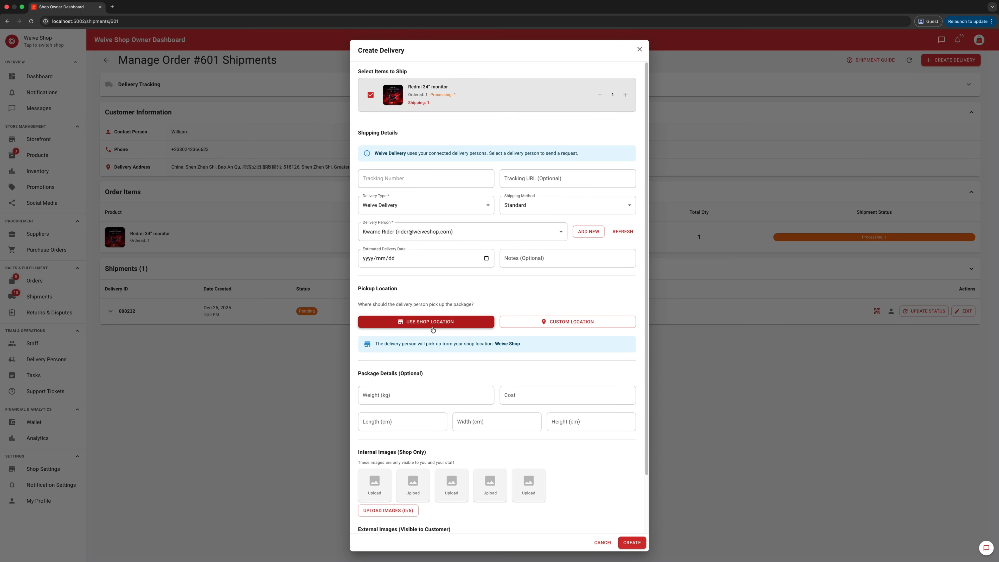
{"action": "scroll", "coordinate": [399, 482], "scroll_direction": "down", "scroll_amount": 2}
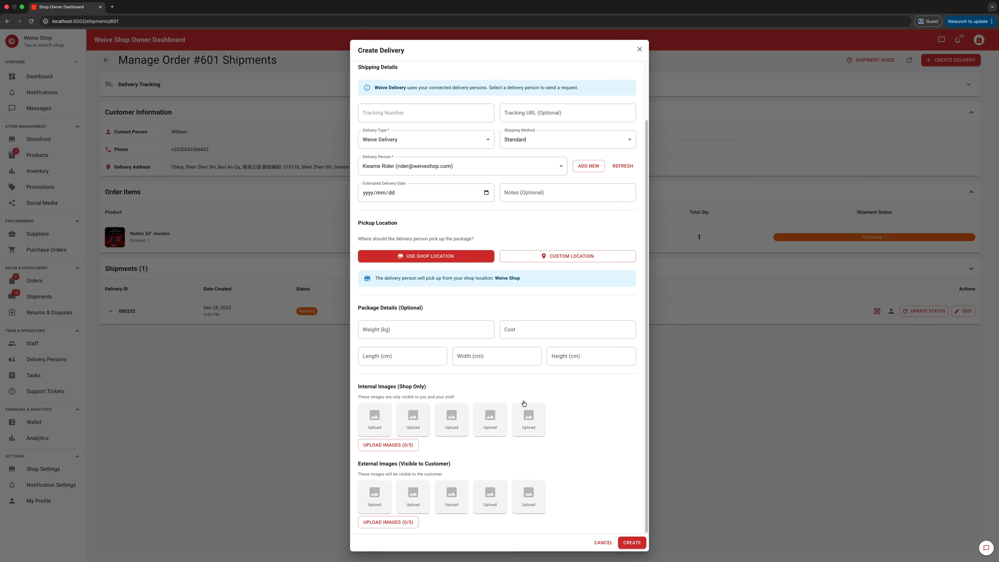
{"action": "left_click", "coordinate": [631, 542]}
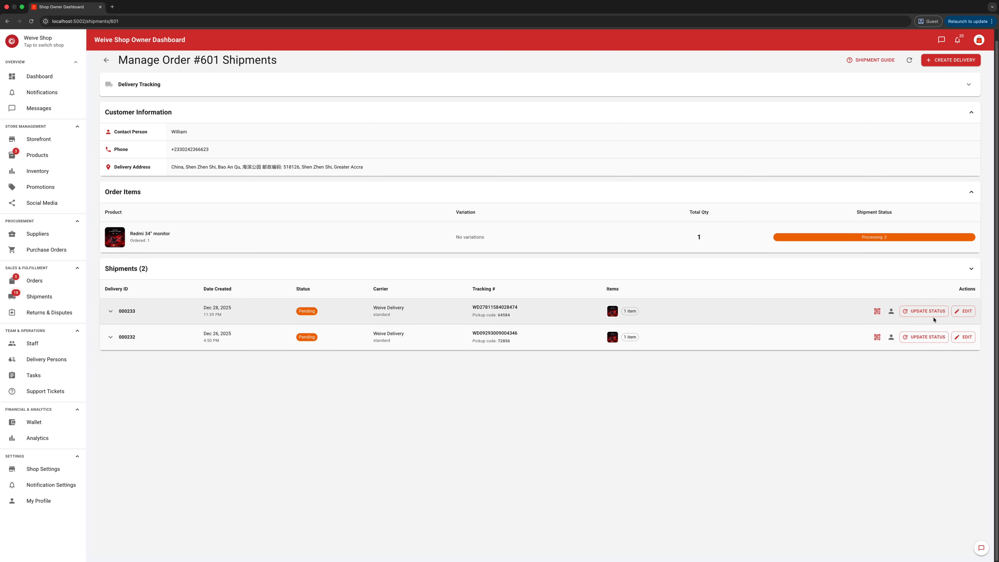
{"action": "left_click", "coordinate": [929, 311]}
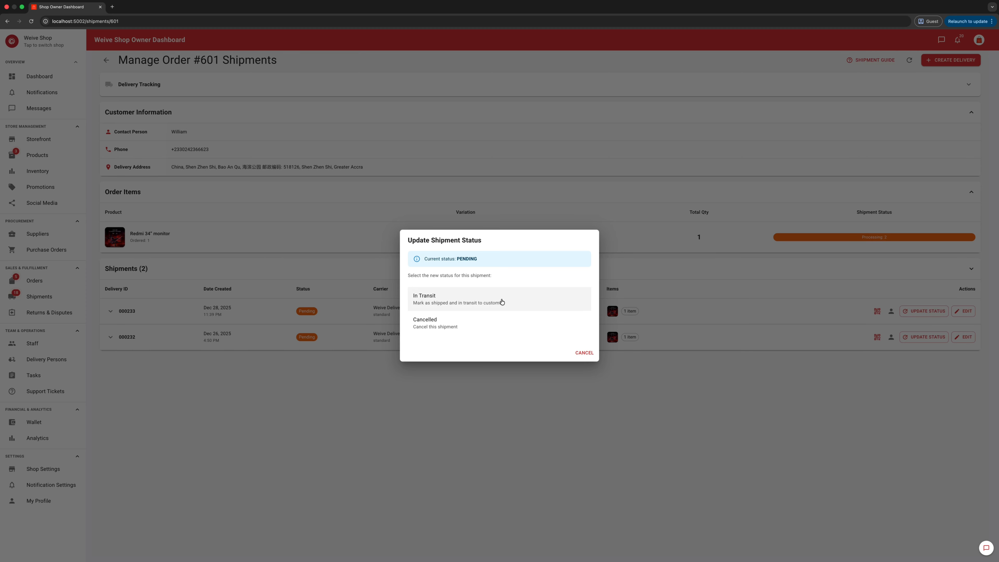
{"action": "left_click", "coordinate": [586, 354]}
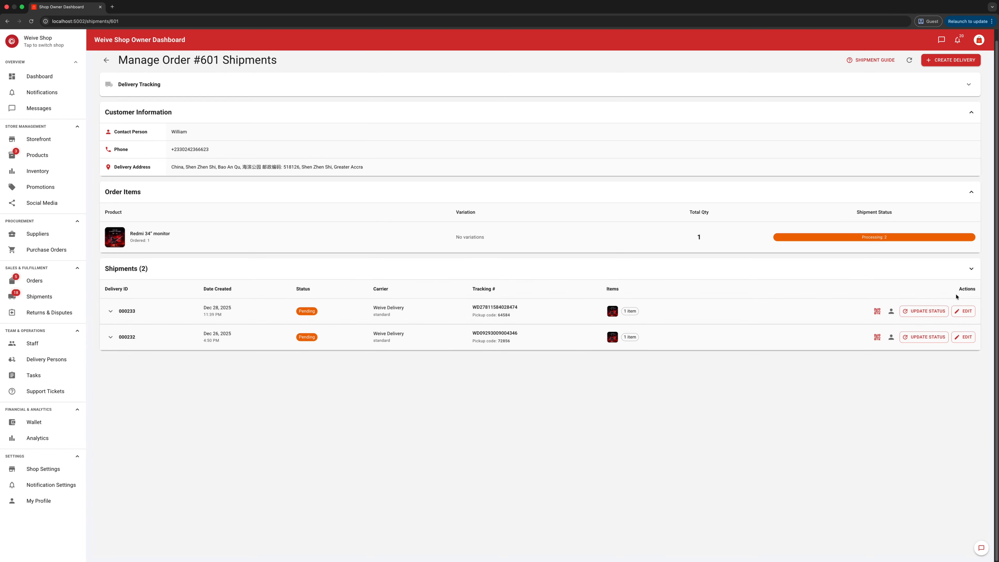
{"action": "left_click", "coordinate": [877, 312]}
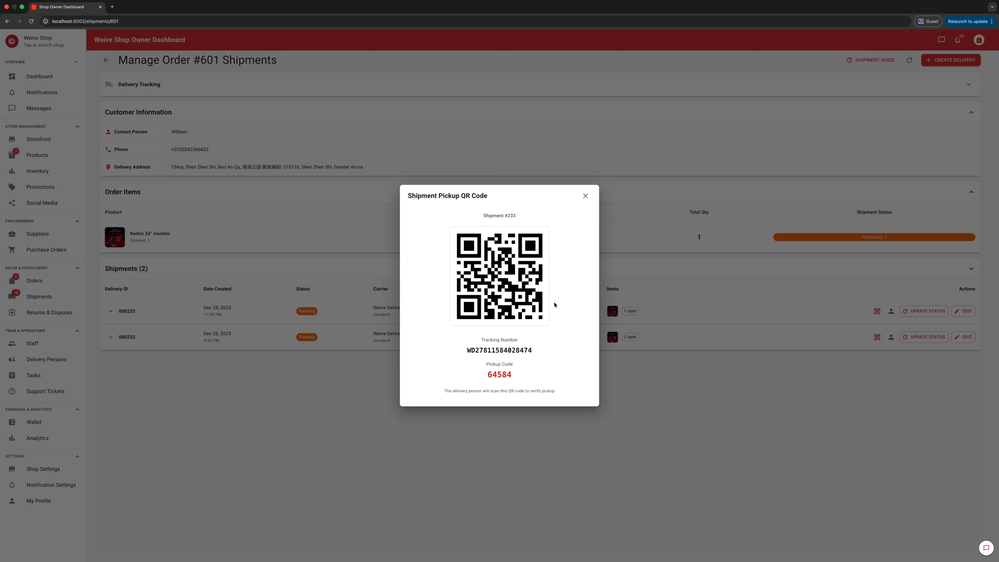
{"action": "left_click", "coordinate": [585, 196]}
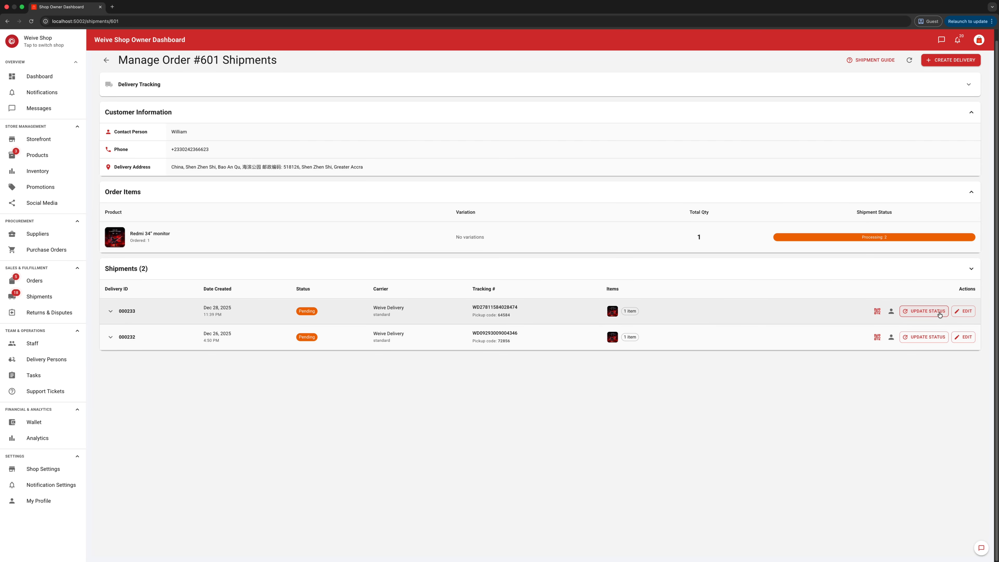
{"action": "left_click", "coordinate": [927, 311]}
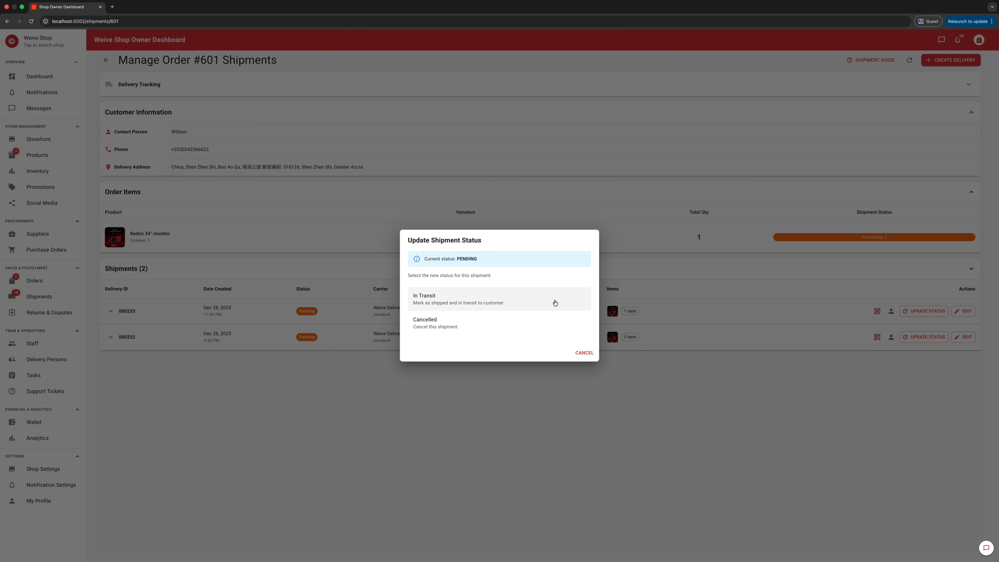
{"action": "left_click", "coordinate": [583, 353]}
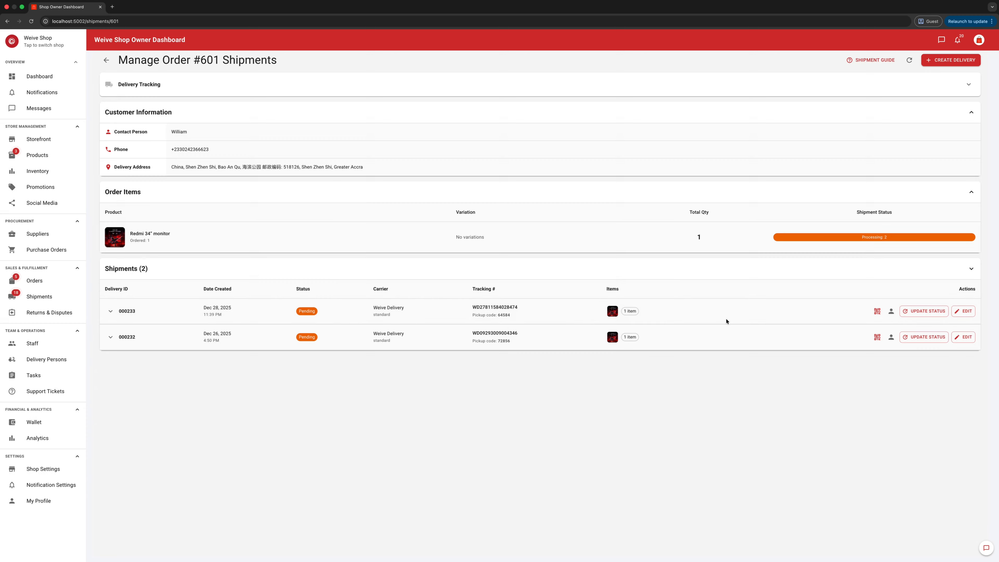
- Open shipment 000233's edit details and leave without saving
{"action": "left_click", "coordinate": [963, 311]}
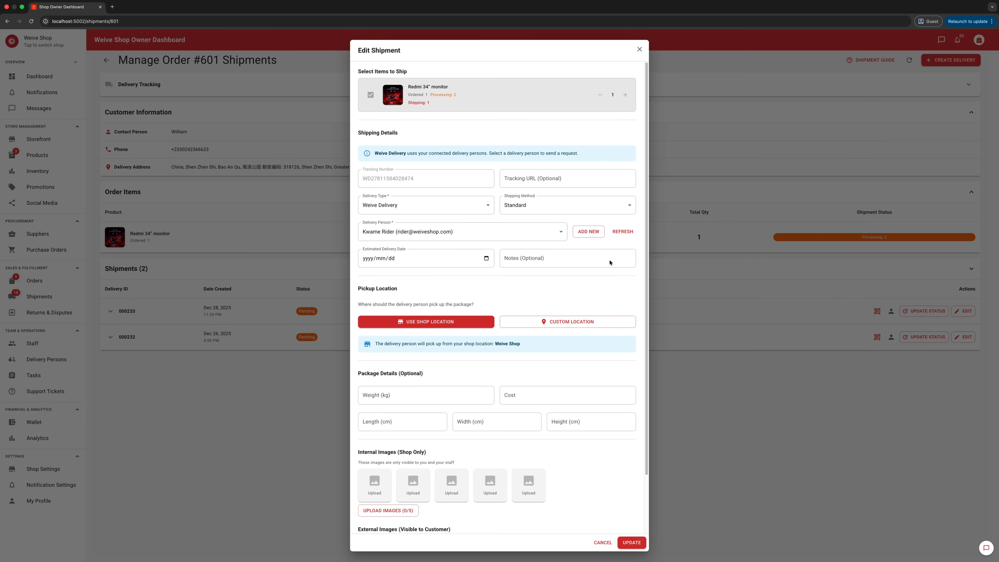
{"action": "scroll", "coordinate": [566, 523], "scroll_direction": "down", "scroll_amount": 3}
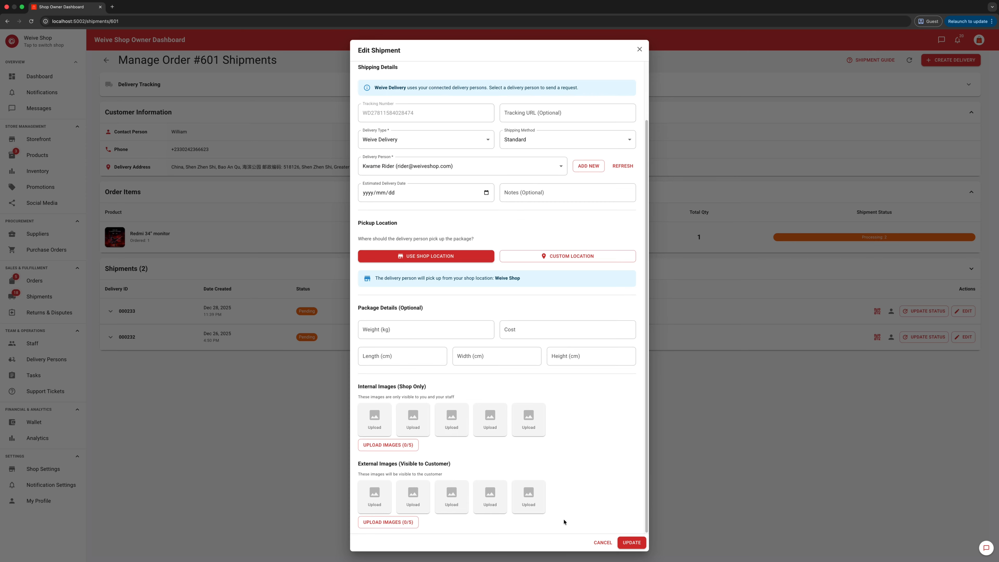
{"action": "left_click", "coordinate": [597, 543]}
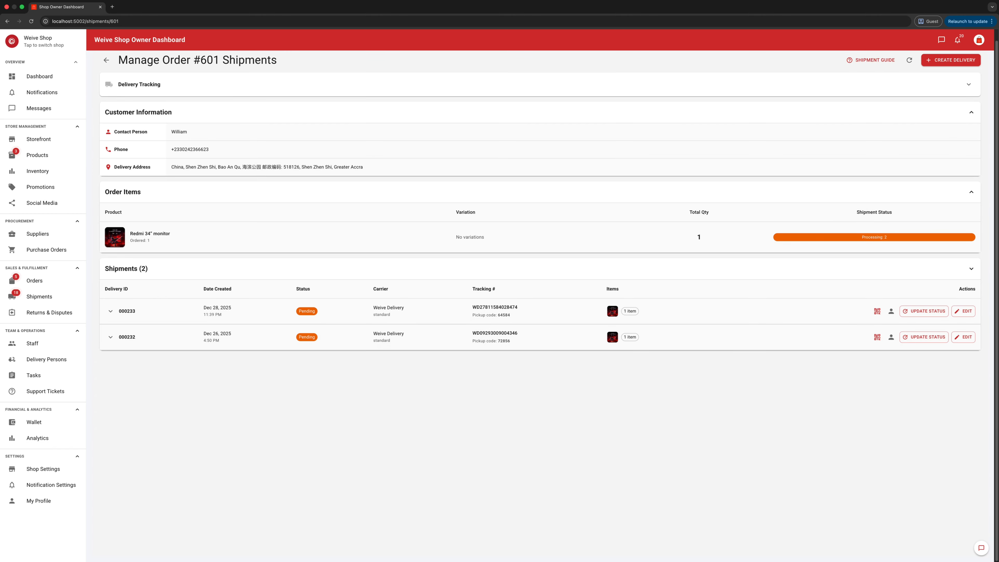
- Mark shipment 000233 In Transit, then choose Delivered to bring up the pickup code prompt
{"action": "left_click", "coordinate": [924, 311]}
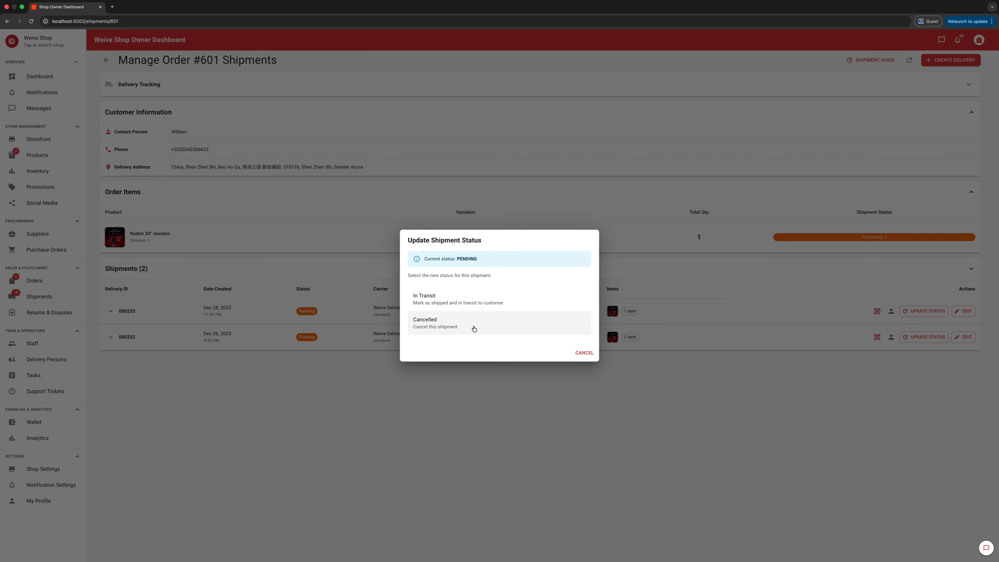
{"action": "left_click", "coordinate": [515, 304]}
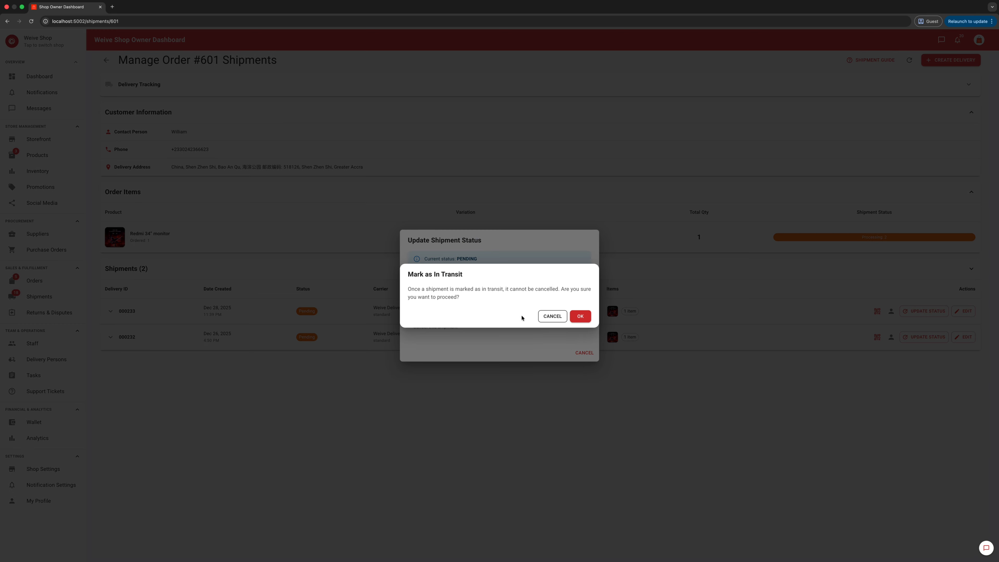
{"action": "left_click", "coordinate": [578, 320]}
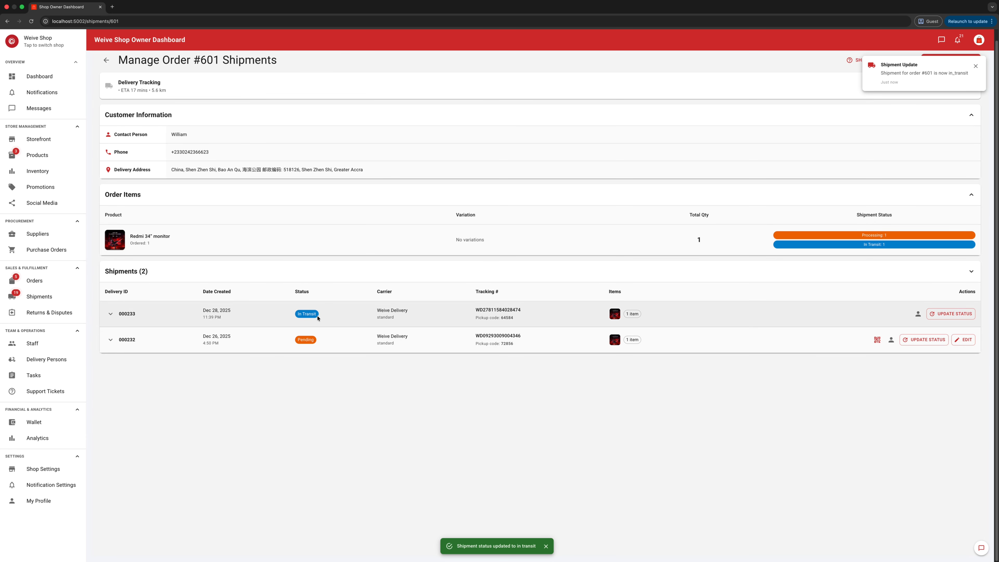
{"action": "left_click", "coordinate": [952, 314]}
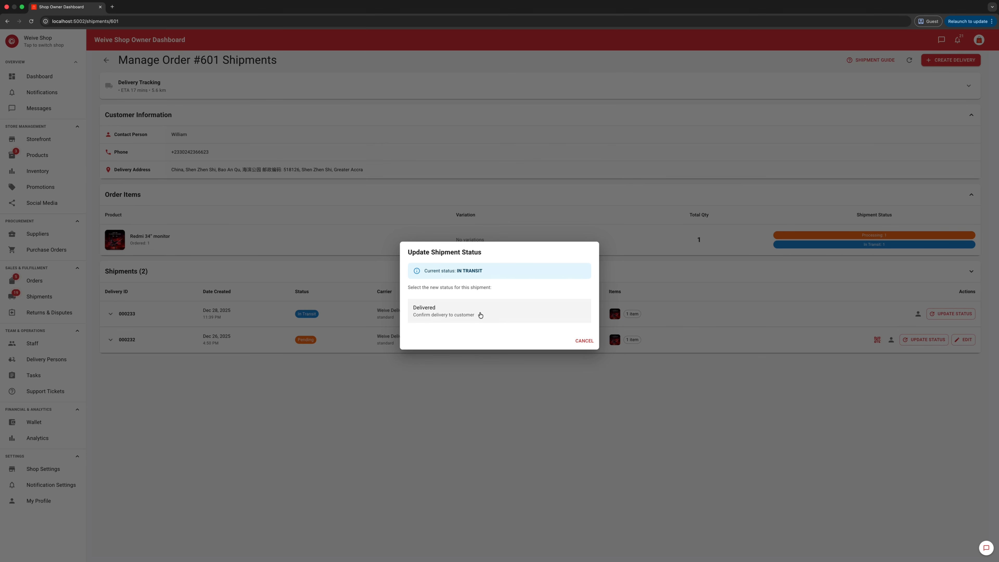
{"action": "left_click", "coordinate": [508, 315]}
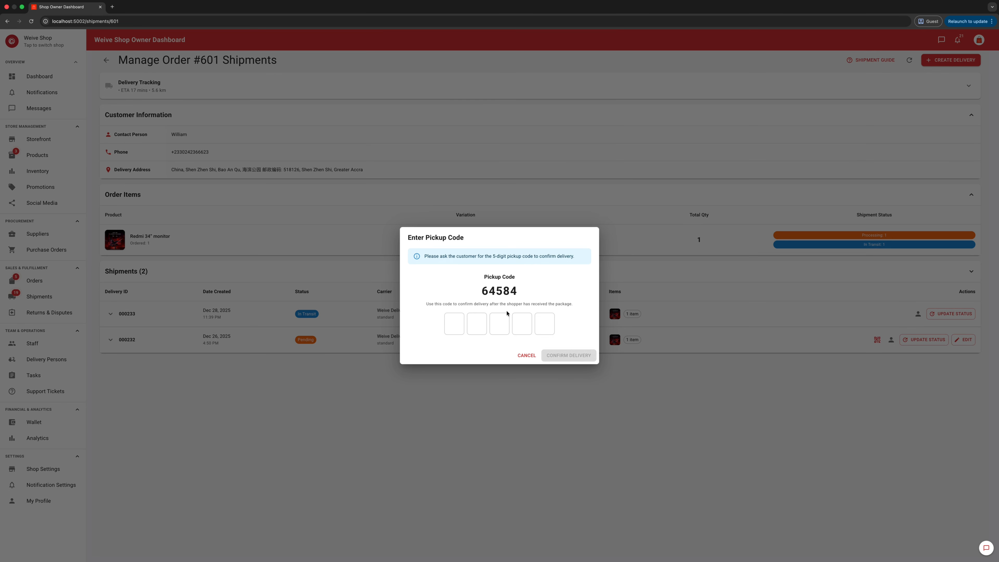
- Enter the customer's 5-digit pickup code, confirm the delivery, and view the full Shipments list
{"action": "left_click", "coordinate": [458, 324]}
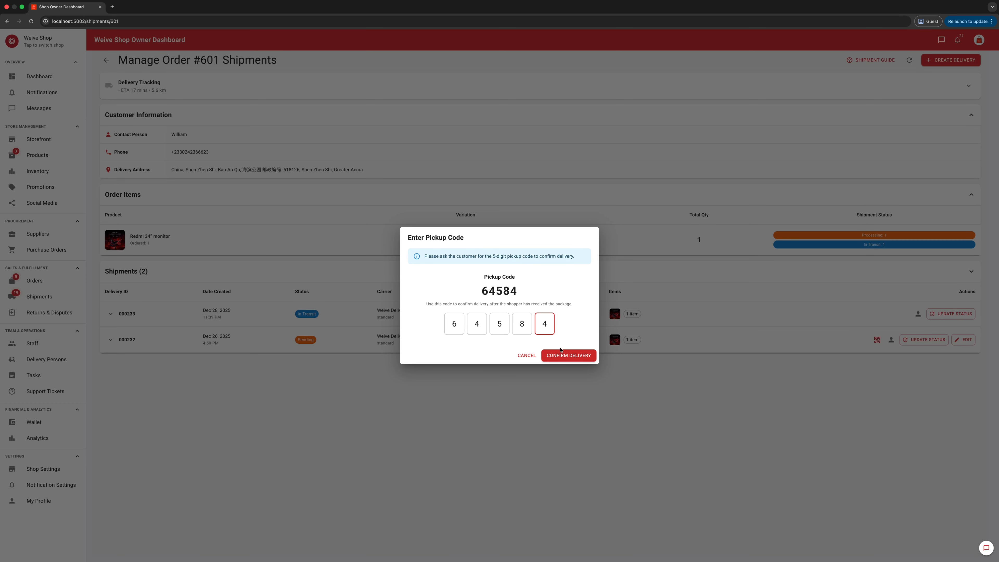
{"action": "left_click", "coordinate": [561, 354]}
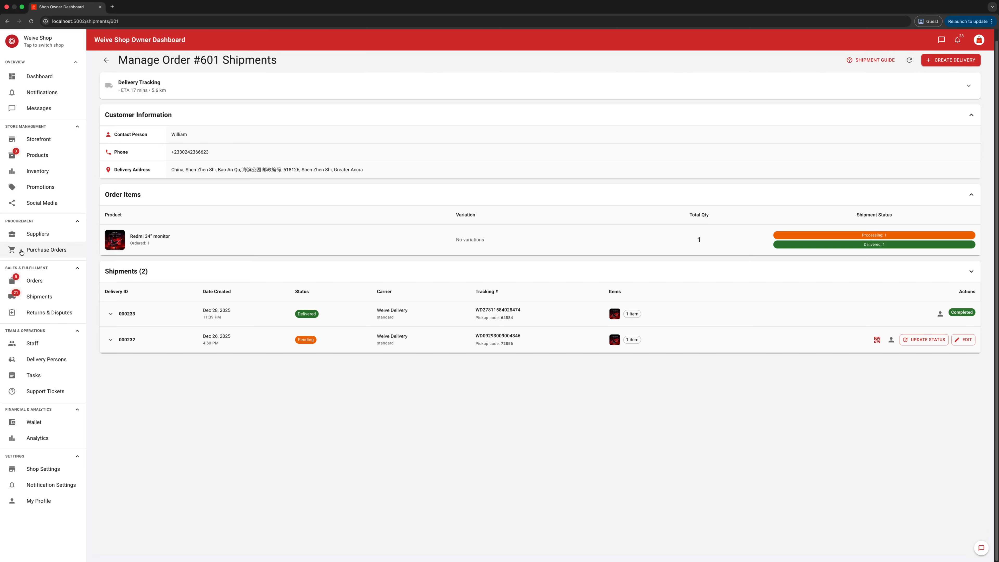
{"action": "left_click", "coordinate": [56, 299]}
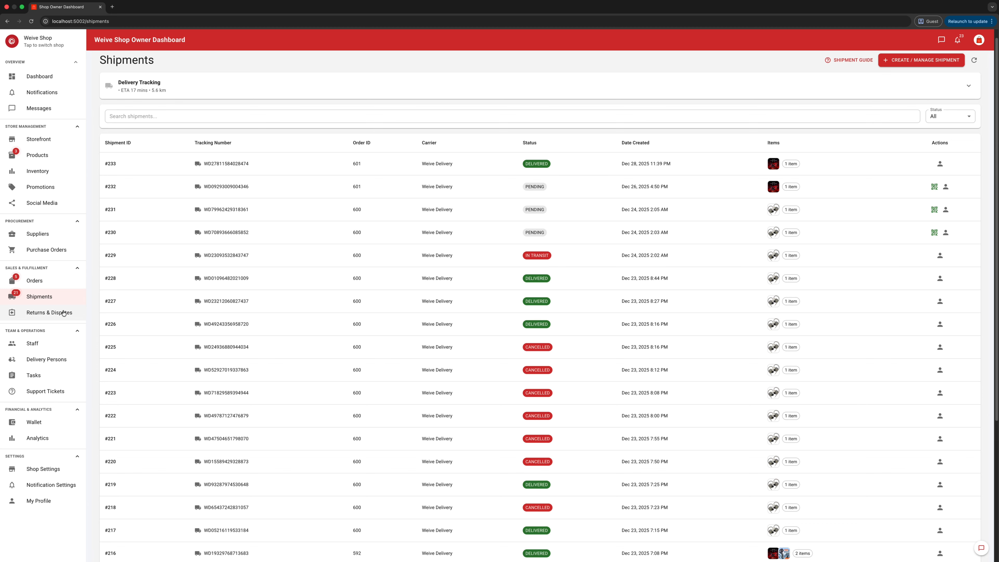
- Look over the iPhone 16 Pro return request without changes, then go to Staff Management
{"action": "left_click", "coordinate": [48, 314]}
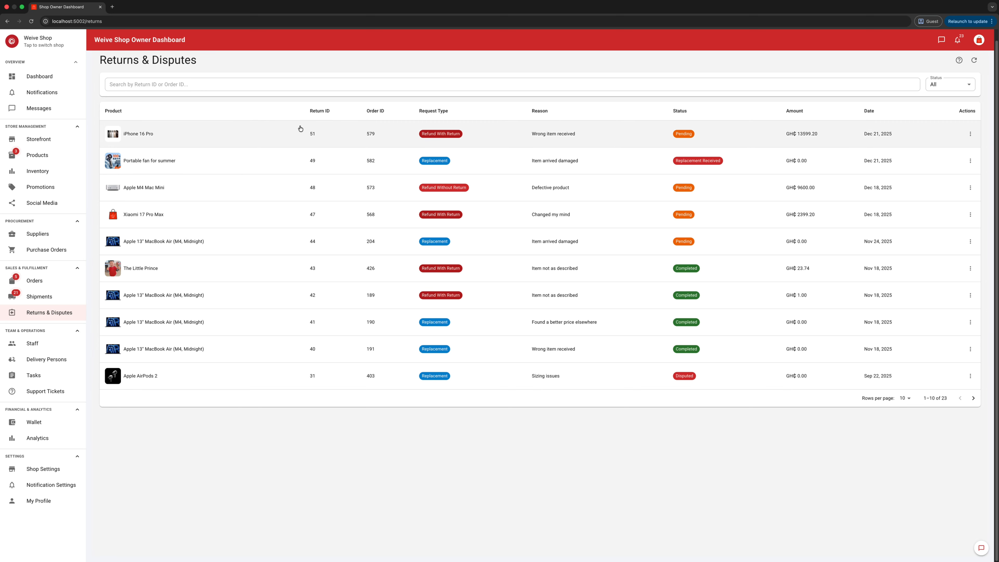
{"action": "left_click", "coordinate": [293, 138]}
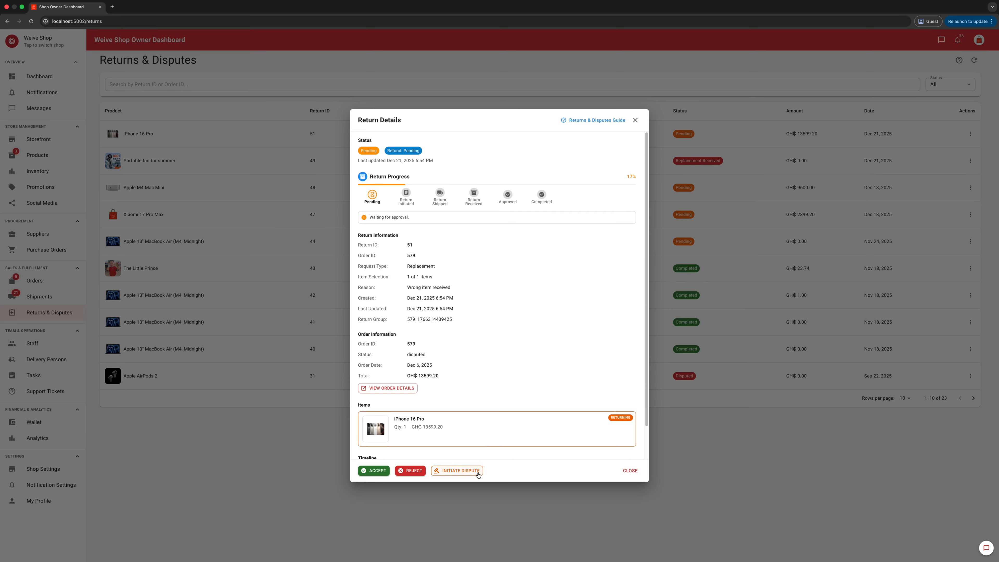
{"action": "scroll", "coordinate": [484, 435], "scroll_direction": "down", "scroll_amount": 2}
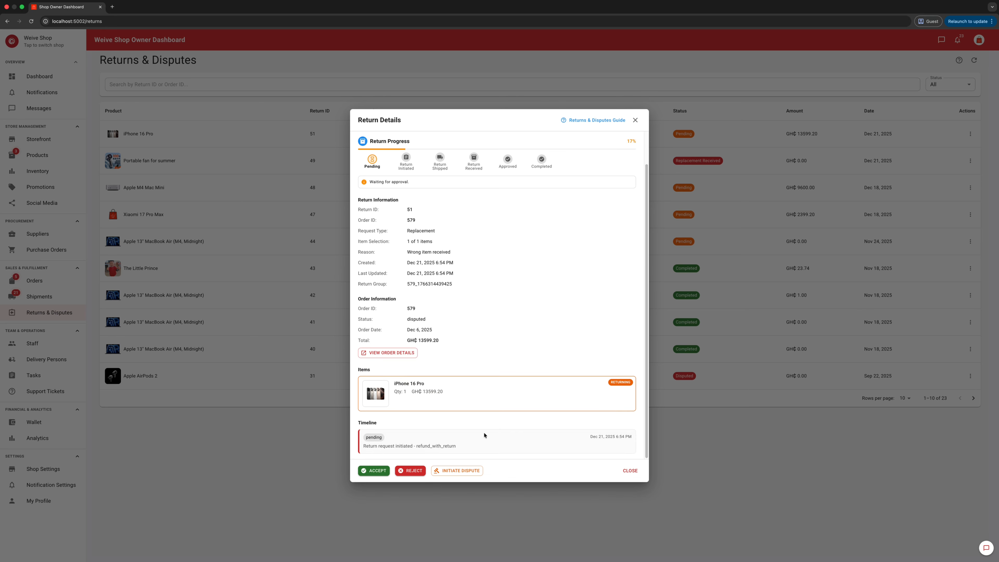
{"action": "left_click", "coordinate": [629, 470]}
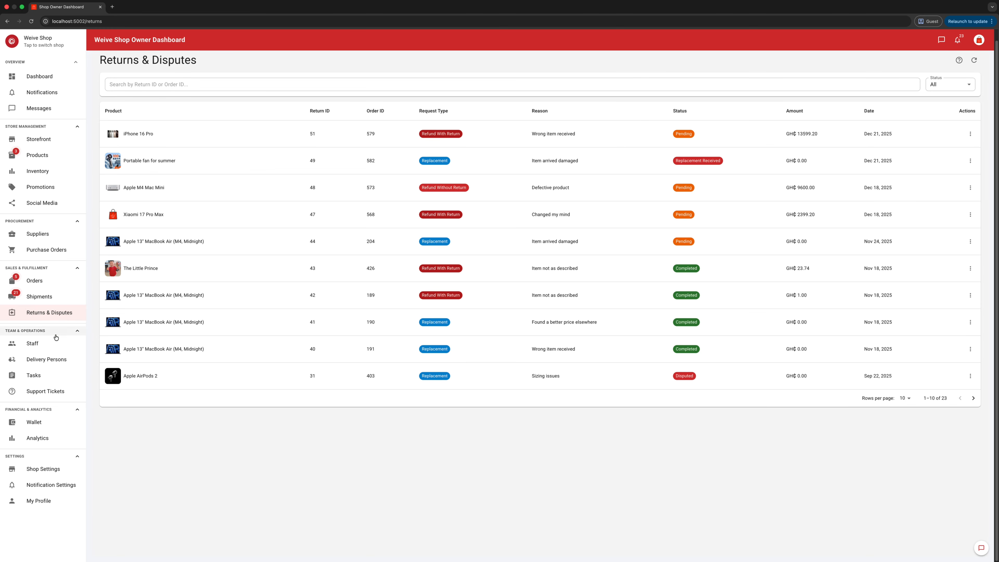
{"action": "left_click", "coordinate": [45, 343]}
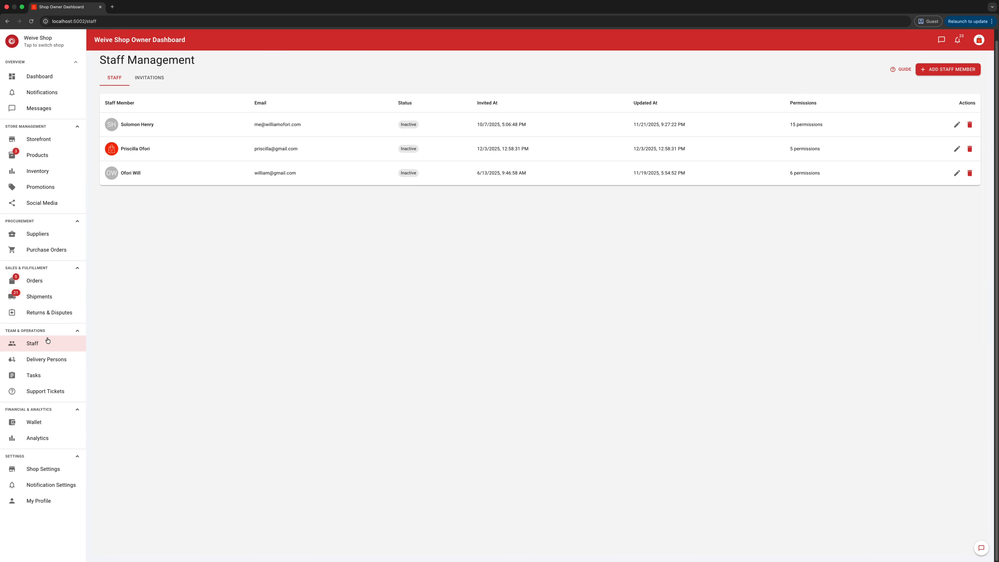
- Try inviting a user found by e-mail as staff (refused as already staff), then open Delivery Persons
{"action": "left_click", "coordinate": [934, 71]}
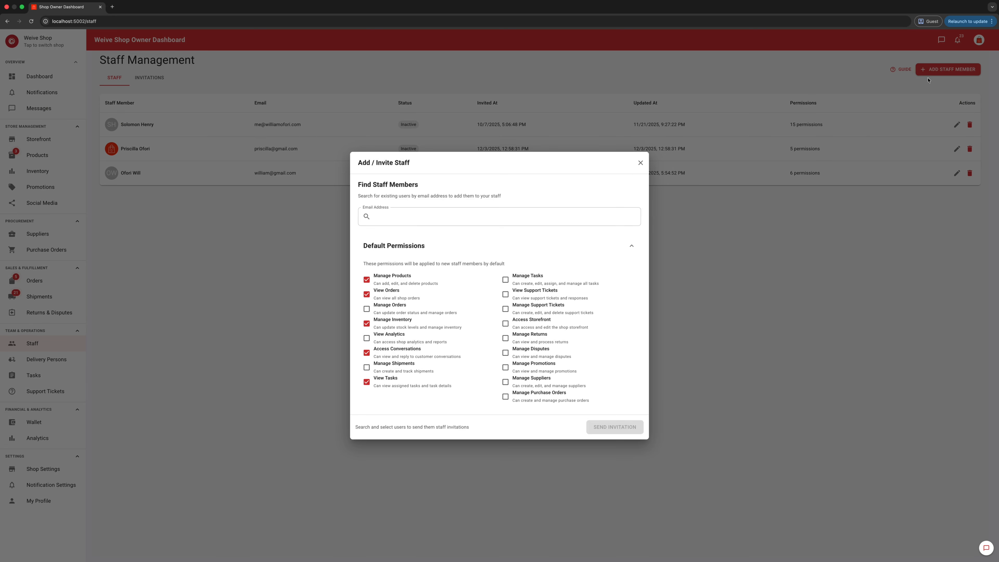
{"action": "left_click", "coordinate": [526, 214]}
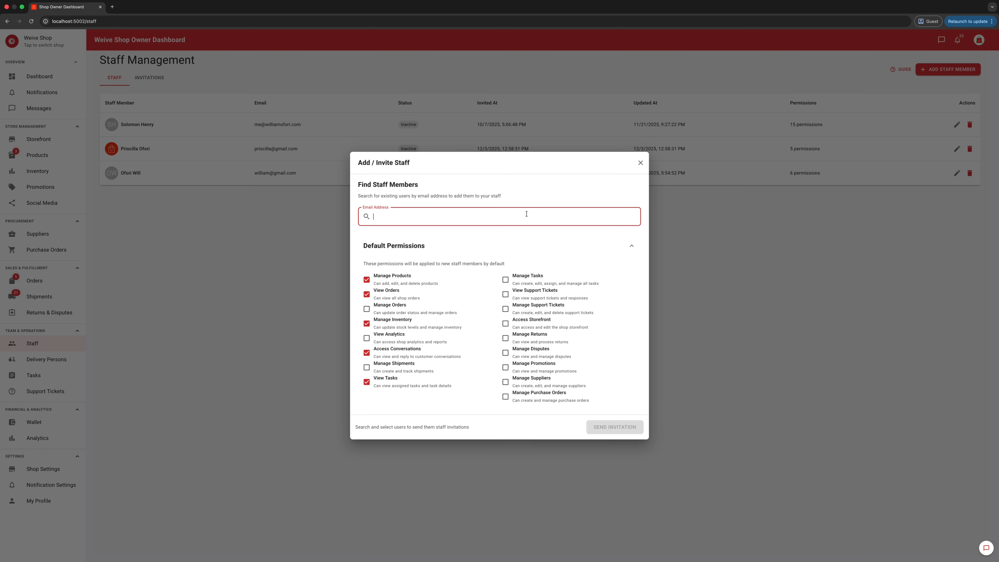
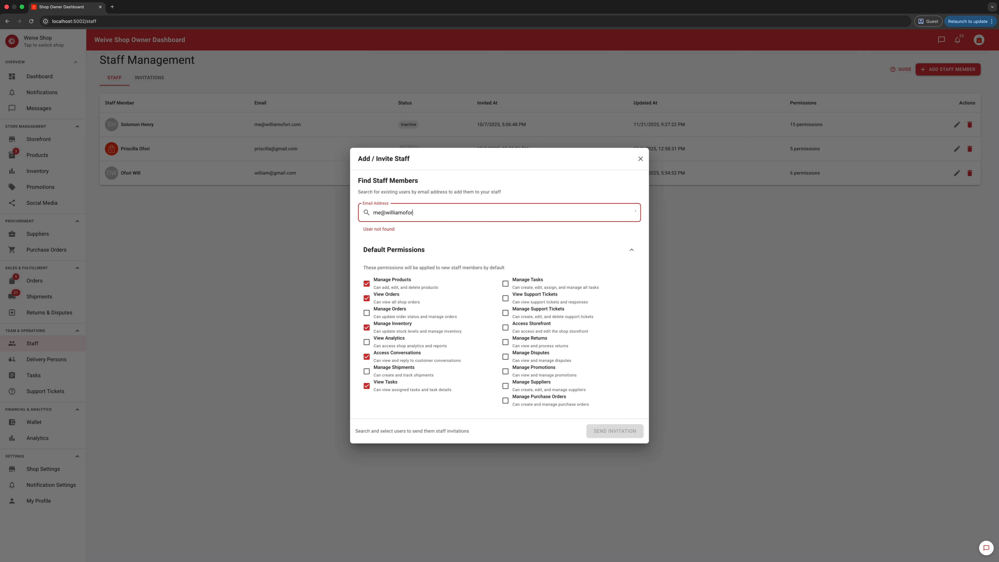
{"action": "left_click", "coordinate": [618, 228]}
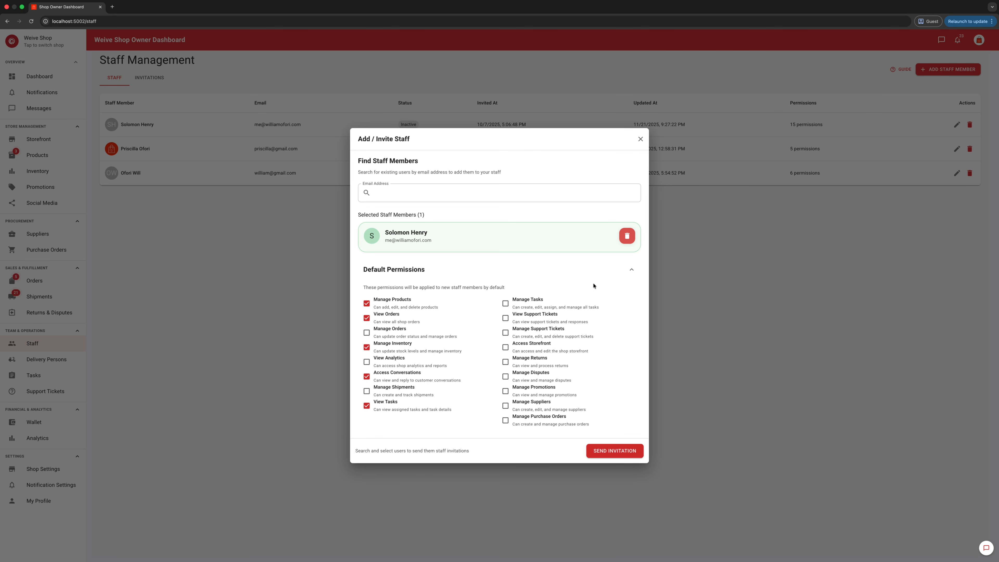
{"action": "left_click", "coordinate": [611, 453]}
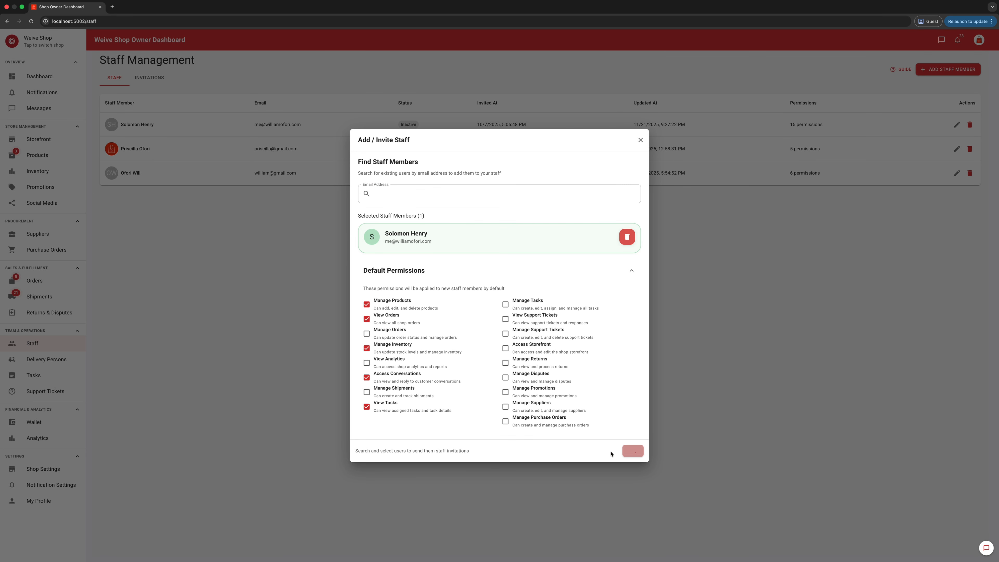
{"action": "left_click", "coordinate": [724, 419]}
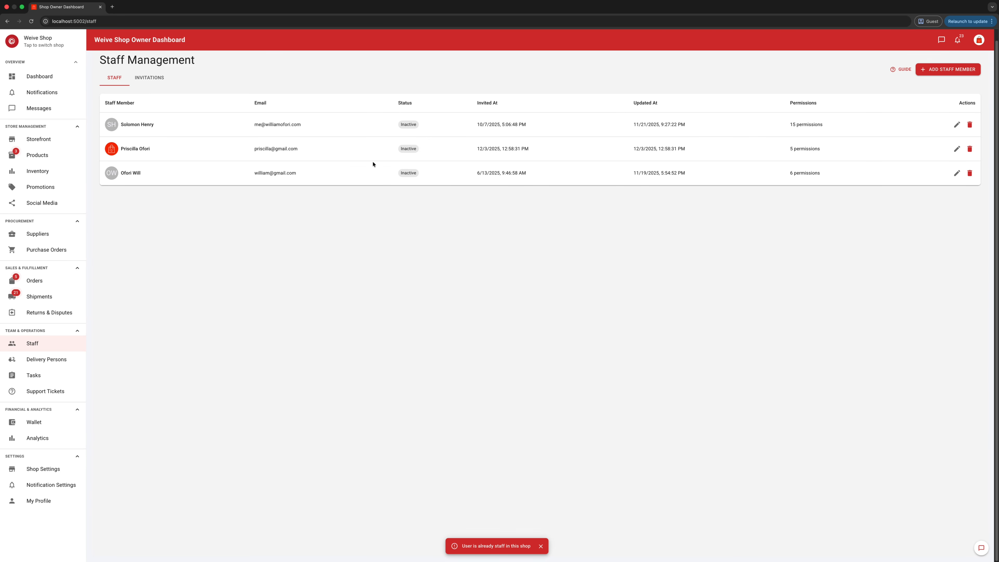
{"action": "left_click", "coordinate": [41, 360]}
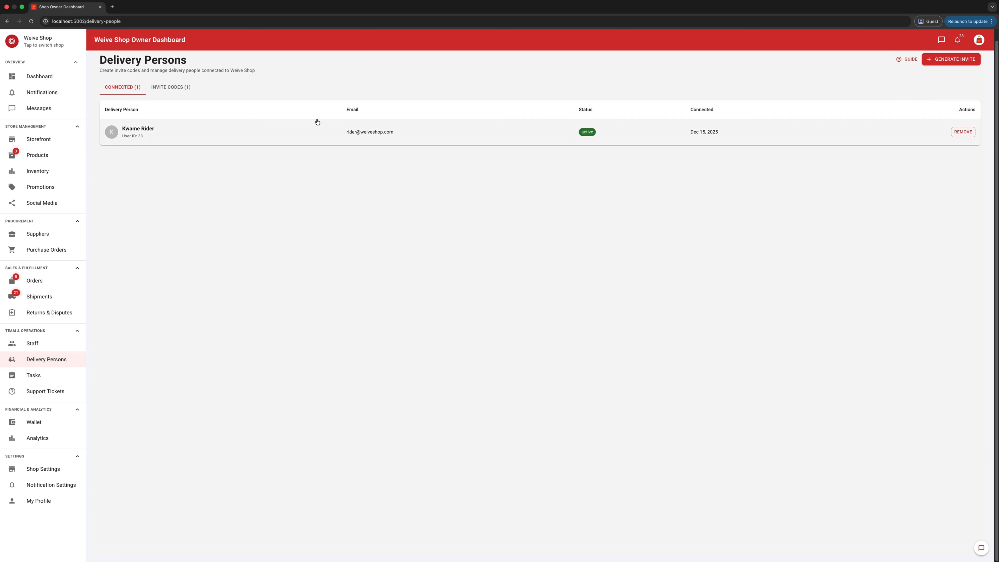
- In the delivery invite codes list, start generating a new invite code, then cancel it
{"action": "left_click", "coordinate": [173, 88]}
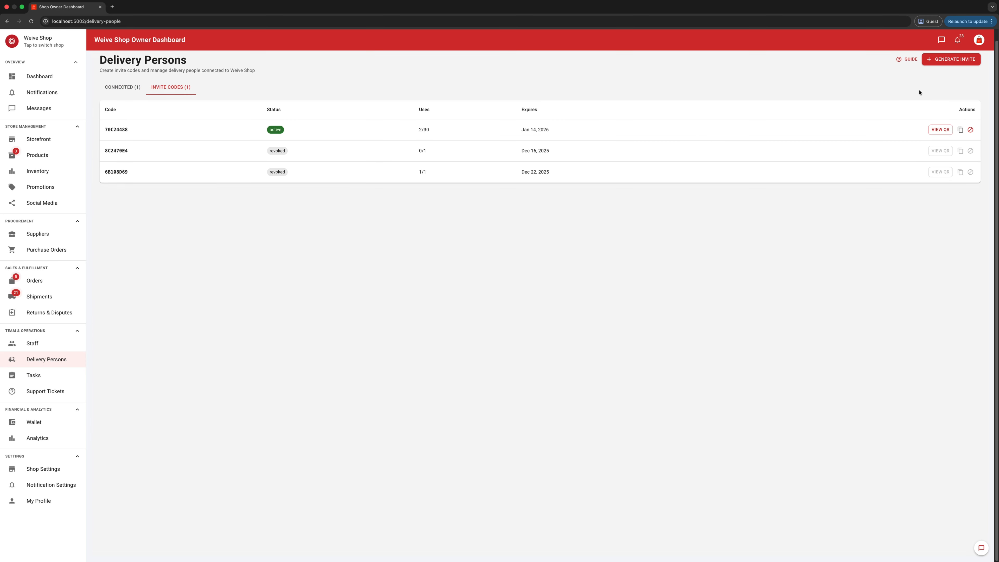
{"action": "left_click", "coordinate": [963, 57]}
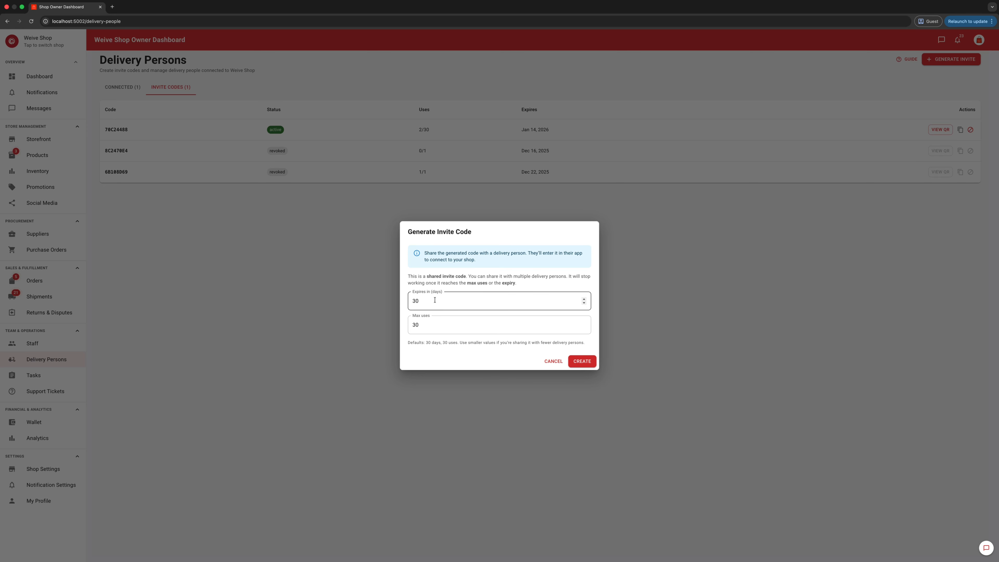
{"action": "double_click", "coordinate": [415, 301]}
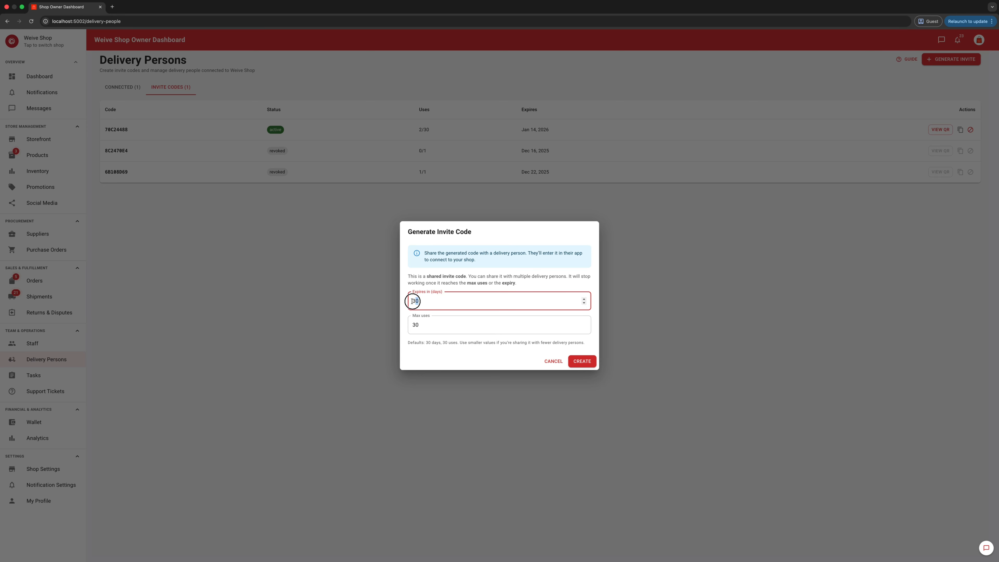
{"action": "left_click", "coordinate": [436, 327]}
{"action": "left_click", "coordinate": [553, 361]}
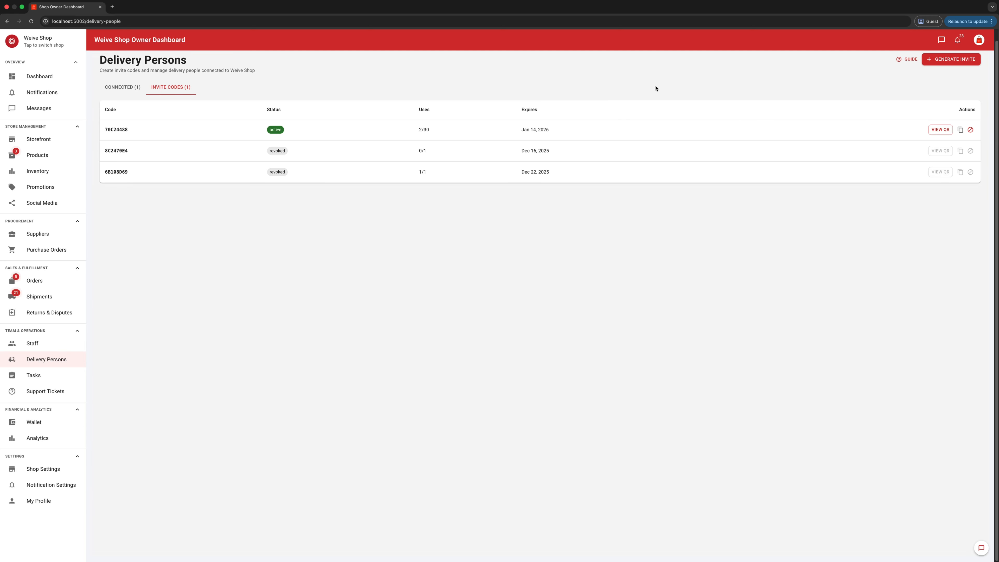
{"action": "left_click", "coordinate": [939, 131]}
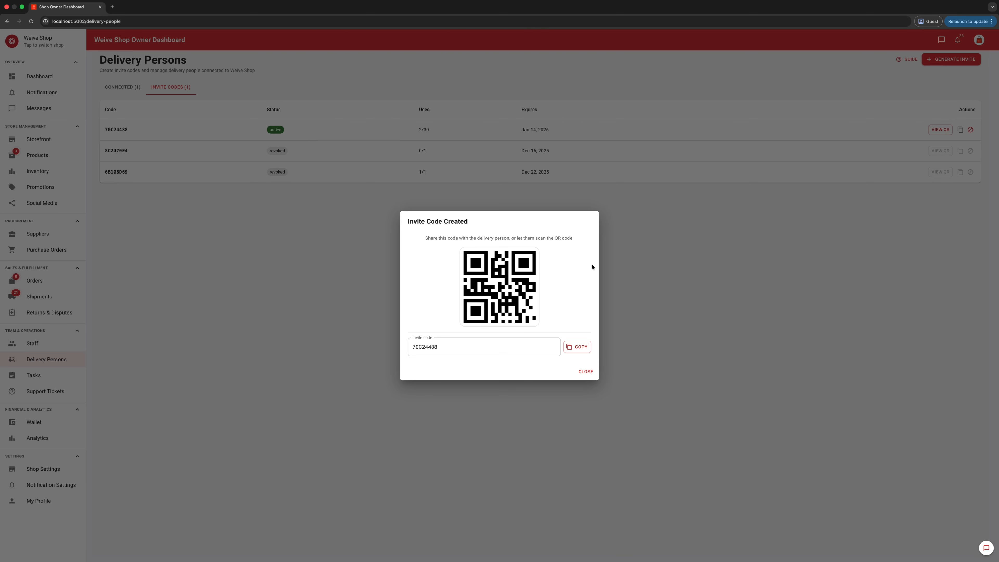
{"action": "left_click", "coordinate": [586, 372]}
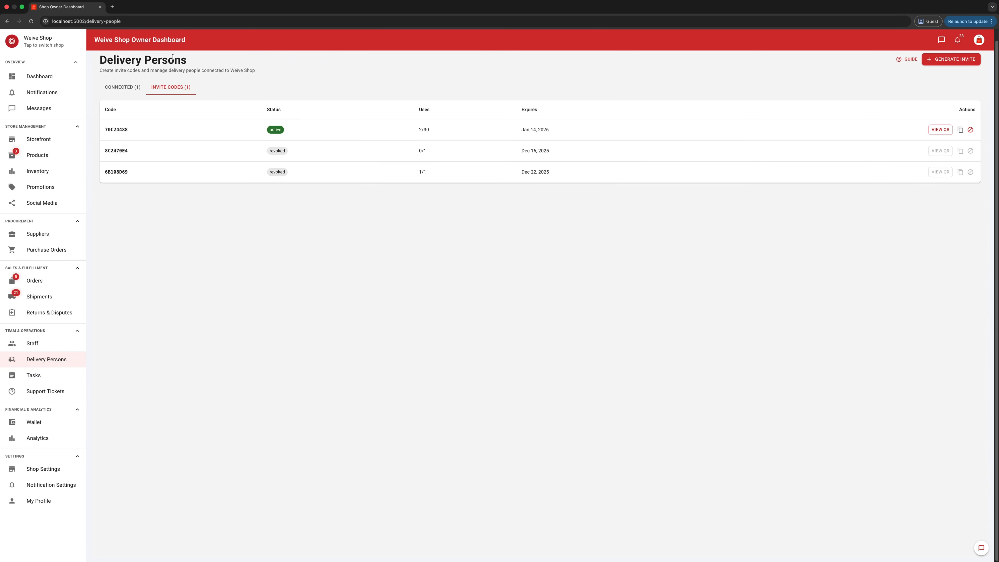
{"action": "left_click", "coordinate": [103, 83]}
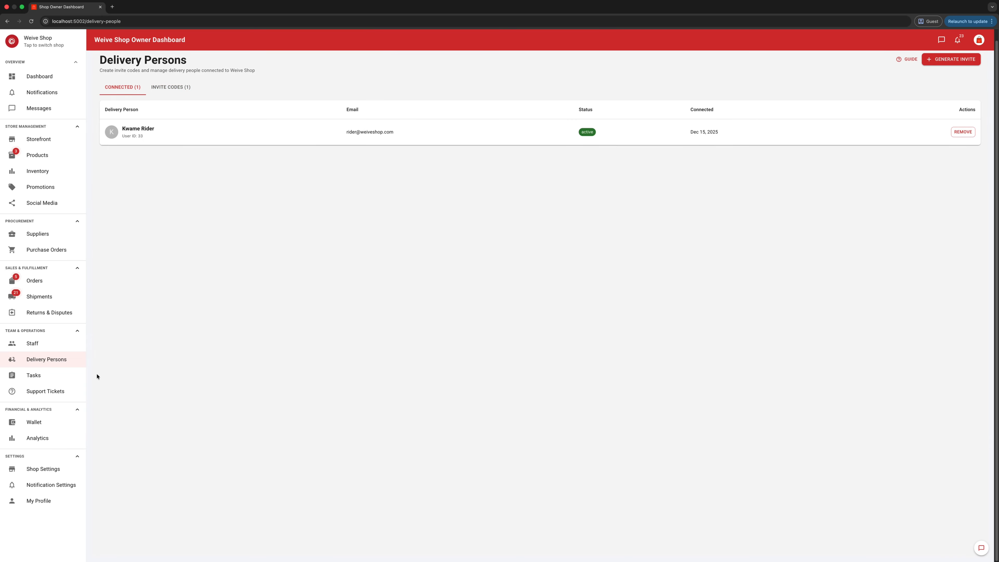
{"action": "left_click", "coordinate": [51, 393]}
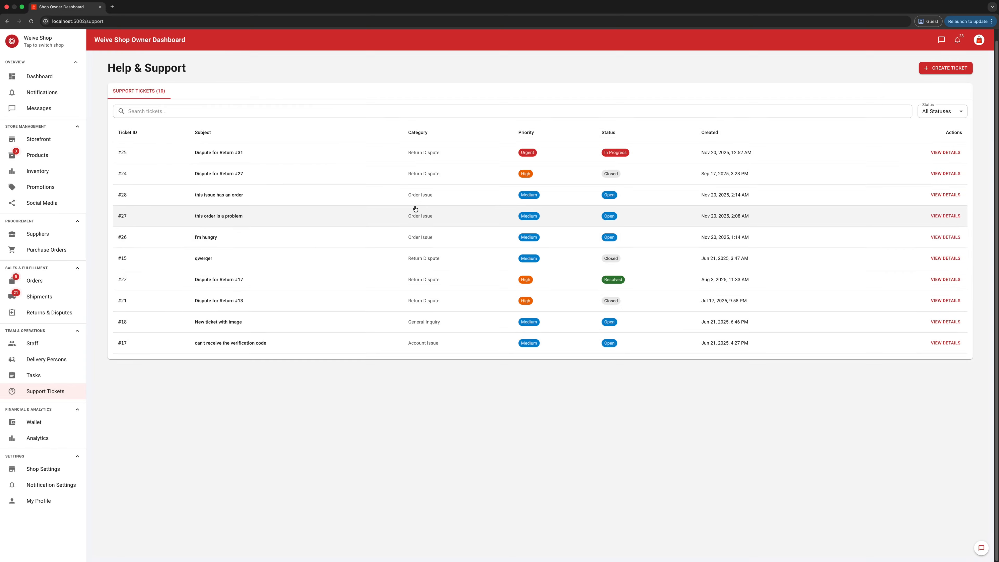
- Start a support ticket with the General Inquiry category, then dismiss the form without creating it
{"action": "left_click", "coordinate": [955, 68]}
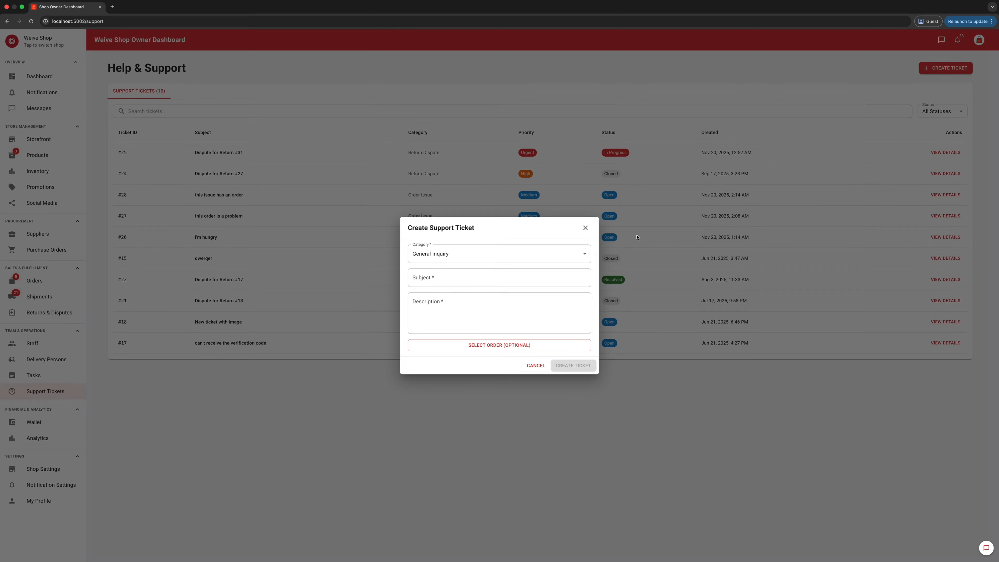
{"action": "left_click", "coordinate": [503, 257]}
{"action": "left_click", "coordinate": [504, 255]}
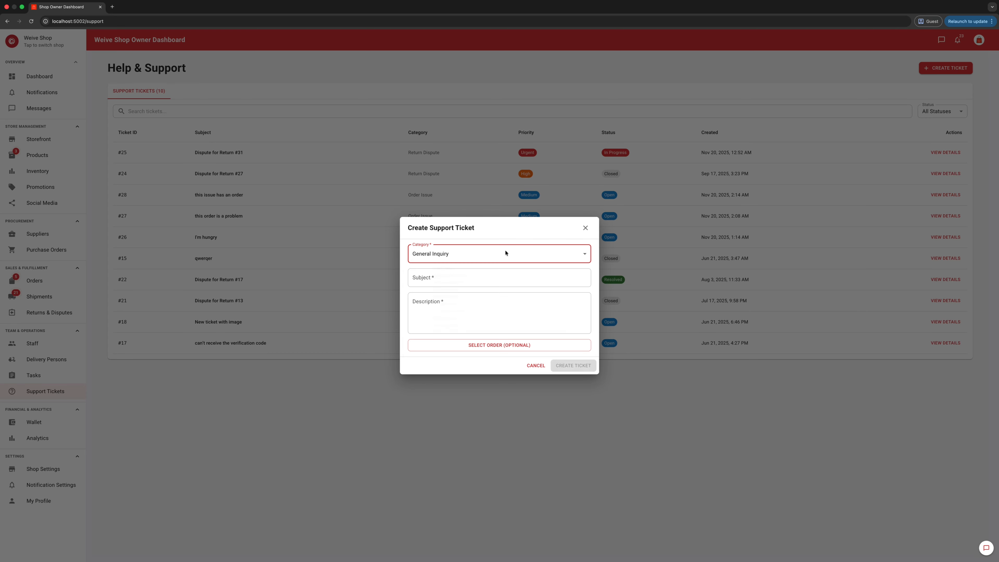
{"action": "left_click", "coordinate": [373, 386]}
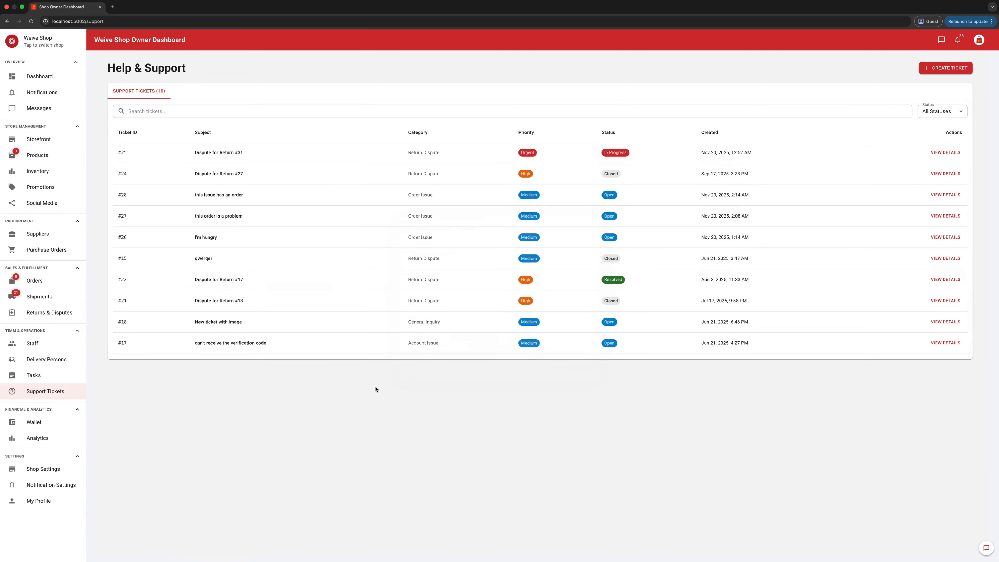
{"action": "left_click", "coordinate": [42, 424]}
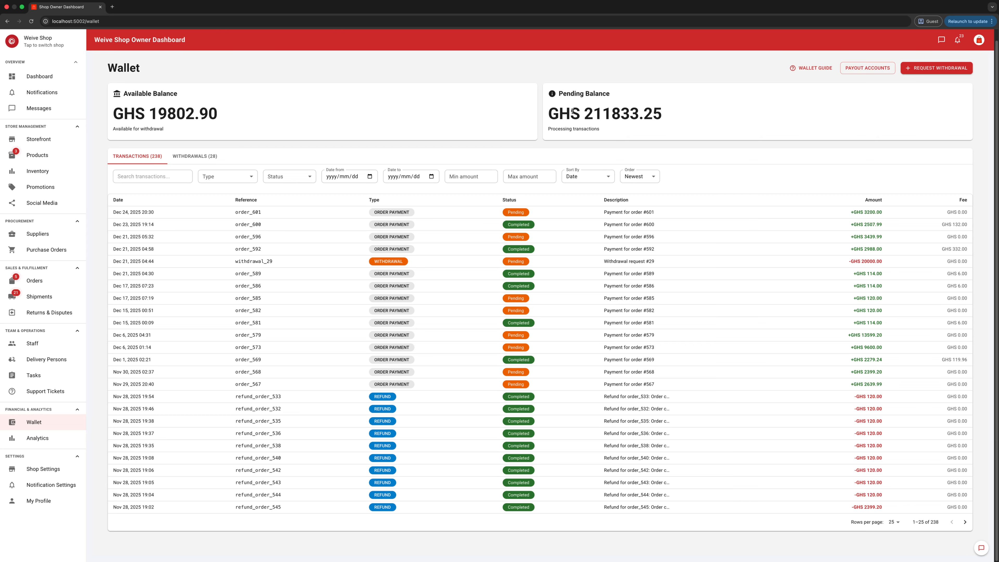
- Inspect the order_601 and order_589 (GHS 114.00) wallet payments, then begin a withdrawal request
{"action": "left_click", "coordinate": [454, 213]}
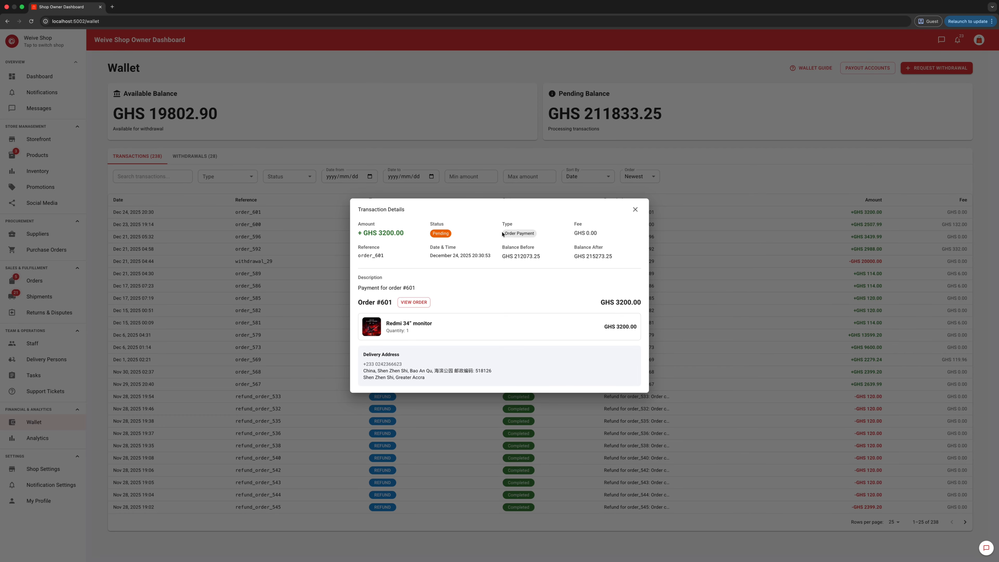
{"action": "left_click", "coordinate": [636, 210]}
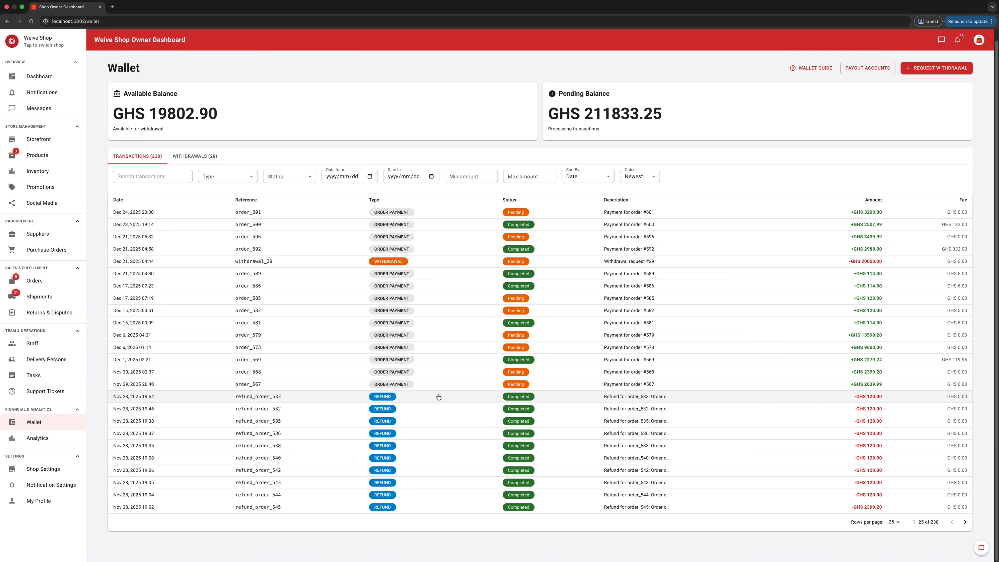
{"action": "left_click", "coordinate": [449, 274]}
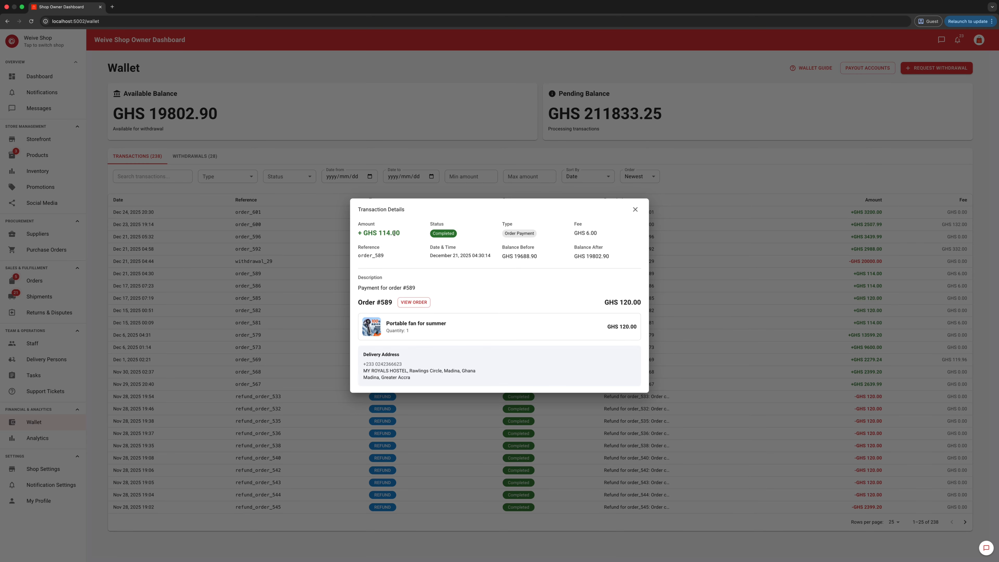
{"action": "left_click_drag", "start_coordinate": [398, 233], "coordinate": [344, 233]}
{"action": "left_click", "coordinate": [322, 227]}
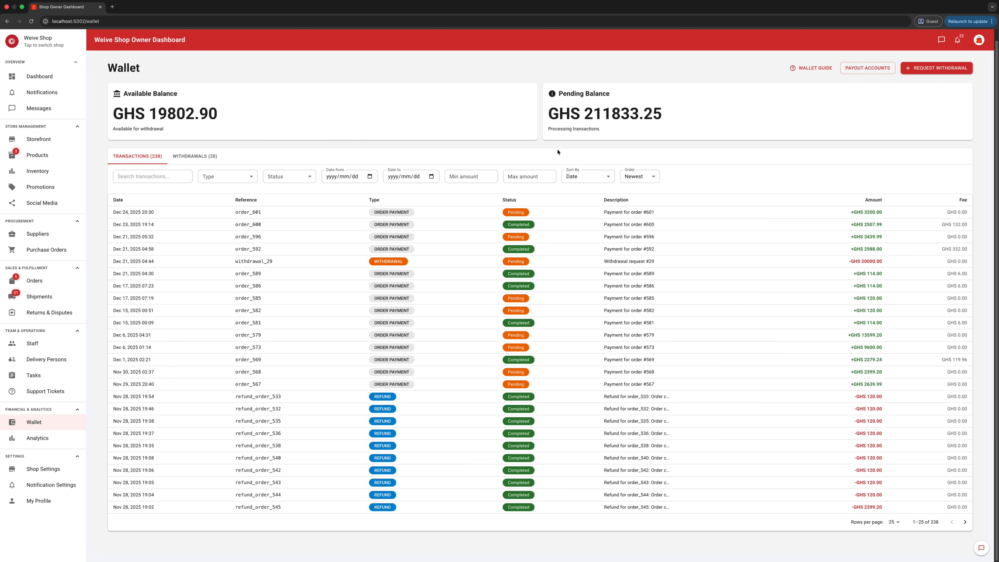
{"action": "left_click", "coordinate": [931, 70]}
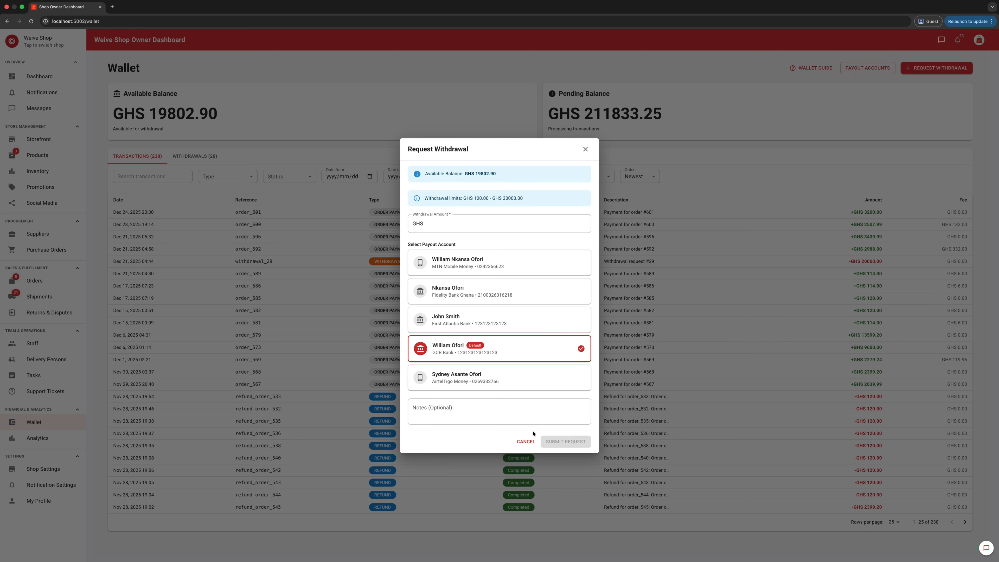
- Cancel the withdrawal, review saved payout accounts, and close the new payout account form unsaved
{"action": "left_click", "coordinate": [525, 442]}
{"action": "left_click", "coordinate": [866, 70]}
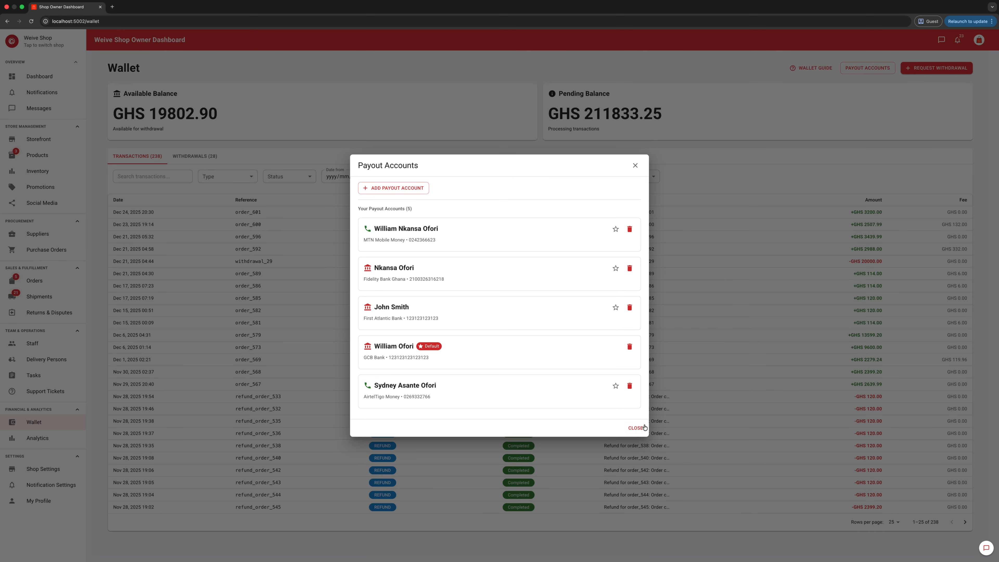
{"action": "left_click", "coordinate": [635, 427]}
{"action": "left_click", "coordinate": [867, 67]}
{"action": "left_click", "coordinate": [390, 191]}
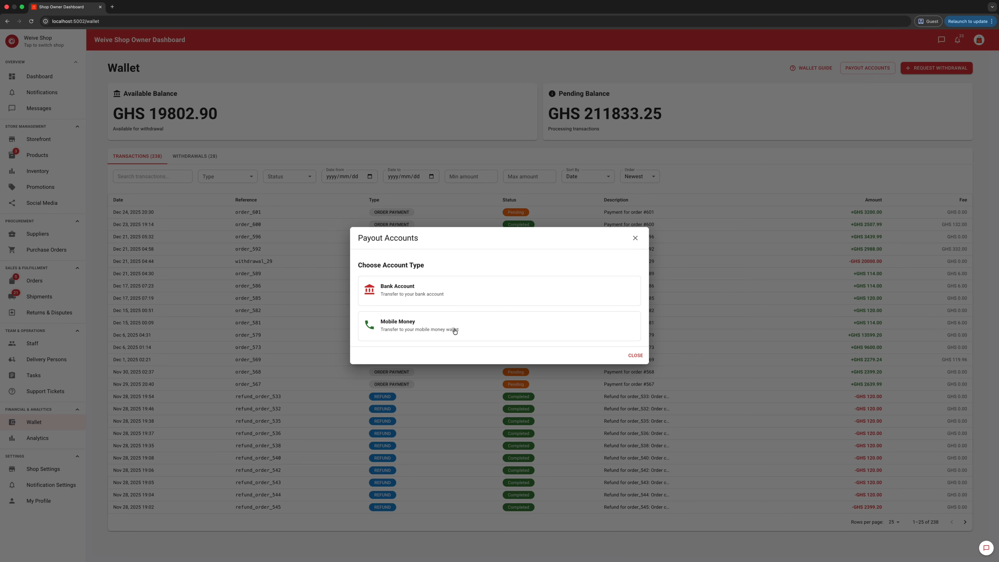
{"action": "left_click", "coordinate": [635, 356]}
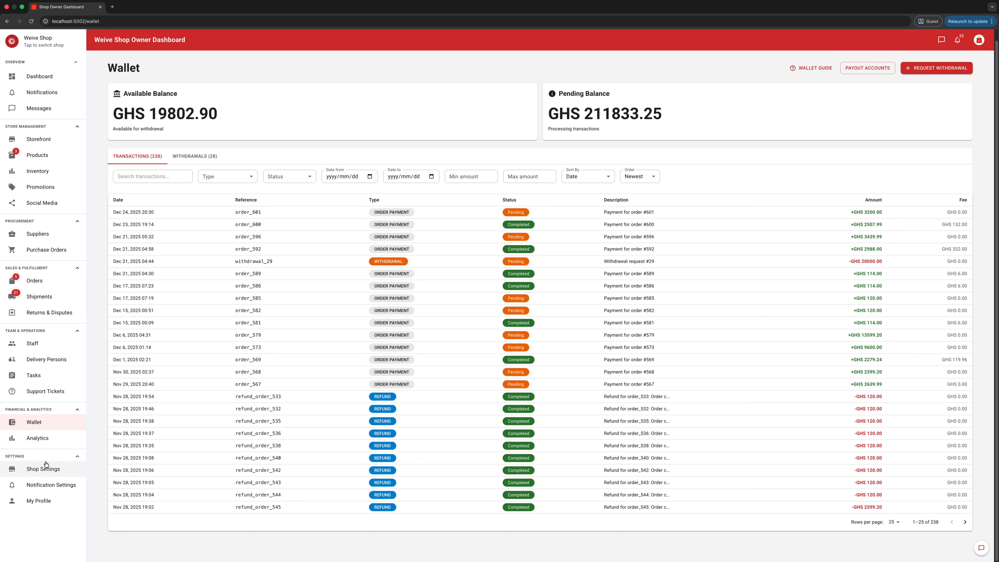
{"action": "left_click", "coordinate": [47, 442]}
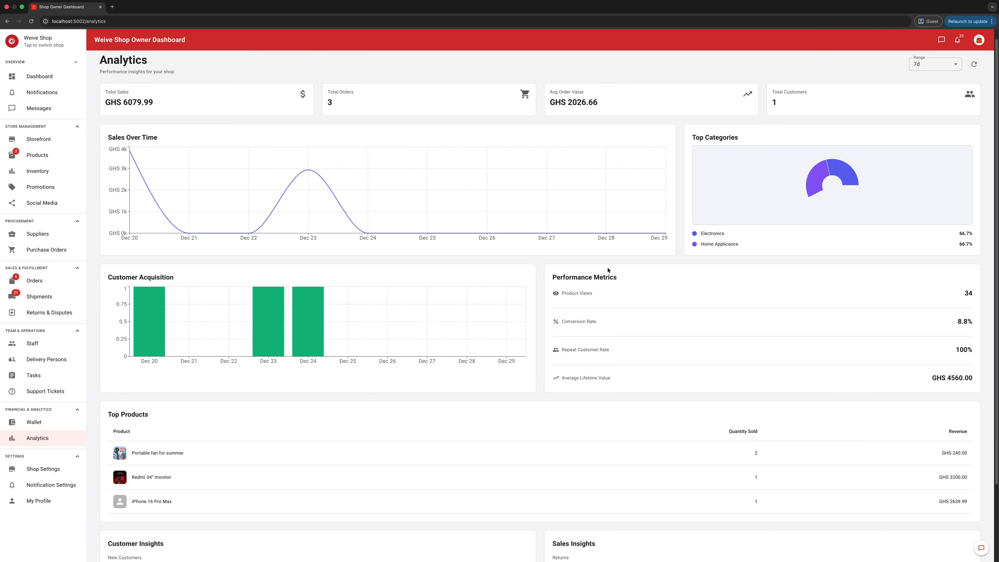
- Review the 7d Analytics overview: 34 product views, 8.8% conversion, top product Portable fan for summer
{"action": "scroll", "coordinate": [567, 333], "scroll_direction": "down", "scroll_amount": 3}
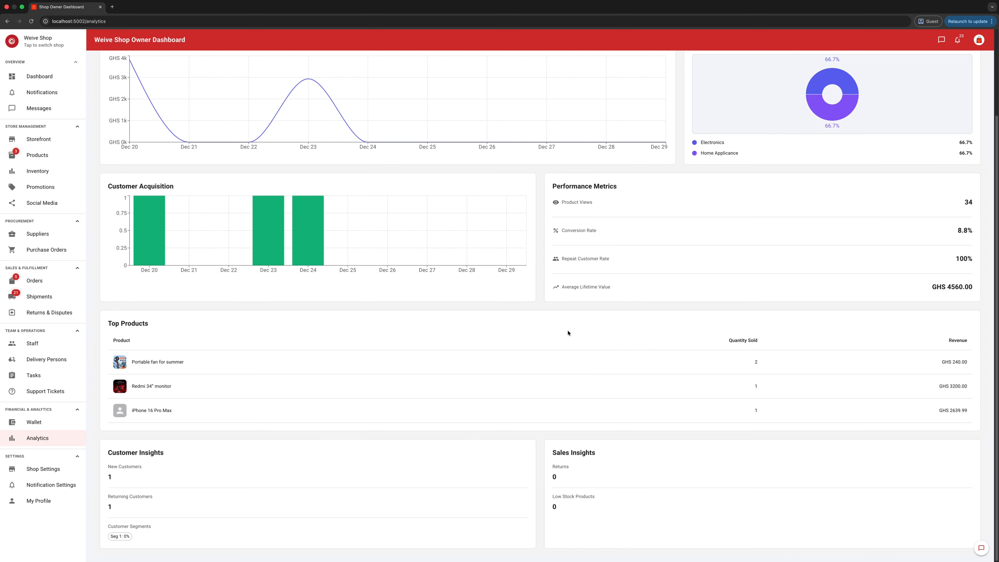
{"action": "scroll", "coordinate": [567, 333], "scroll_direction": "up", "scroll_amount": 3}
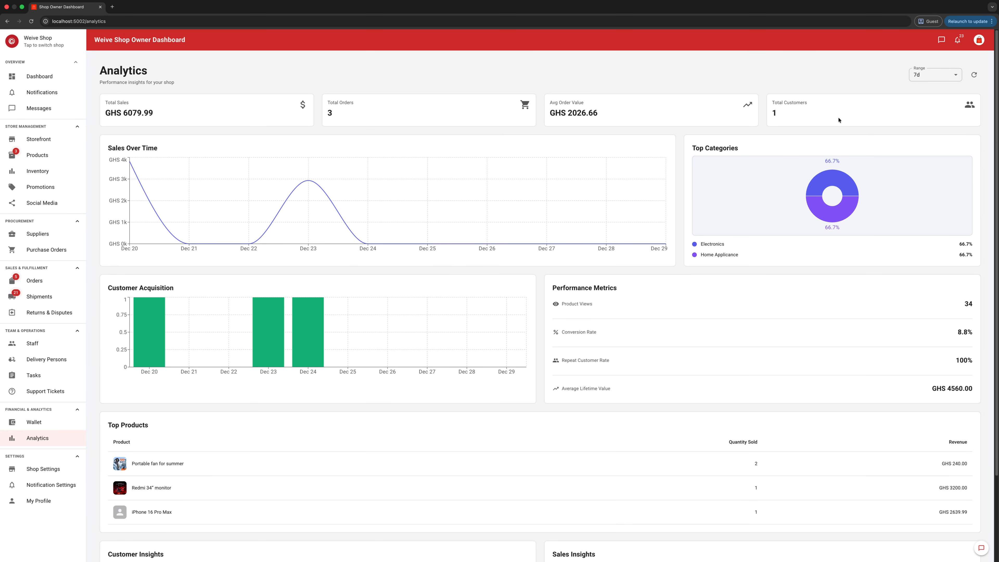
{"action": "left_click", "coordinate": [932, 75]}
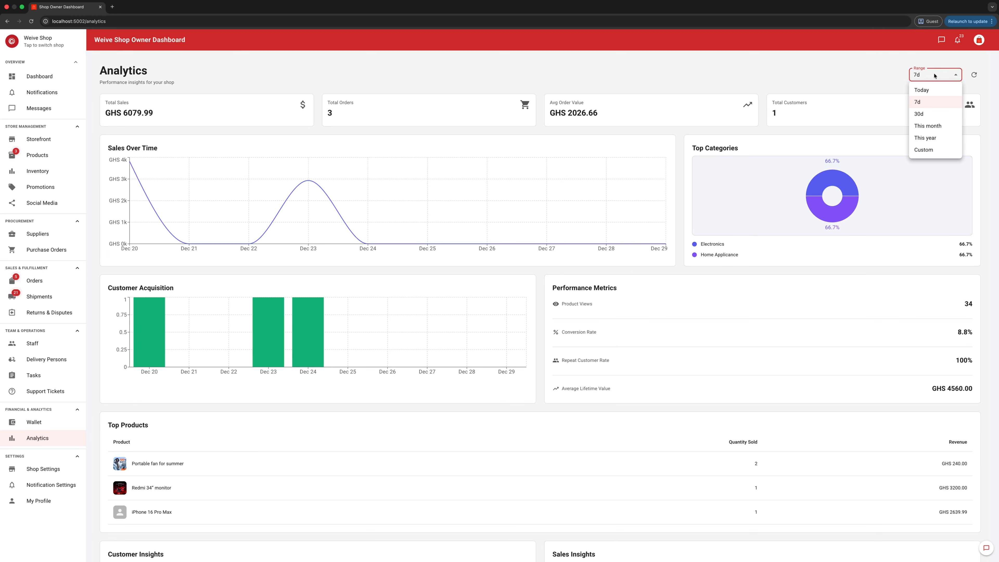
{"action": "left_click", "coordinate": [878, 99]}
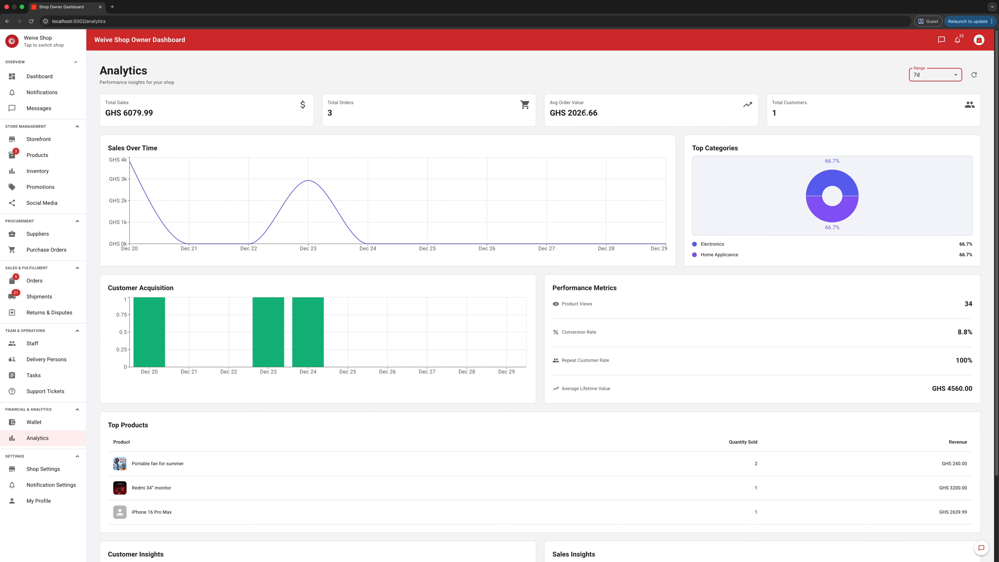
{"action": "left_click", "coordinate": [416, 118]}
{"action": "scroll", "coordinate": [539, 392], "scroll_direction": "down", "scroll_amount": 3}
{"action": "scroll", "coordinate": [540, 393], "scroll_direction": "up", "scroll_amount": 3}
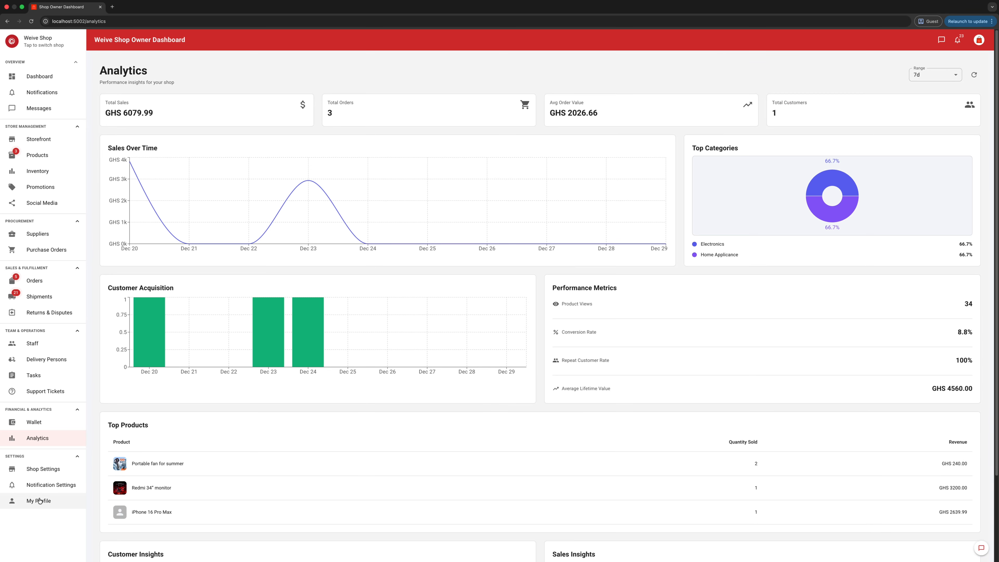
- Visit Profile Settings and the main dashboard, then go to the Support Tickets page
{"action": "left_click", "coordinate": [39, 502]}
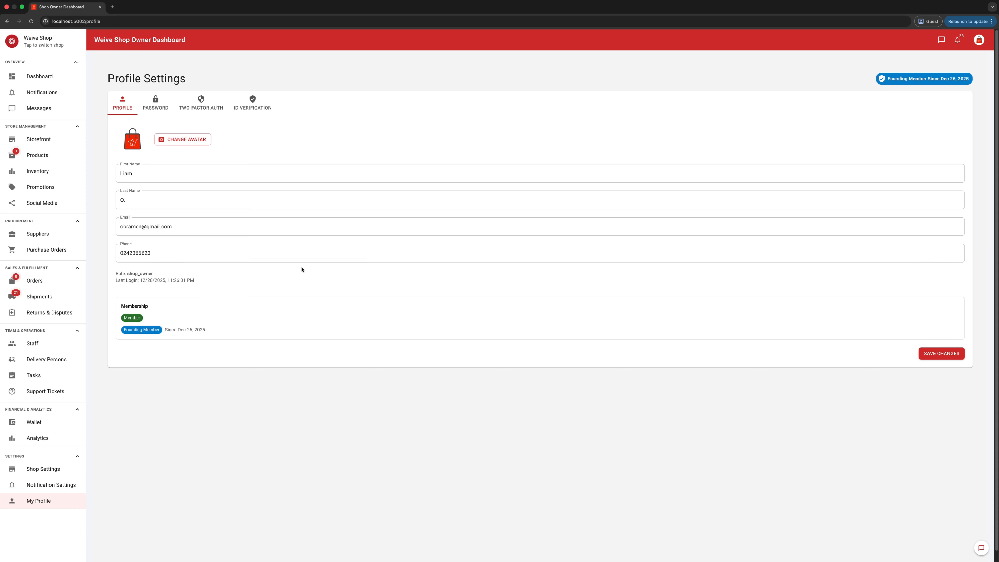
{"action": "left_click", "coordinate": [33, 81]}
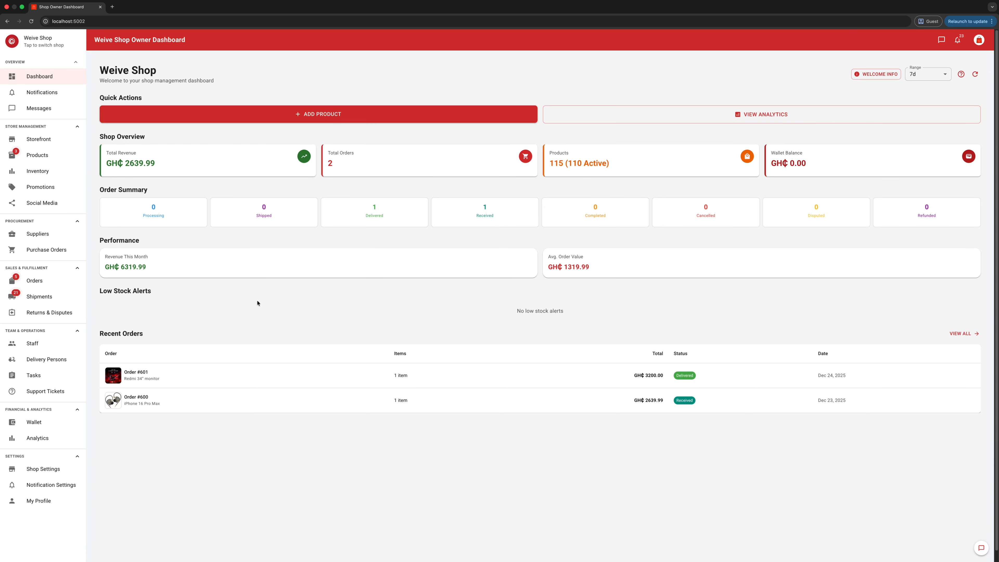
{"action": "left_click", "coordinate": [55, 392]}
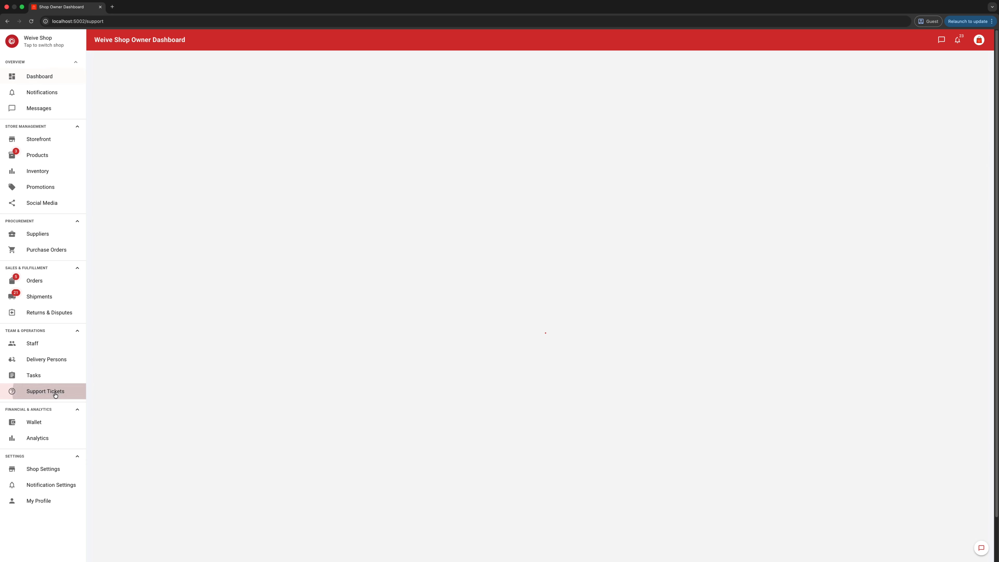